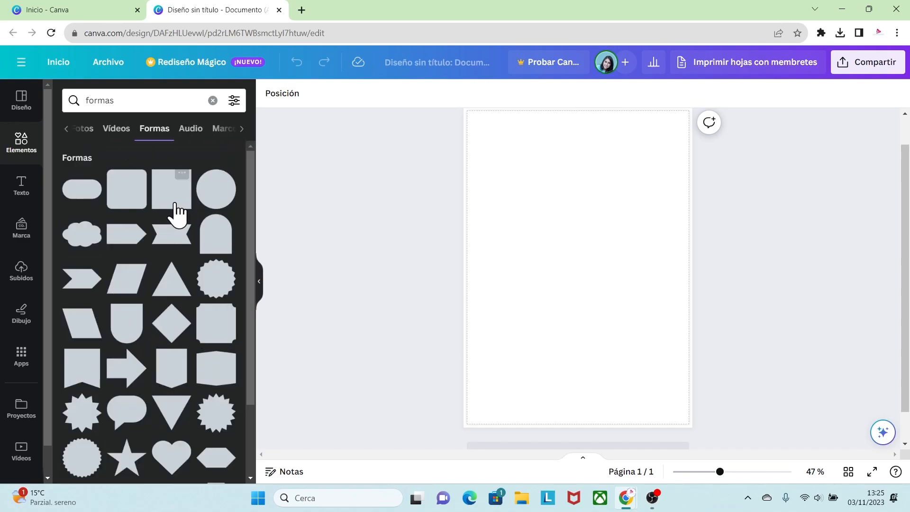
Step: Add a square shape, set its width to 150 mm and height to 210 mm, and centre it on the page
{"action": "left_click", "coordinate": [167, 209]}
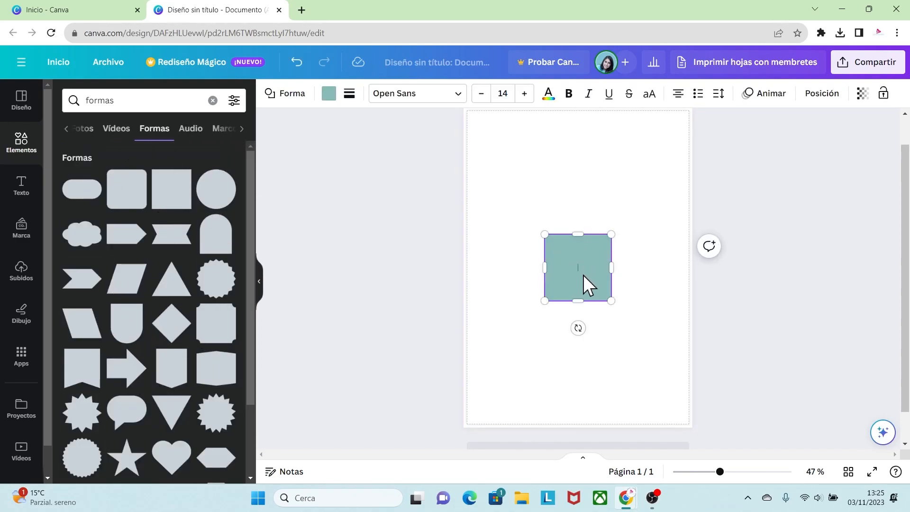
{"action": "left_click", "coordinate": [819, 94]}
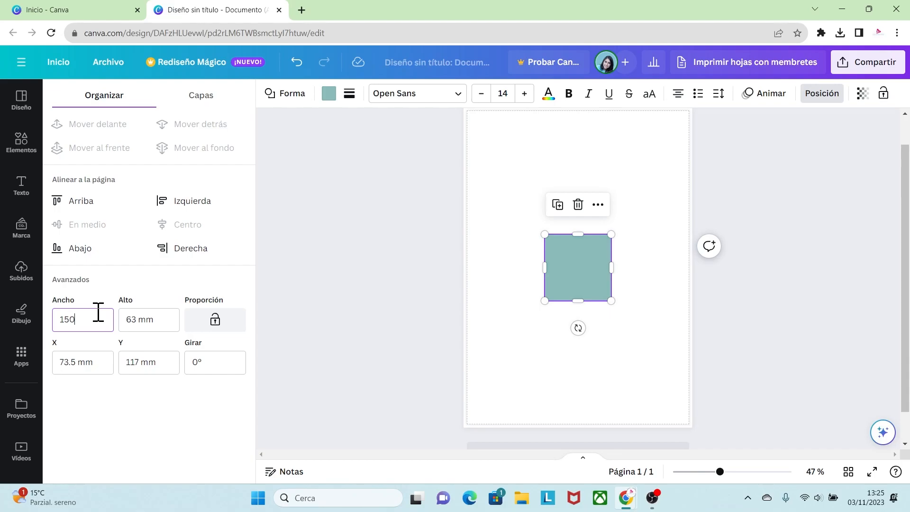
{"action": "left_click", "coordinate": [162, 319]}
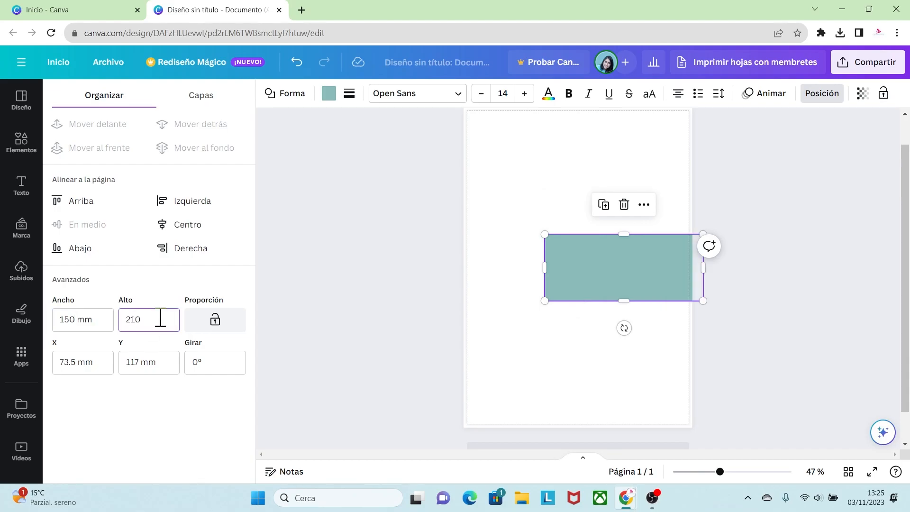
{"action": "left_click", "coordinate": [496, 341]}
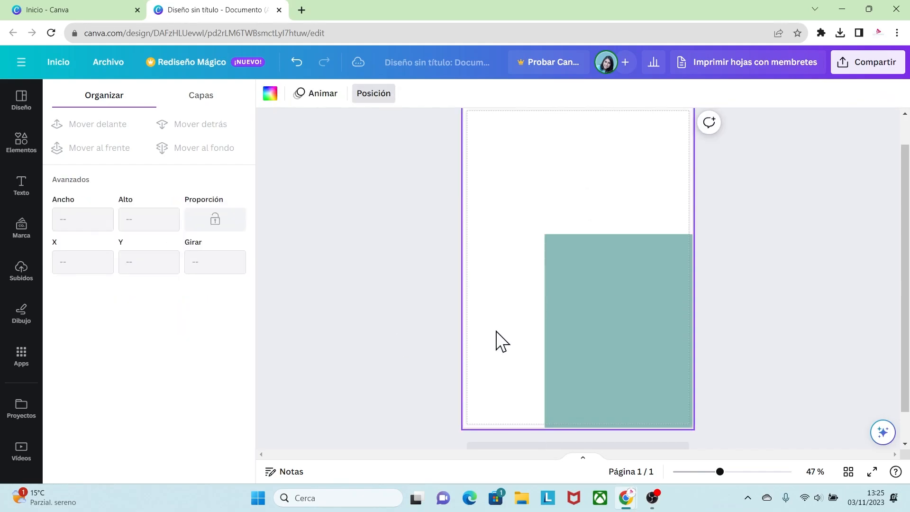
{"action": "left_click", "coordinate": [584, 332]}
{"action": "left_click_drag", "start_coordinate": [617, 358], "coordinate": [572, 277]}
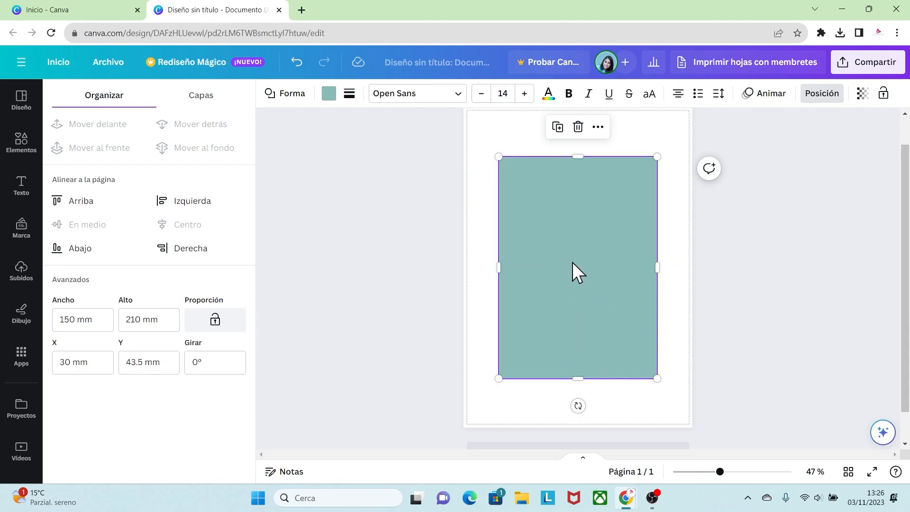
Step: Fill the rectangle with white and give it a solid border with a thickness of 1
{"action": "left_click", "coordinate": [329, 99]}
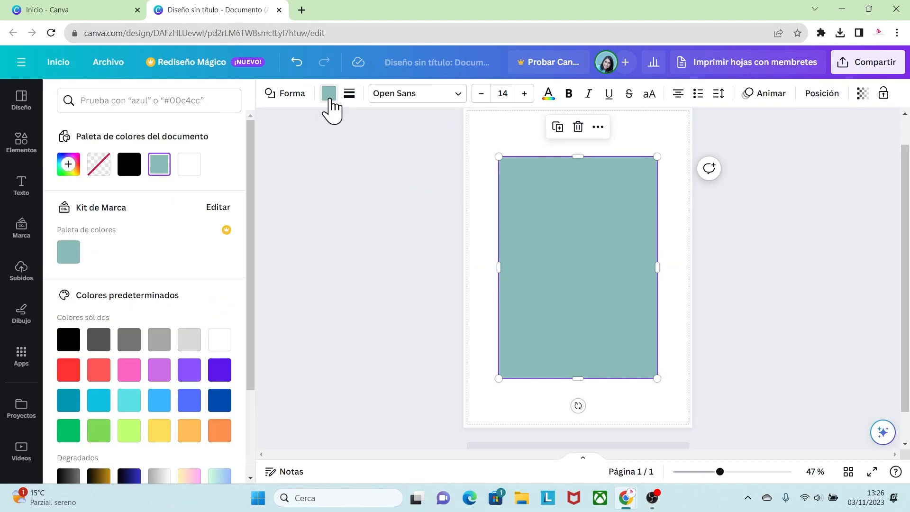
{"action": "left_click", "coordinate": [202, 167]}
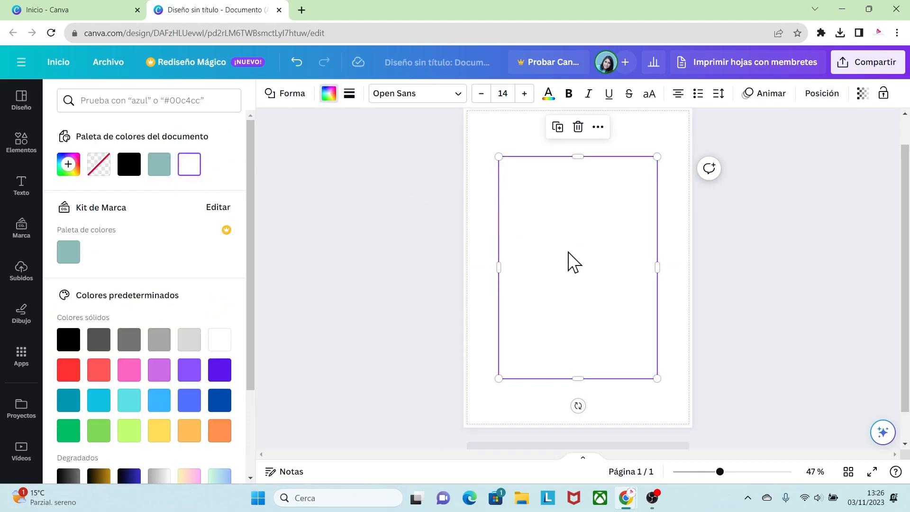
{"action": "left_click", "coordinate": [349, 95]}
{"action": "left_click_drag", "start_coordinate": [350, 169], "coordinate": [351, 169]}
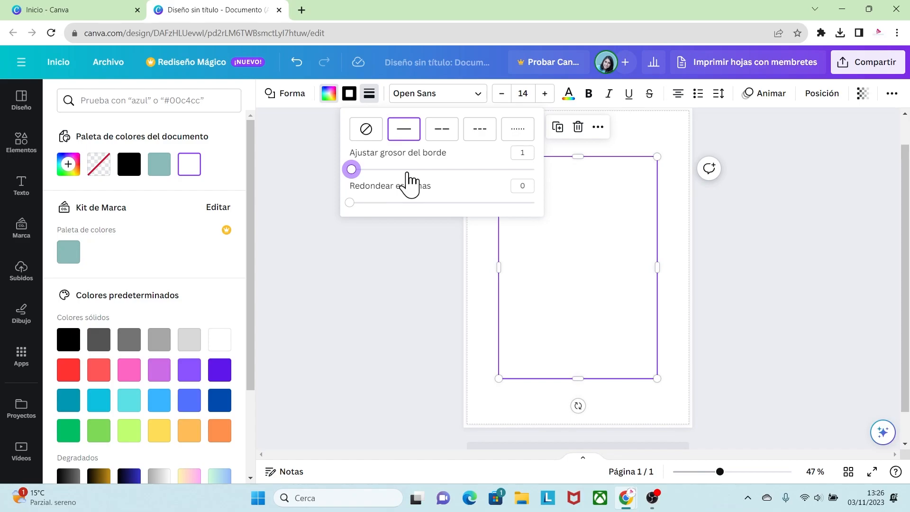
Step: Set the rectangle's border colour to grey #9D9D9D
{"action": "left_click", "coordinate": [349, 97]}
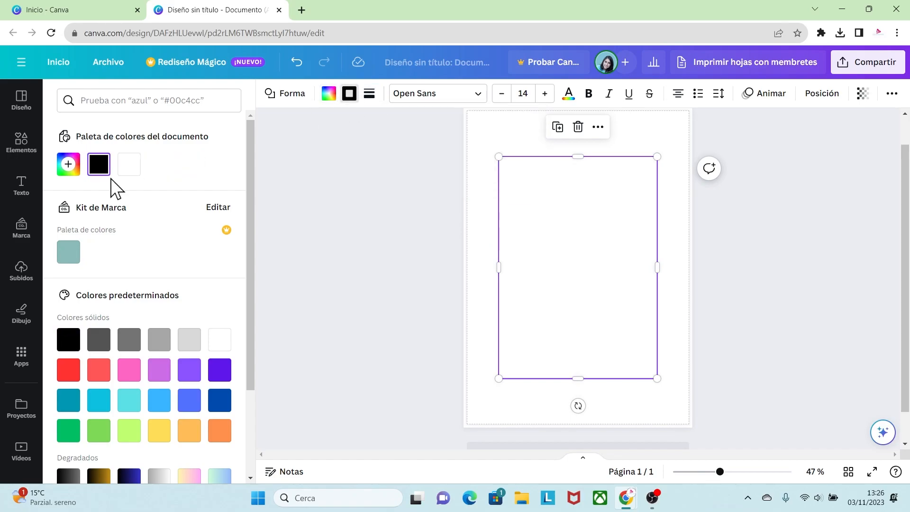
{"action": "left_click", "coordinate": [102, 167]}
{"action": "left_click_drag", "start_coordinate": [70, 282], "coordinate": [69, 244]}
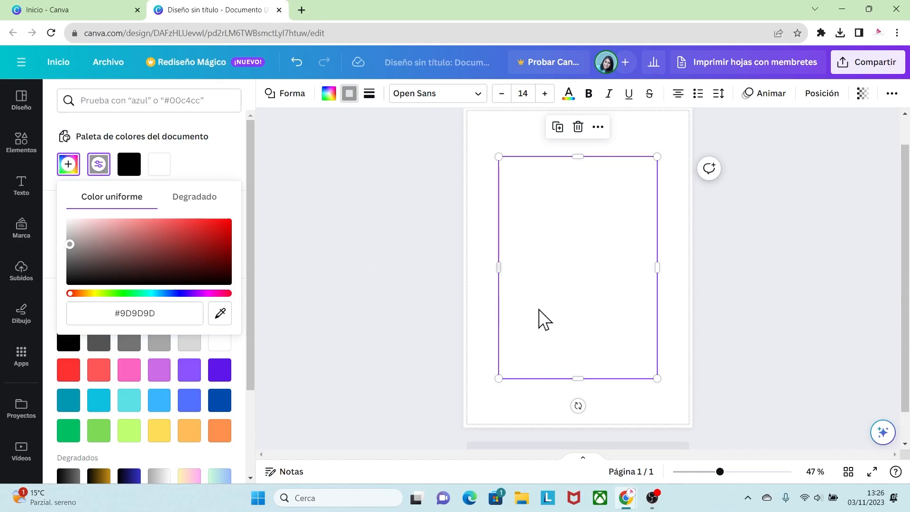
{"action": "left_click", "coordinate": [710, 324]}
{"action": "left_click", "coordinate": [718, 326]}
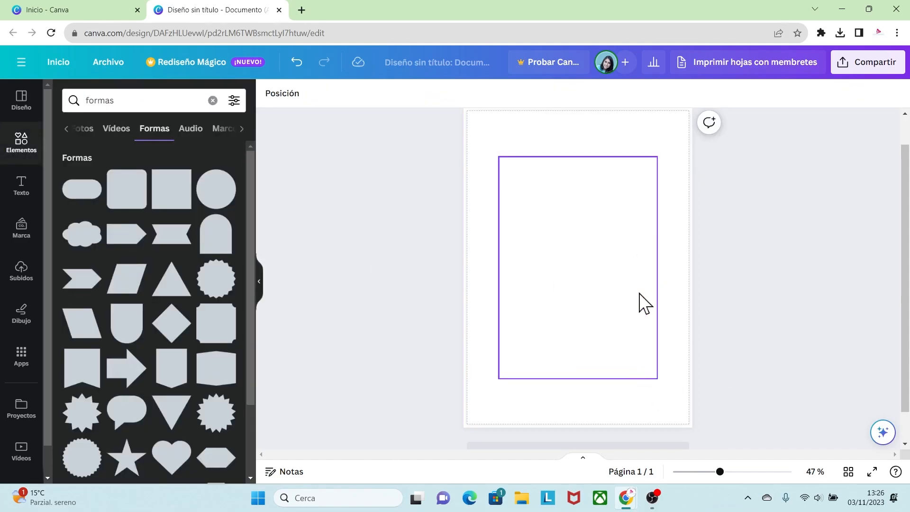
{"action": "left_click_drag", "start_coordinate": [720, 472], "coordinate": [721, 471]}
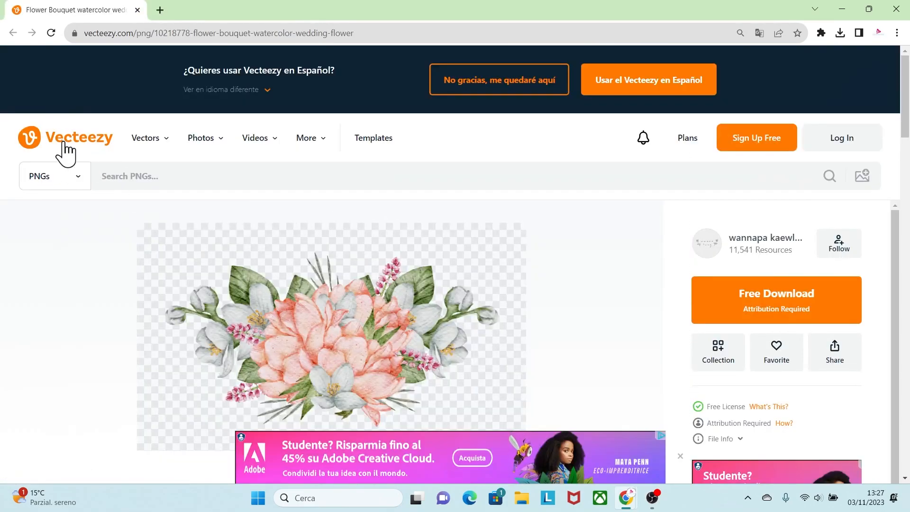
Step: On the Vecteezy page, browse the related flower images and download the free watercolor wedding flower bouquet PNG
{"action": "left_click_drag", "start_coordinate": [905, 119], "coordinate": [905, 304]}
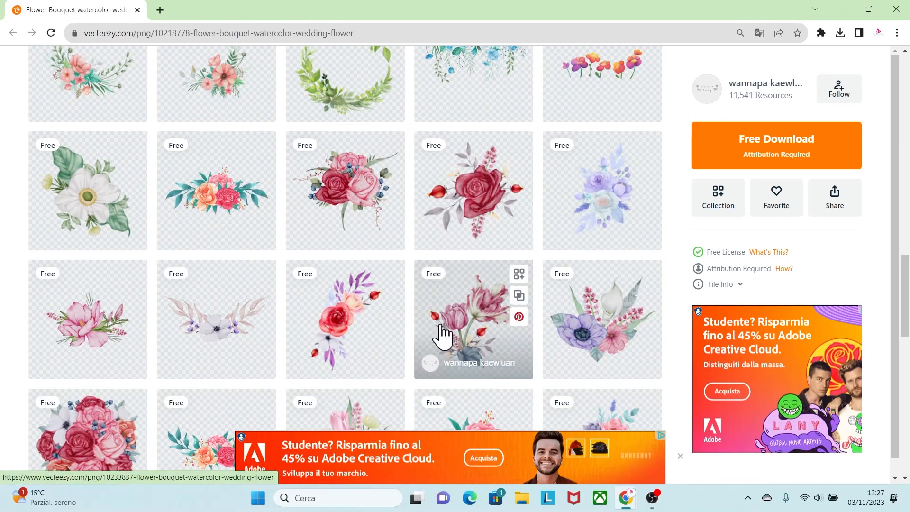
{"action": "scroll", "coordinate": [501, 315], "scroll_direction": "down", "scroll_amount": 5}
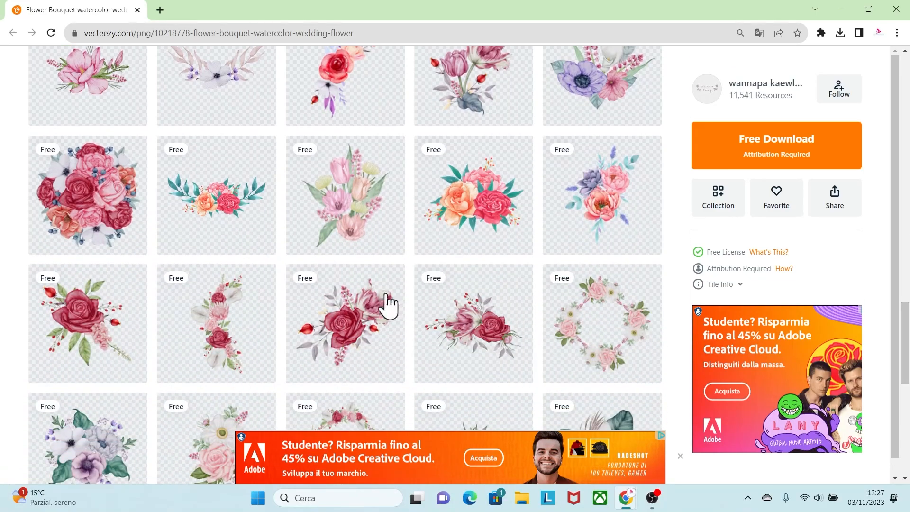
{"action": "left_click_drag", "start_coordinate": [908, 326], "coordinate": [909, 84]}
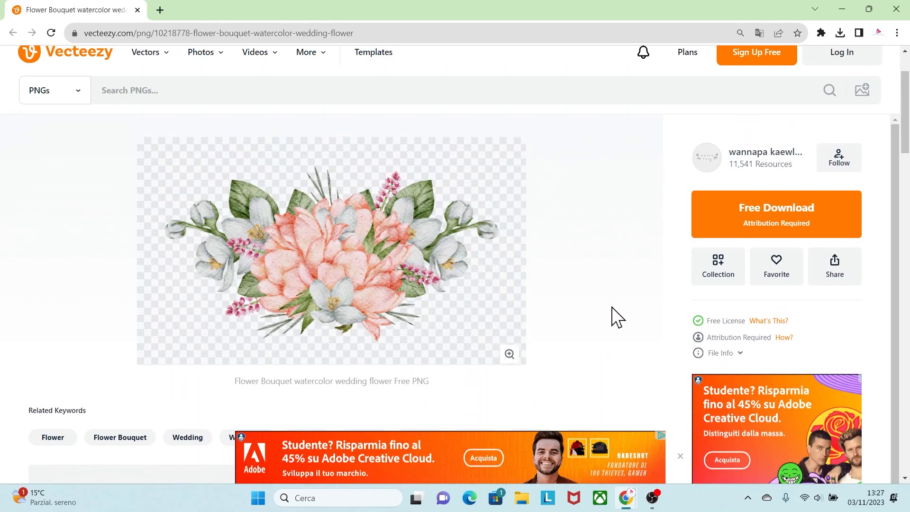
{"action": "left_click", "coordinate": [752, 209]}
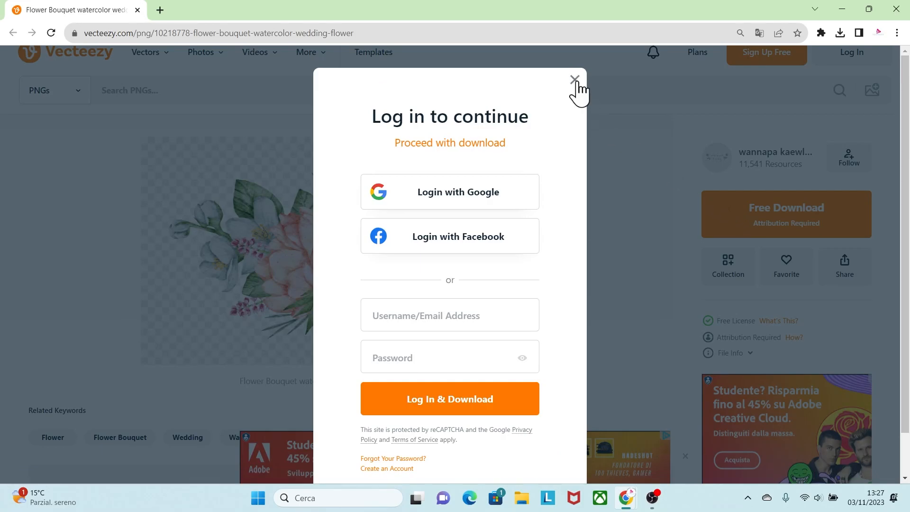
{"action": "left_click", "coordinate": [574, 80]}
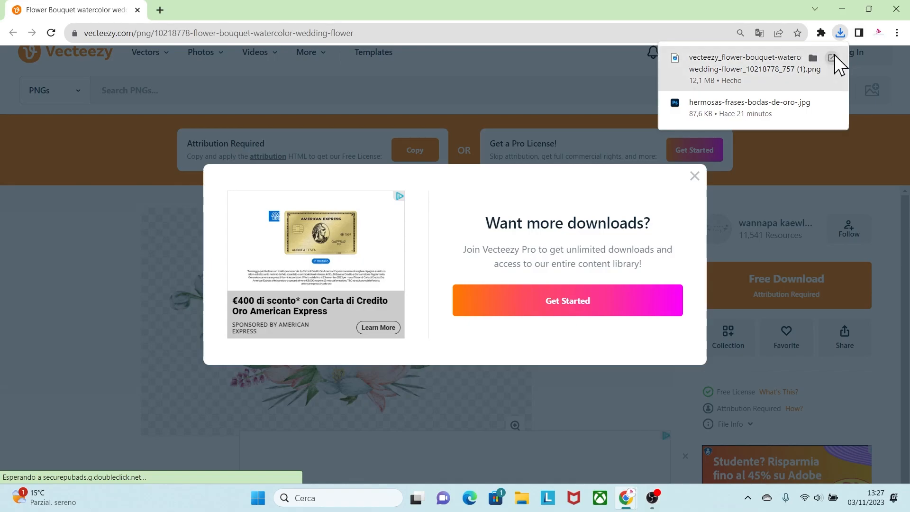
{"action": "left_click", "coordinate": [832, 57]}
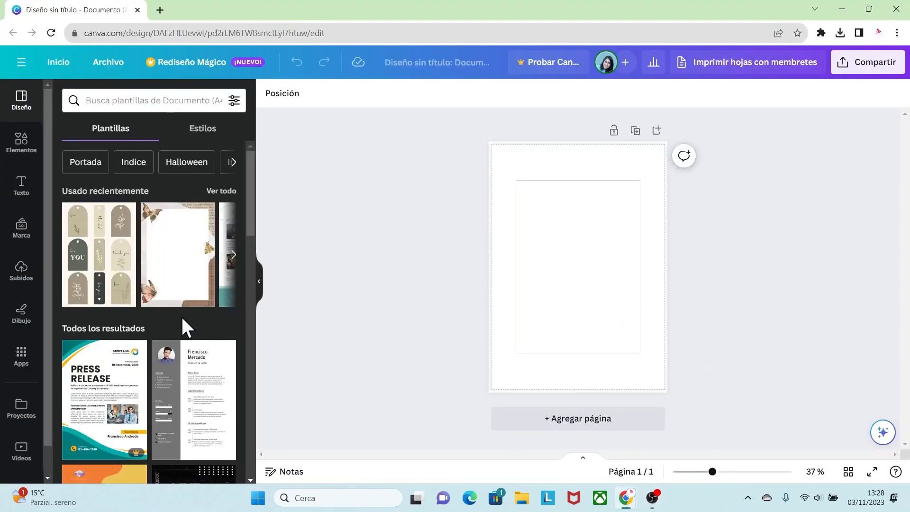
Step: Upload the downloaded flower bouquet PNG to the Canva design and place it enlarged across the lower part of the page
{"action": "left_click", "coordinate": [23, 272]}
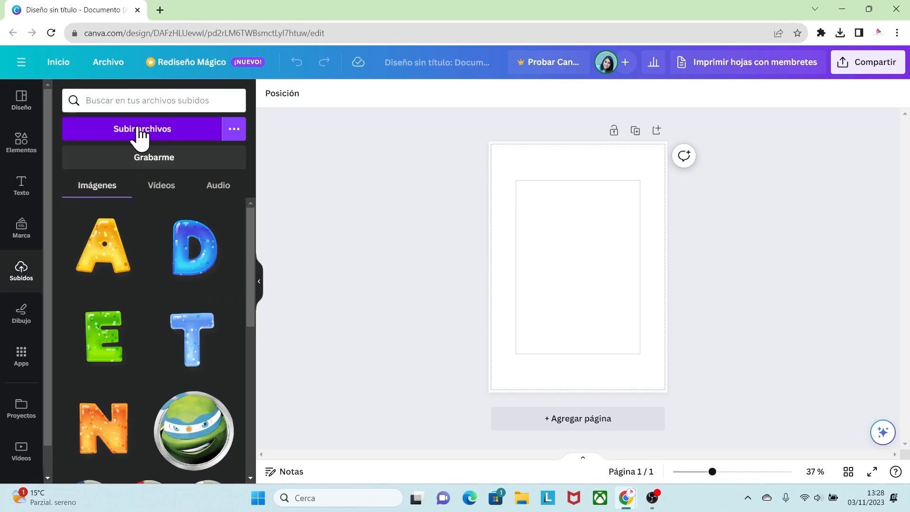
{"action": "left_click", "coordinate": [138, 131]}
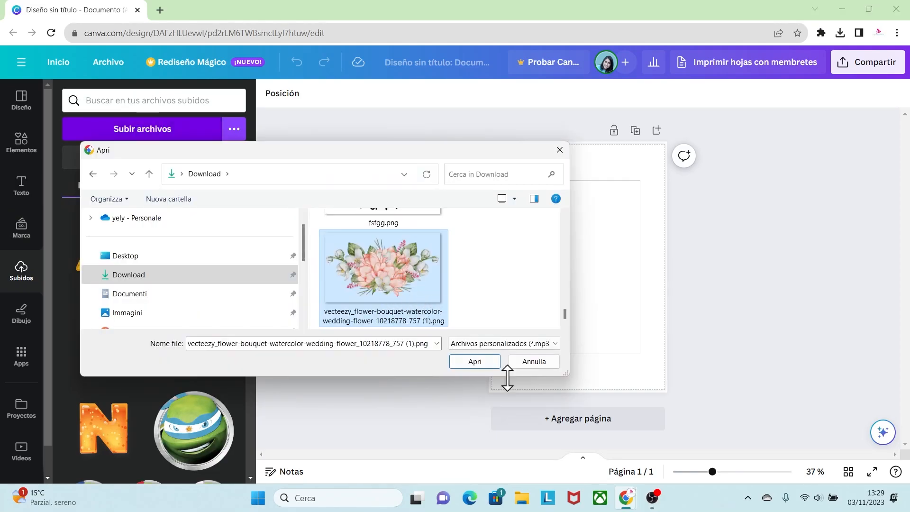
{"action": "left_click", "coordinate": [484, 364]}
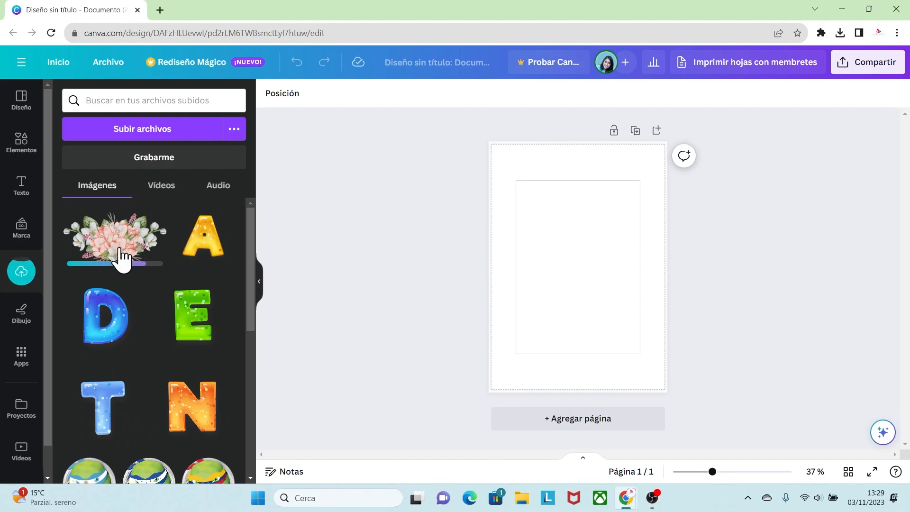
{"action": "left_click", "coordinate": [137, 261]}
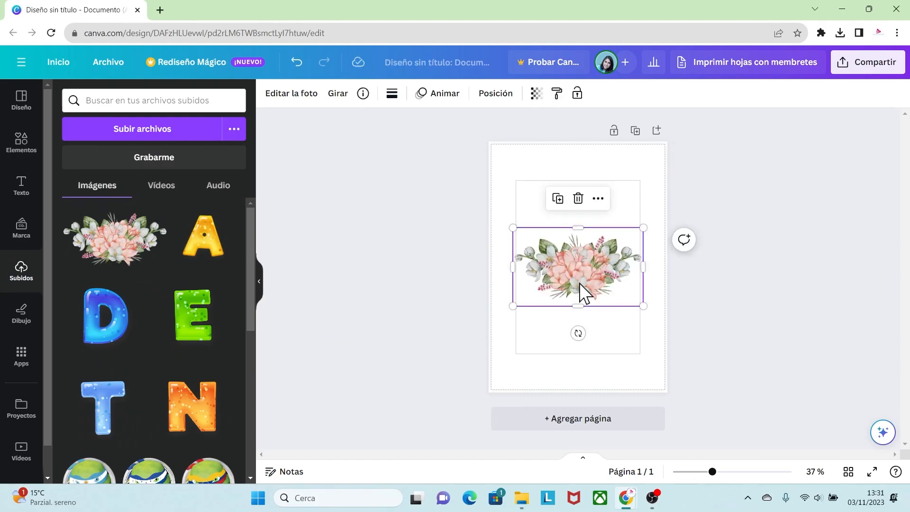
{"action": "left_click_drag", "start_coordinate": [639, 305], "coordinate": [590, 373]}
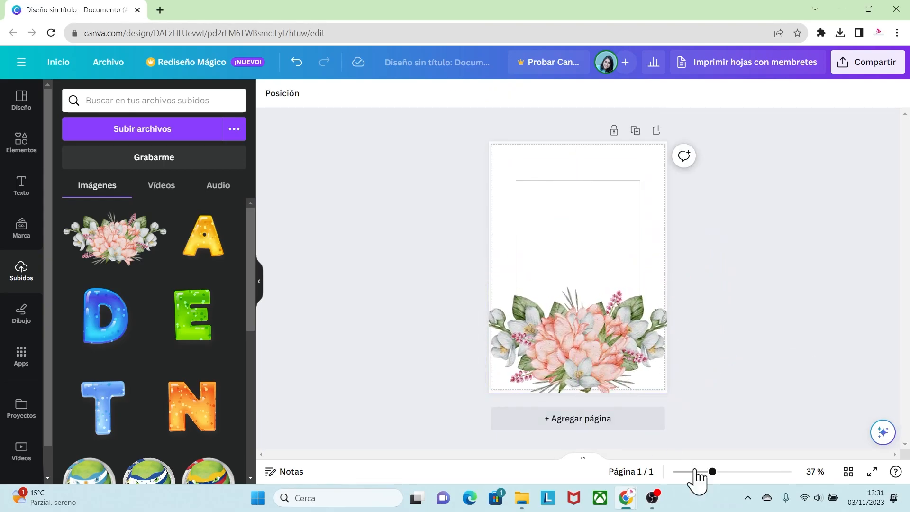
Step: Crop the bouquet image to the rectangle's bottom edge and both side edges
{"action": "left_click_drag", "start_coordinate": [714, 482], "coordinate": [731, 482]}
{"action": "left_click", "coordinate": [638, 382]}
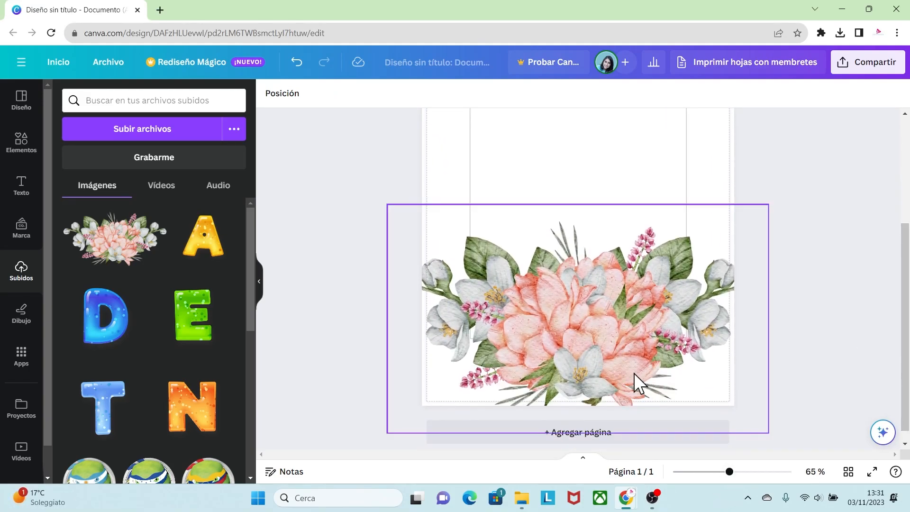
{"action": "left_click_drag", "start_coordinate": [582, 432], "coordinate": [587, 338]}
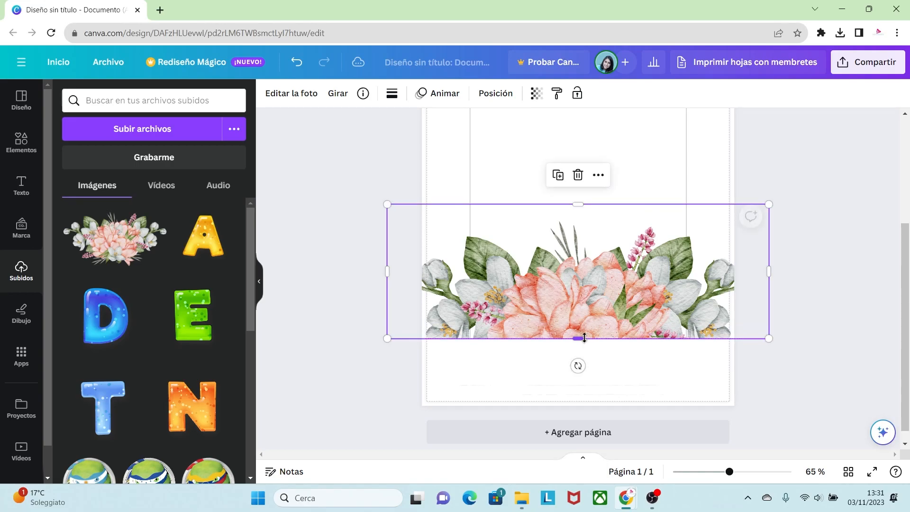
{"action": "left_click_drag", "start_coordinate": [389, 272], "coordinate": [469, 271]}
{"action": "left_click_drag", "start_coordinate": [768, 275], "coordinate": [689, 267]}
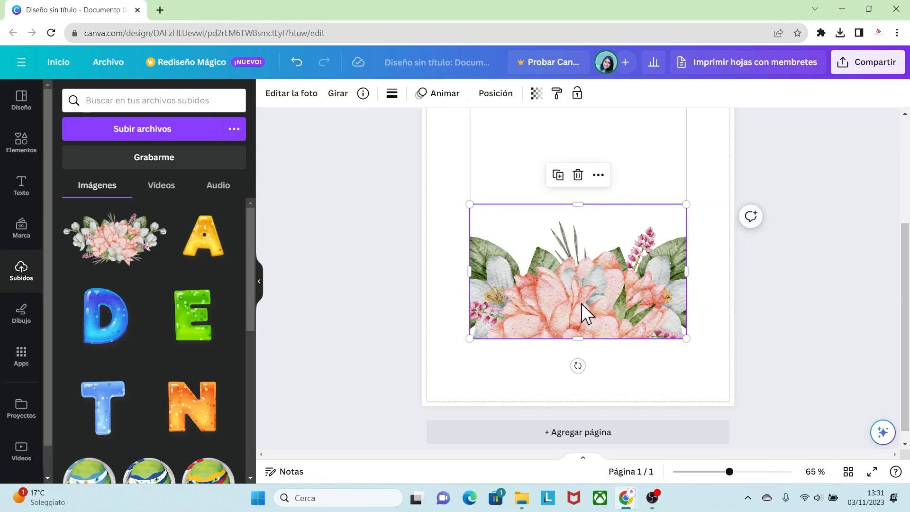
Step: Rescale and reposition the bouquet inside its crop so the flowers span the rectangle's width along the bottom edge
{"action": "double_click", "coordinate": [569, 284]}
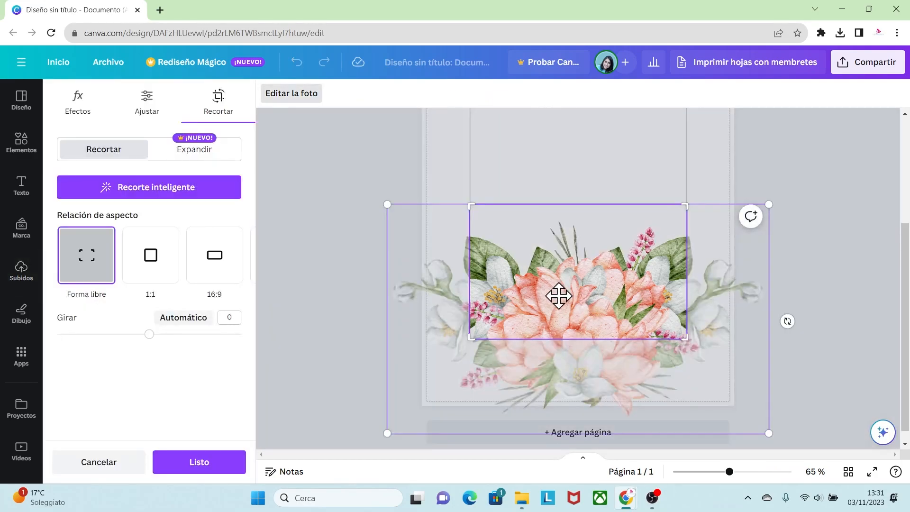
{"action": "scroll", "coordinate": [674, 388], "scroll_direction": "down", "scroll_amount": 3}
{"action": "left_click_drag", "start_coordinate": [574, 310], "coordinate": [587, 310]}
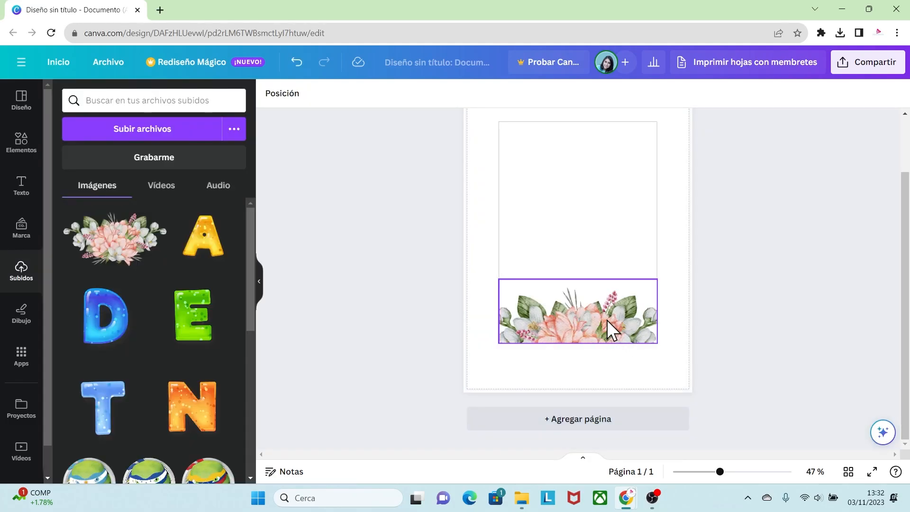
Step: Duplicate the cropped bouquet and move the copy above the original
{"action": "left_click", "coordinate": [607, 320]}
{"action": "key", "text": "ctrl+d"}
{"action": "left_click_drag", "start_coordinate": [607, 323], "coordinate": [604, 232]}
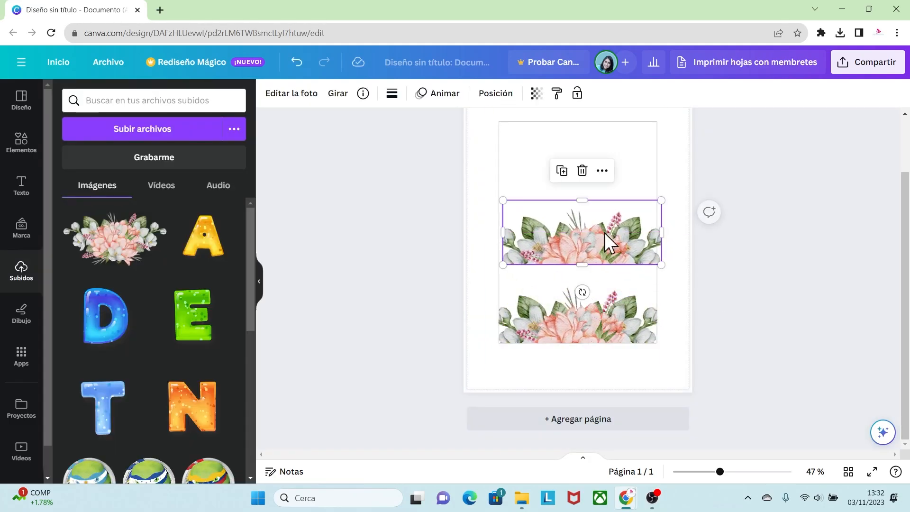
Step: Flip the bouquet copy vertically and align it with the rectangle's top edge
{"action": "left_click", "coordinate": [340, 104]}
{"action": "left_click", "coordinate": [351, 149]}
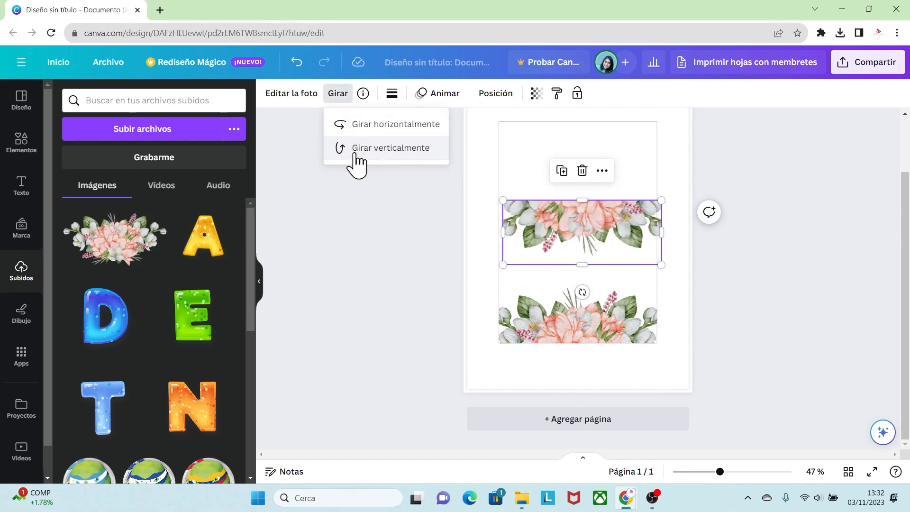
{"action": "left_click", "coordinate": [596, 247]}
{"action": "left_click_drag", "start_coordinate": [573, 228], "coordinate": [559, 141]}
{"action": "left_click", "coordinate": [746, 271]}
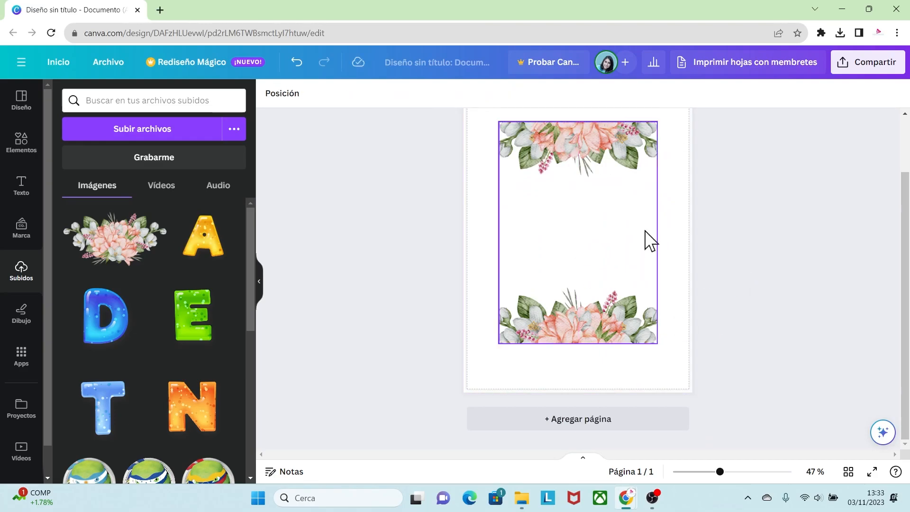
Step: Group the rectangle with both flower bouquets
{"action": "left_click_drag", "start_coordinate": [682, 358], "coordinate": [491, 121]}
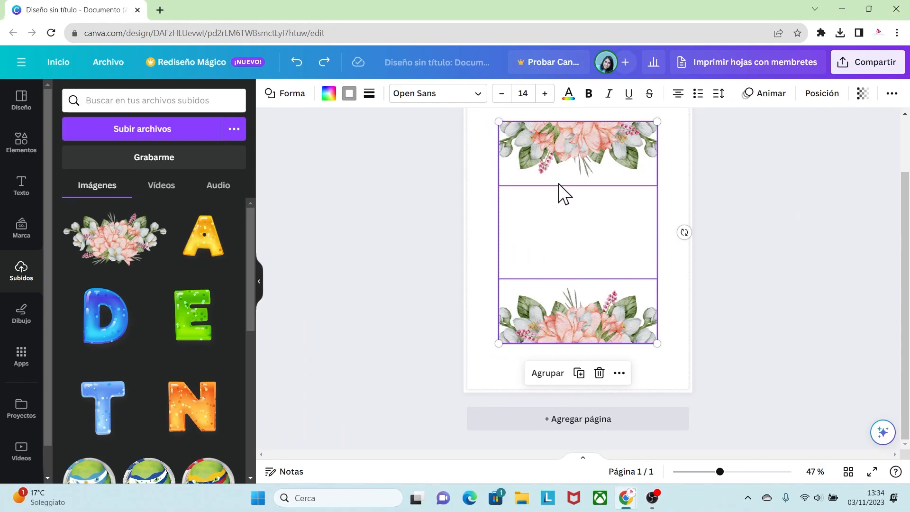
{"action": "left_click", "coordinate": [548, 373]}
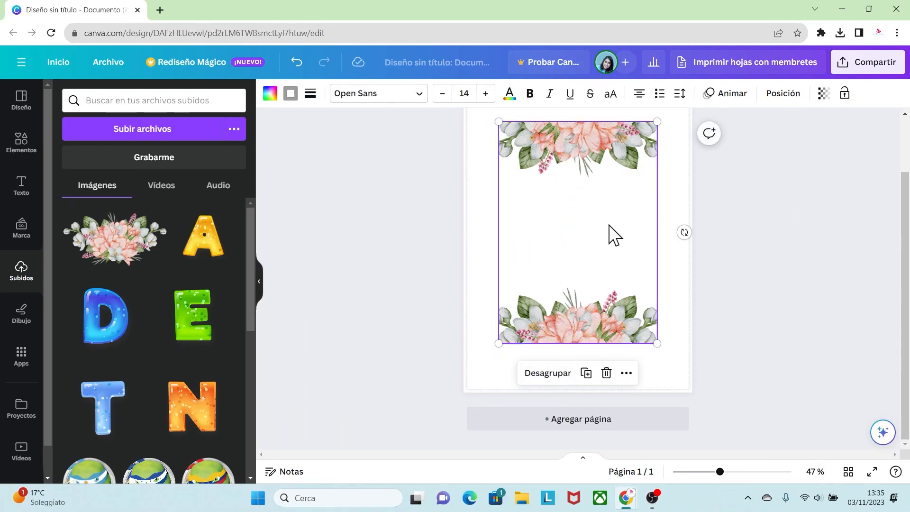
{"action": "left_click", "coordinate": [717, 299]}
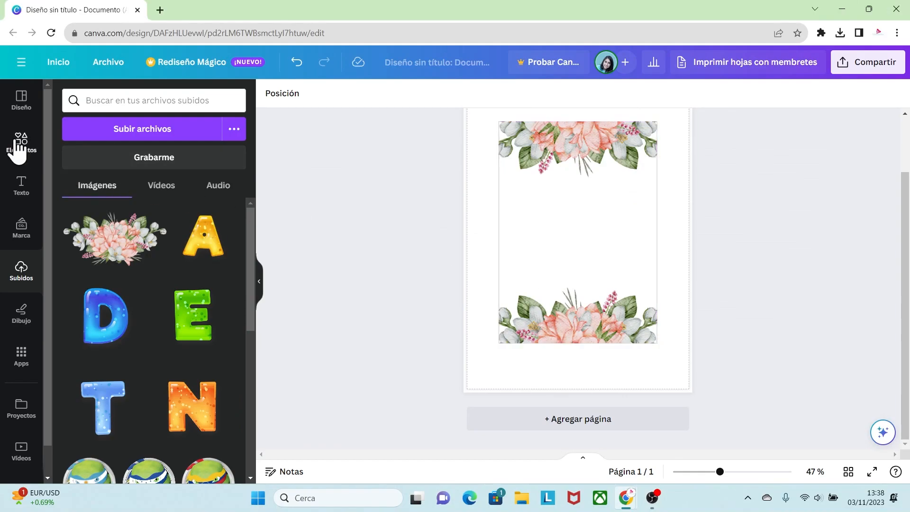
Step: Search the graphic elements for "logo shape" and show all matching graphics
{"action": "left_click", "coordinate": [19, 142]}
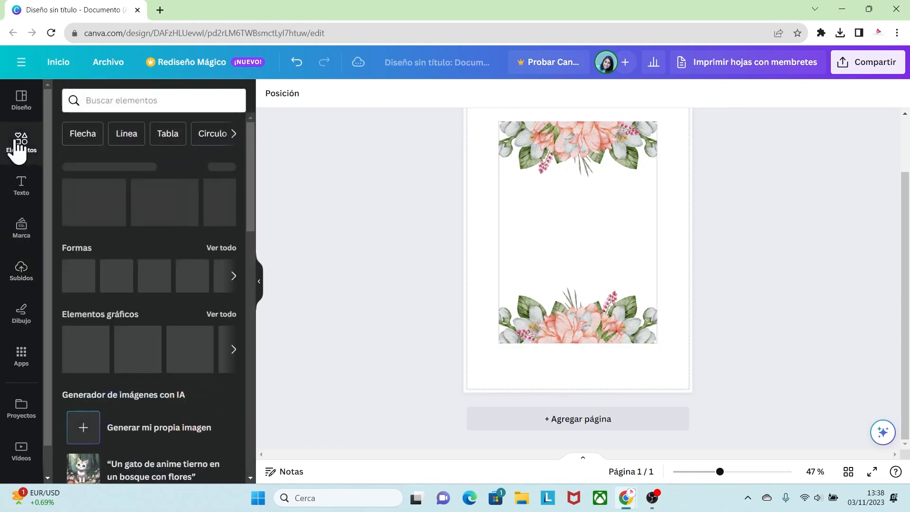
{"action": "left_click", "coordinate": [120, 102]}
{"action": "type", "text": "logo shape"}
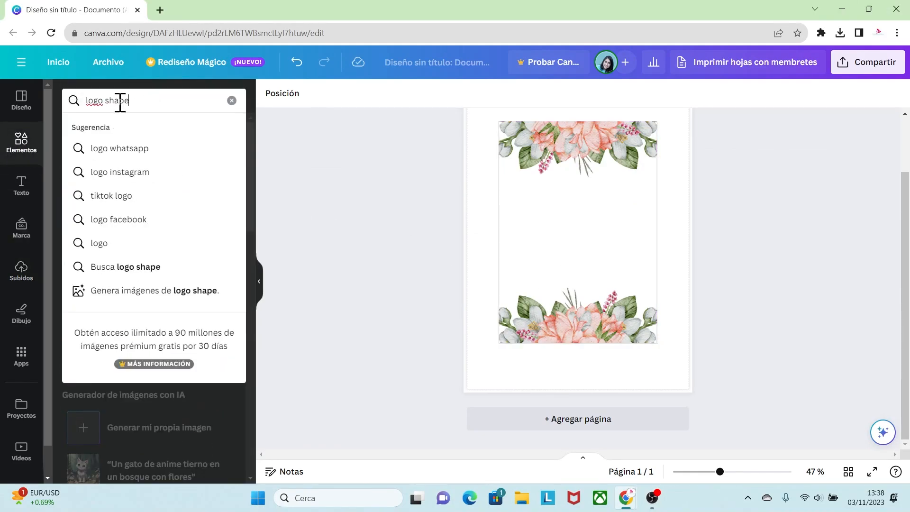
{"action": "key", "text": "Return"}
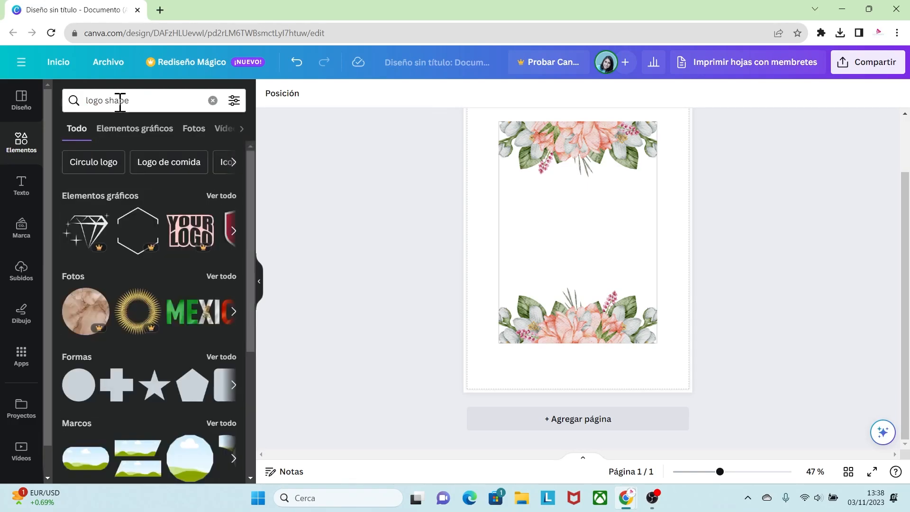
{"action": "left_click", "coordinate": [222, 196]}
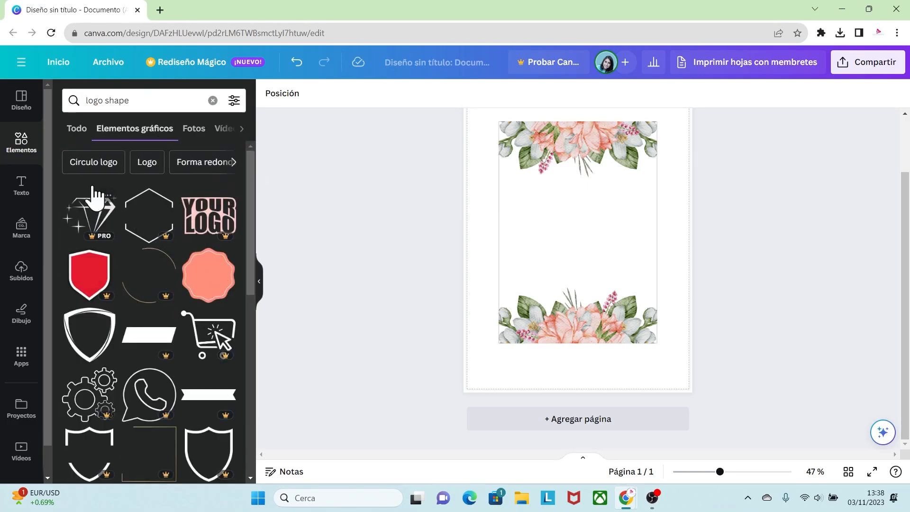
Step: Add the coral scalloped badge, shrink it and center it over the top bouquet
{"action": "left_click", "coordinate": [226, 257]}
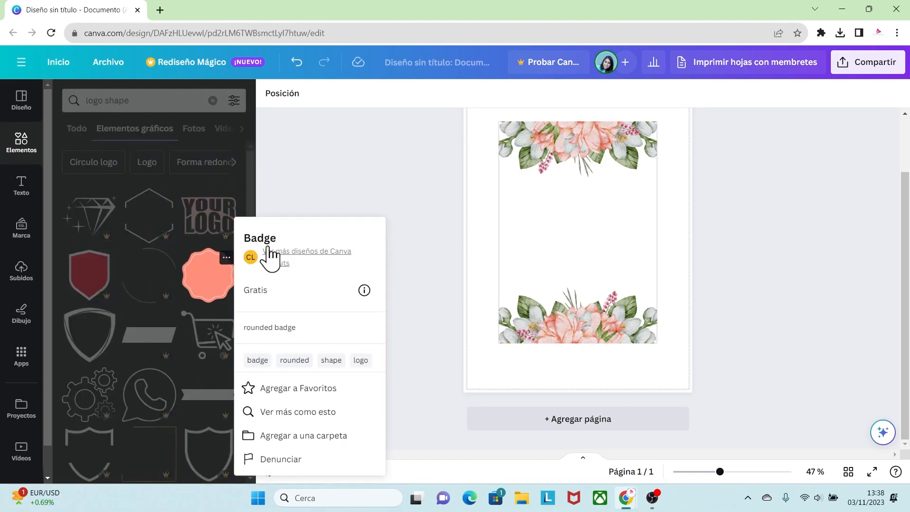
{"action": "left_click", "coordinate": [201, 286]}
{"action": "left_click", "coordinate": [209, 289]}
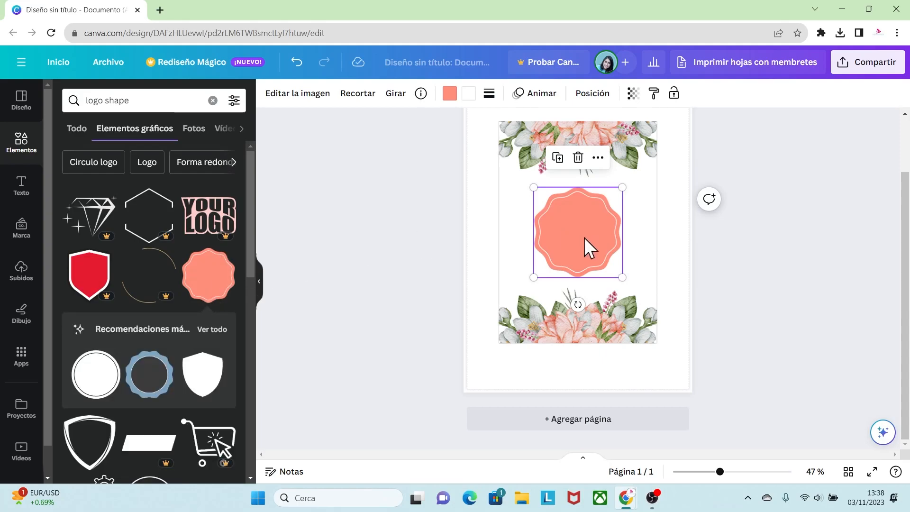
{"action": "left_click_drag", "start_coordinate": [588, 240], "coordinate": [587, 189]}
{"action": "left_click_drag", "start_coordinate": [626, 230], "coordinate": [584, 173]}
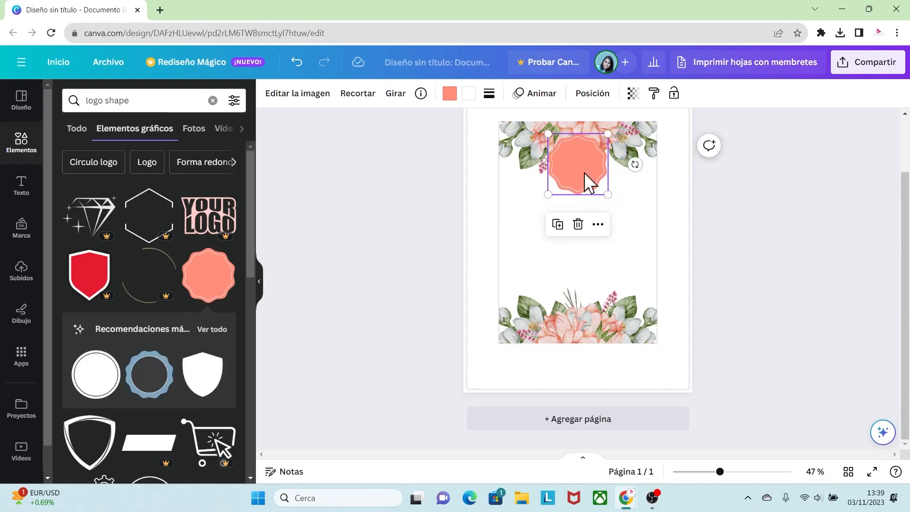
Step: Recolor the badge with the dark olive green from the photo palette
{"action": "left_click", "coordinate": [450, 95]}
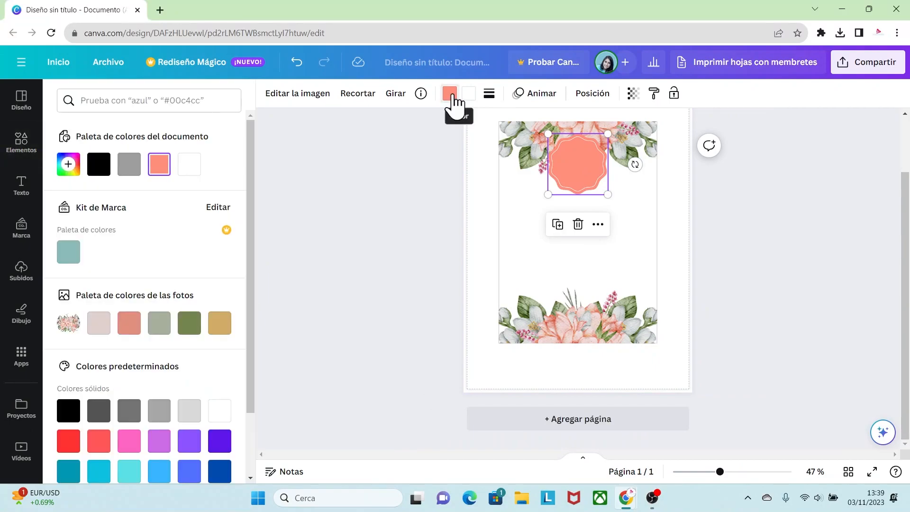
{"action": "left_click", "coordinate": [191, 330]}
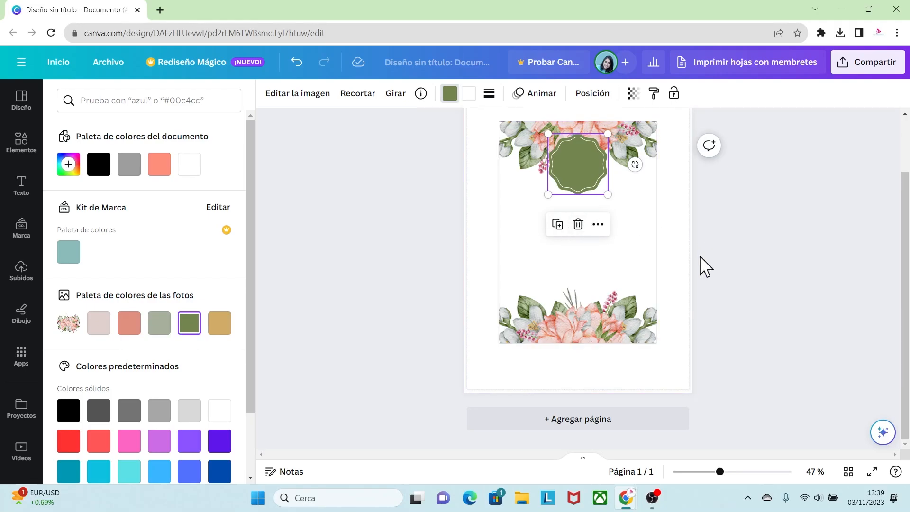
{"action": "left_click", "coordinate": [715, 248]}
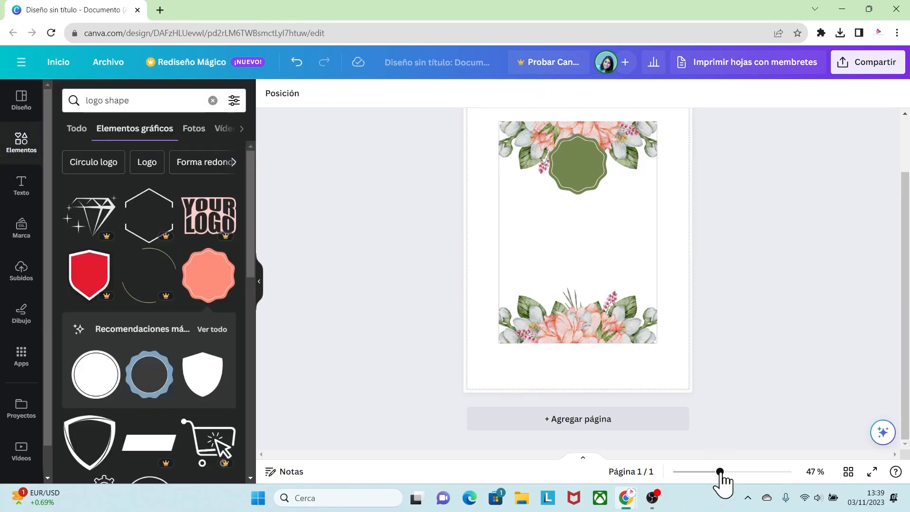
Step: Search the graphics for "corazones" and insert the double-arrow line with a heart in its middle
{"action": "left_click_drag", "start_coordinate": [719, 471], "coordinate": [727, 472]}
{"action": "left_click_drag", "start_coordinate": [909, 329], "coordinate": [908, 290]}
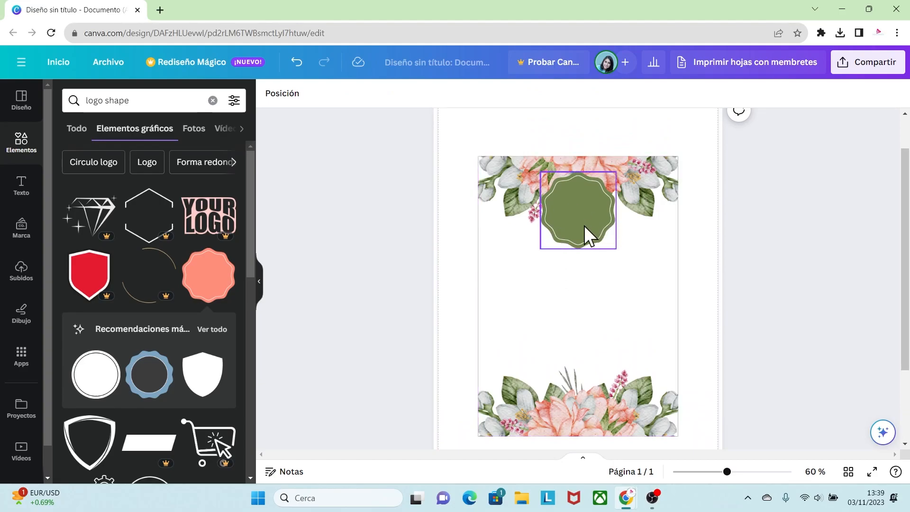
{"action": "left_click_drag", "start_coordinate": [141, 101], "coordinate": [96, 104]}
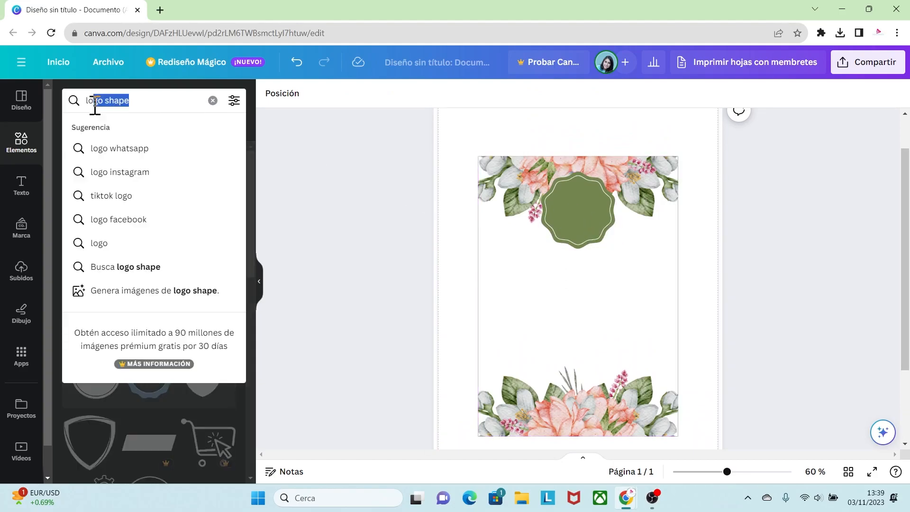
{"action": "key", "text": "BackSpace"}
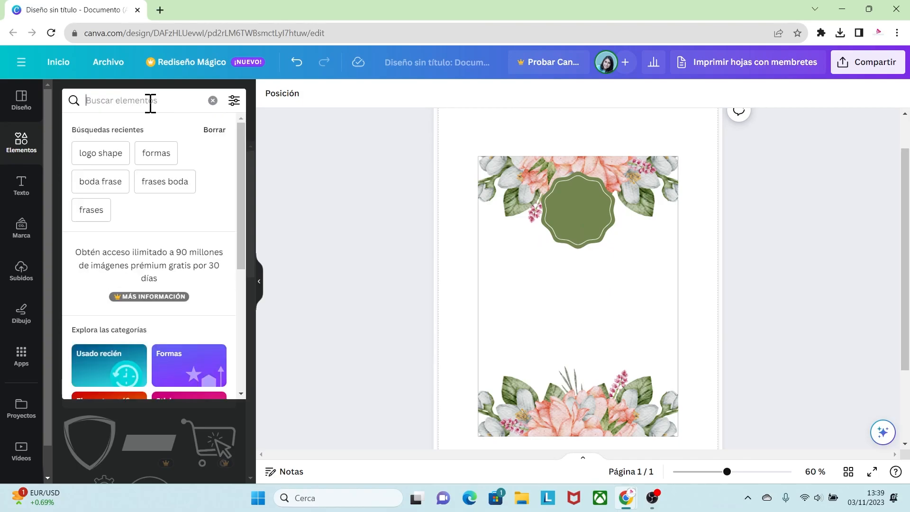
{"action": "type", "text": "corazon"}
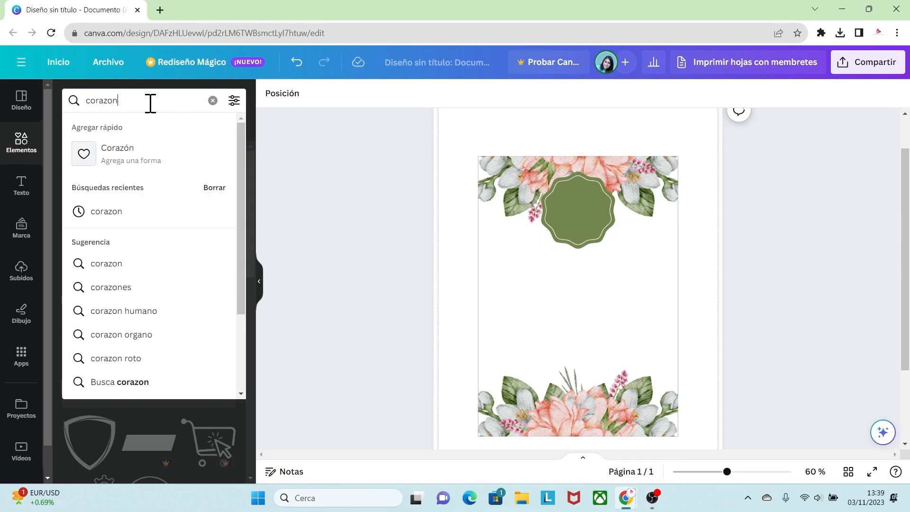
{"action": "type", "text": "es"}
{"action": "key", "text": "Return"}
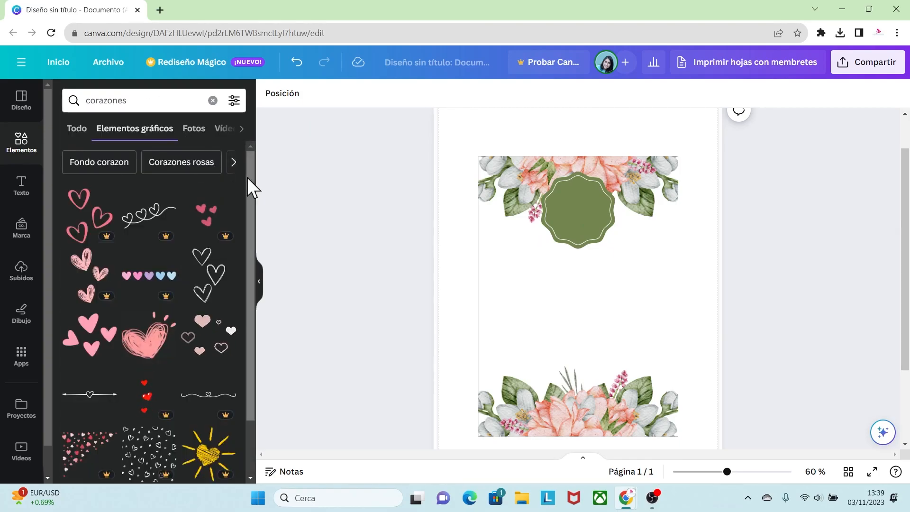
{"action": "left_click_drag", "start_coordinate": [250, 171], "coordinate": [246, 224]}
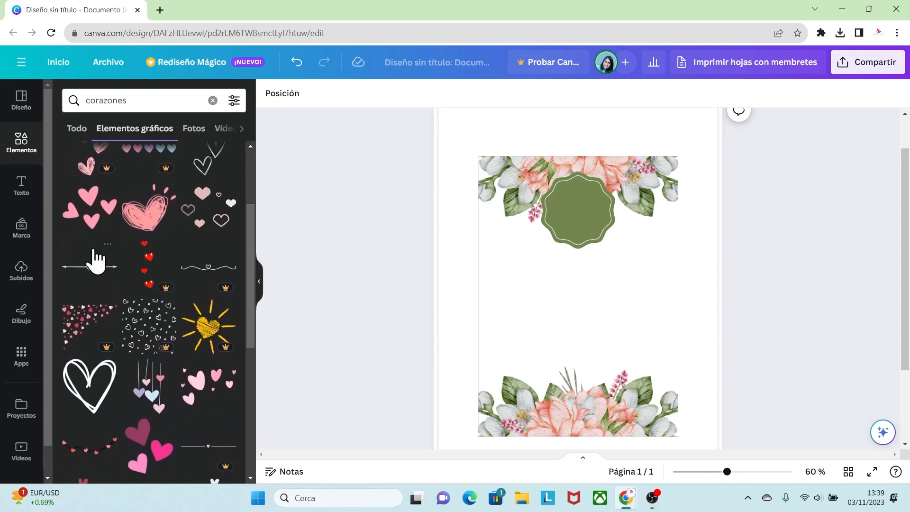
{"action": "left_click", "coordinate": [92, 267]}
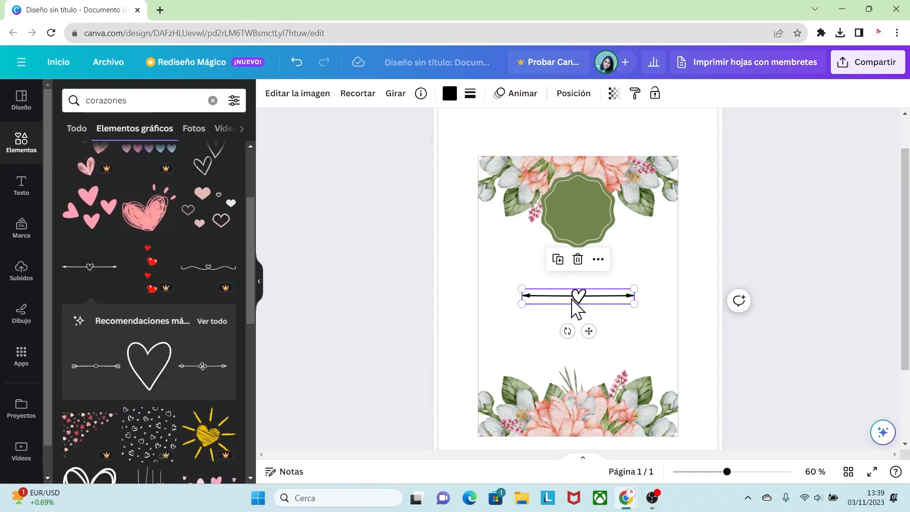
Step: Shrink the heart line to fit across the middle of the green badge and color it white
{"action": "left_click_drag", "start_coordinate": [575, 296], "coordinate": [601, 214]}
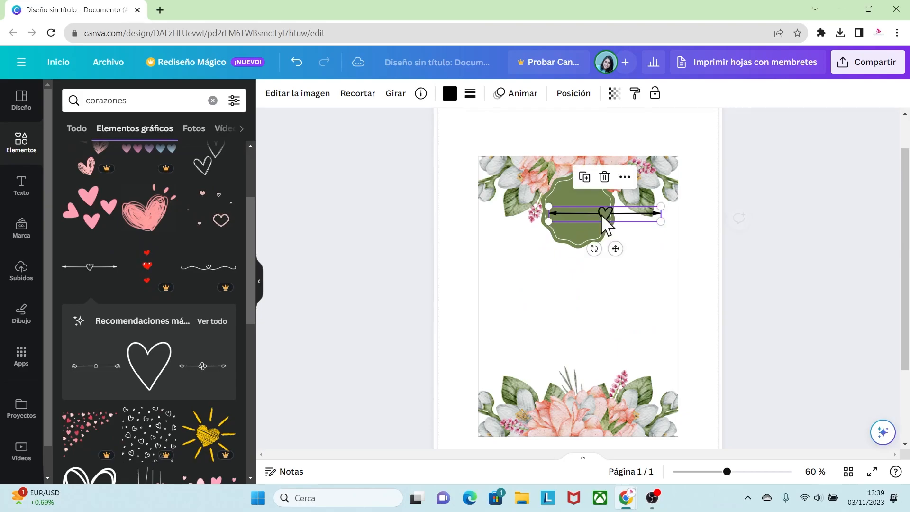
{"action": "left_click_drag", "start_coordinate": [661, 222], "coordinate": [578, 215]}
{"action": "left_click", "coordinate": [449, 95]}
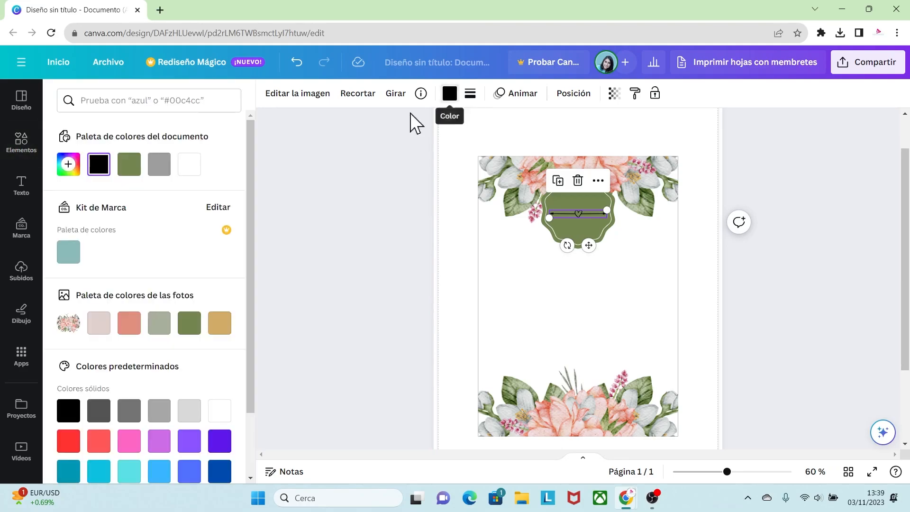
{"action": "left_click", "coordinate": [189, 164]}
{"action": "left_click", "coordinate": [566, 281]}
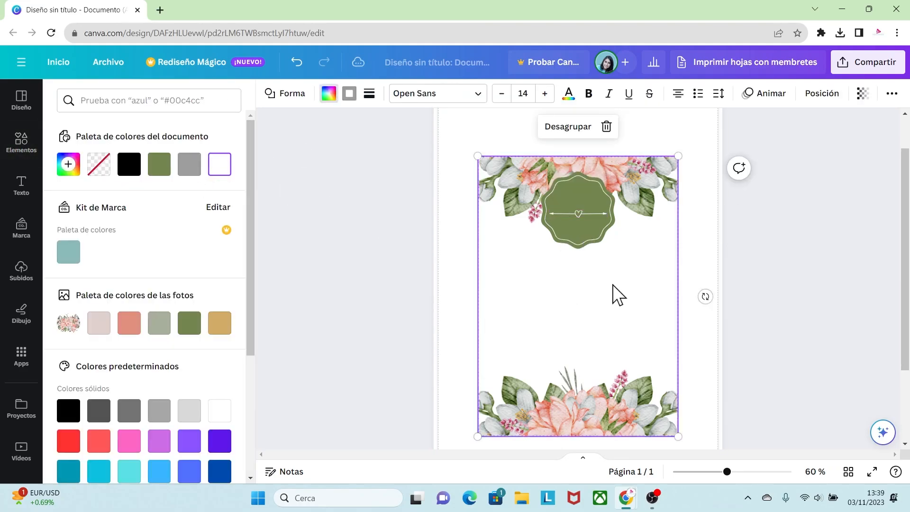
{"action": "left_click", "coordinate": [733, 306]}
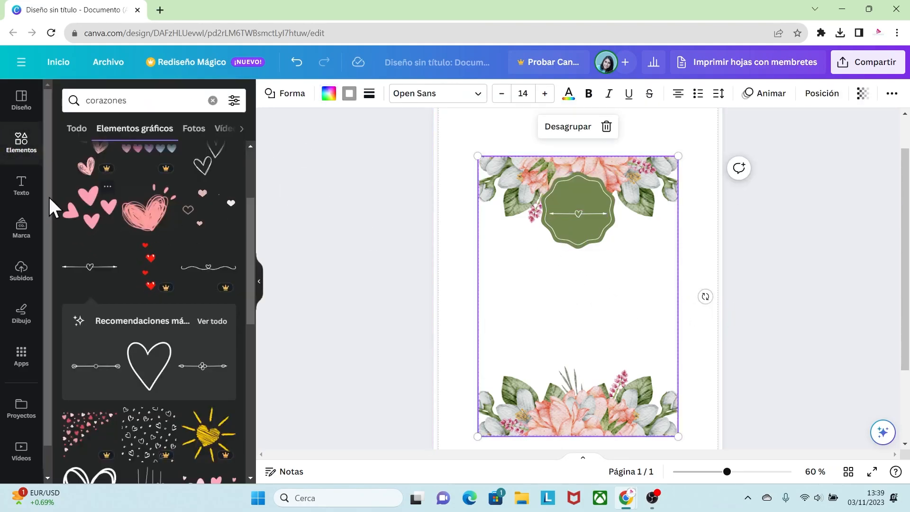
Step: Insert the "LIKE & FOLLOW for more" text combination and move it up over the badge
{"action": "left_click", "coordinate": [23, 188]}
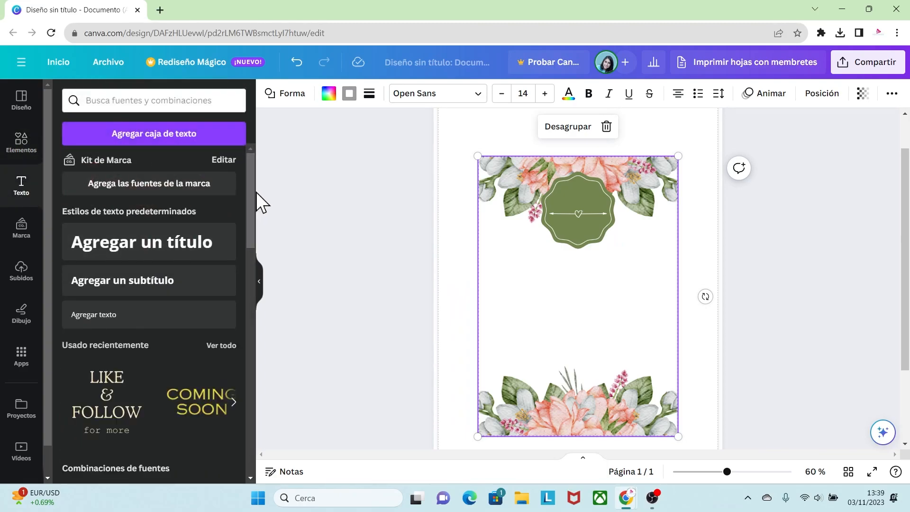
{"action": "left_click_drag", "start_coordinate": [252, 186], "coordinate": [253, 229]}
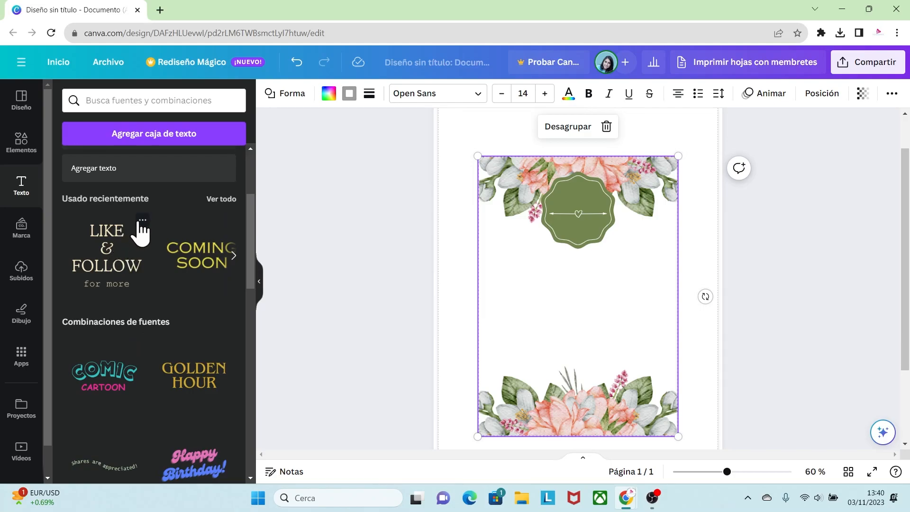
{"action": "left_click", "coordinate": [142, 220]}
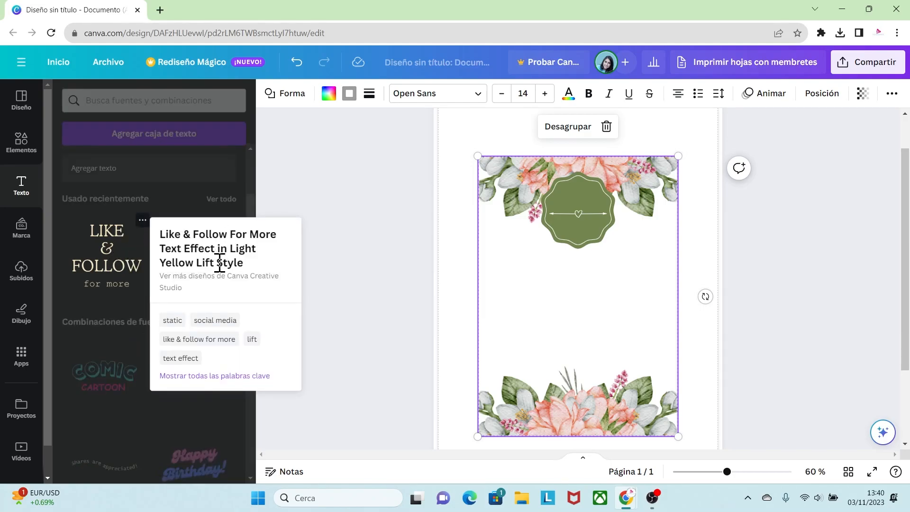
{"action": "left_click", "coordinate": [113, 249]}
{"action": "left_click", "coordinate": [107, 251]}
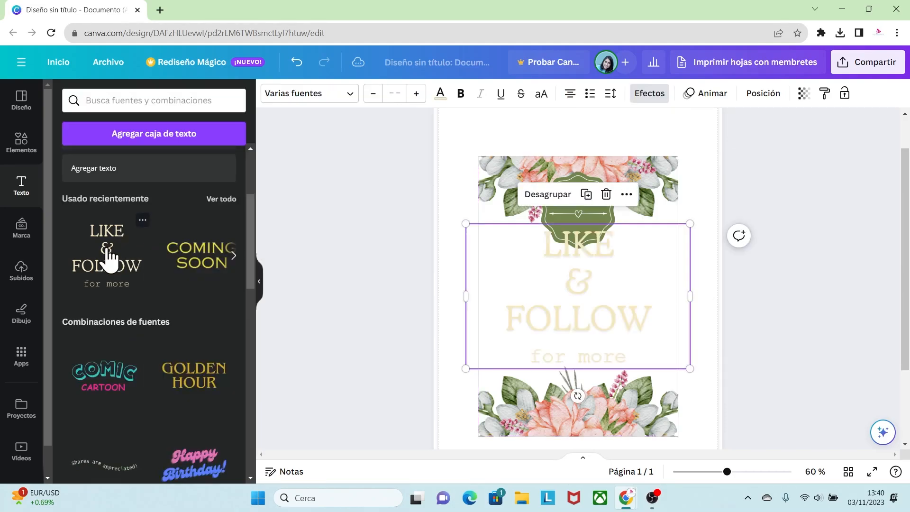
{"action": "left_click_drag", "start_coordinate": [586, 291], "coordinate": [587, 260]}
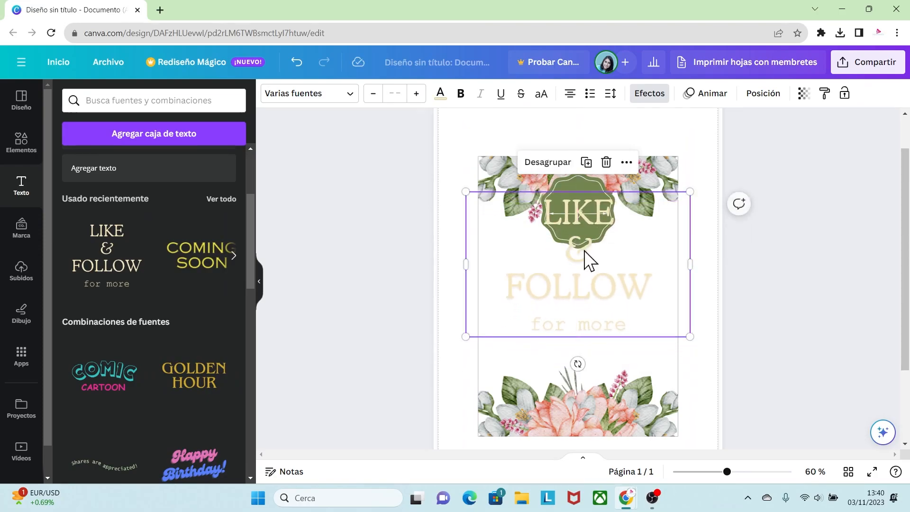
Step: Ungroup the text combination, delete every line except "LIKE", and replace that word with the first person's name
{"action": "left_click", "coordinate": [548, 162]}
{"action": "left_click", "coordinate": [757, 307]}
{"action": "left_click", "coordinate": [601, 337]}
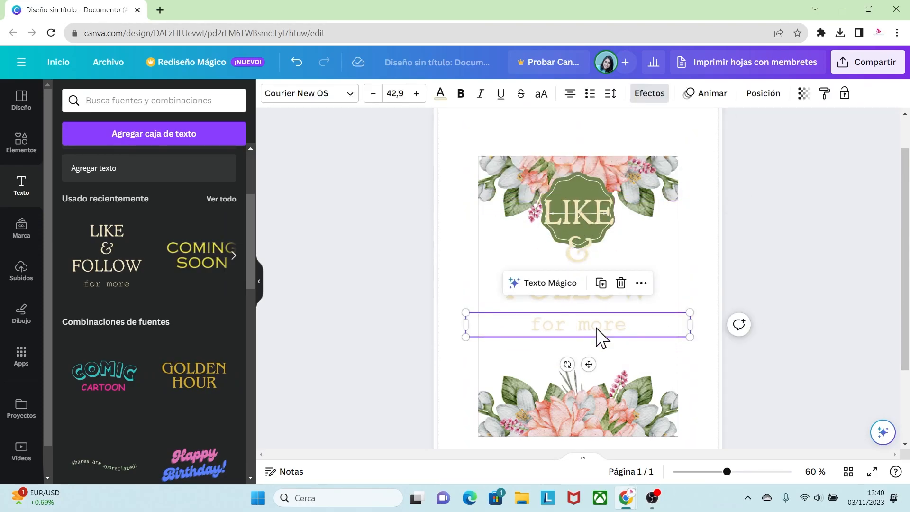
{"action": "key", "text": "Delete"}
{"action": "left_click", "coordinate": [605, 287]}
{"action": "type", "text": "NICOLAS"}
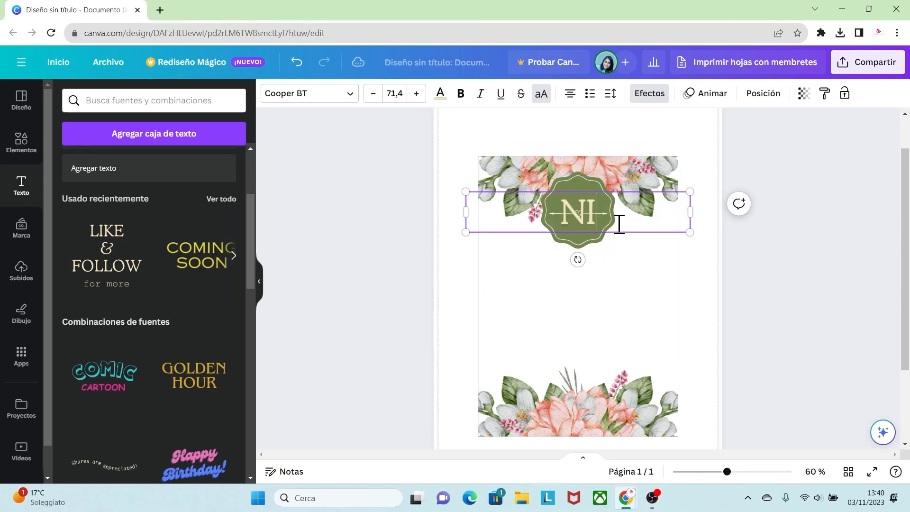
Step: Shrink the name to size 22.5, place it above the heart line inside the badge and color it white
{"action": "left_click_drag", "start_coordinate": [690, 232], "coordinate": [583, 194]}
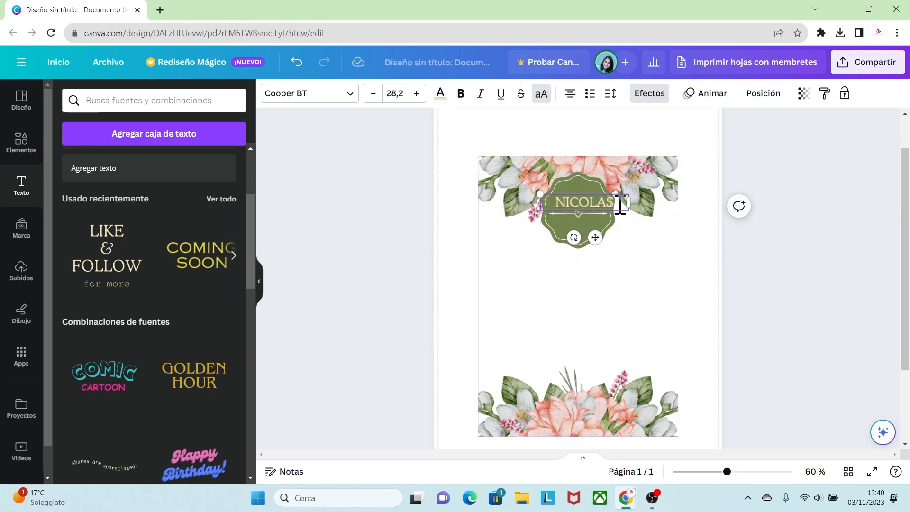
{"action": "left_click", "coordinate": [578, 208]}
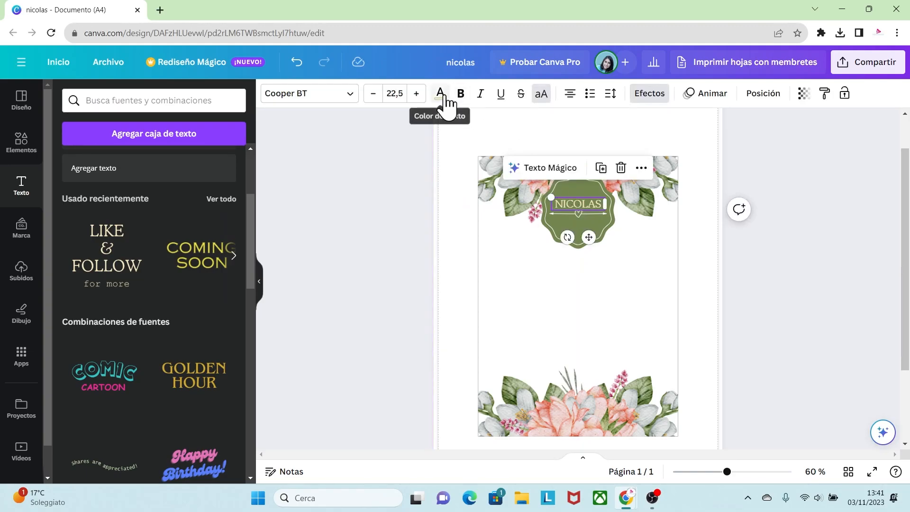
{"action": "left_click", "coordinate": [440, 92]}
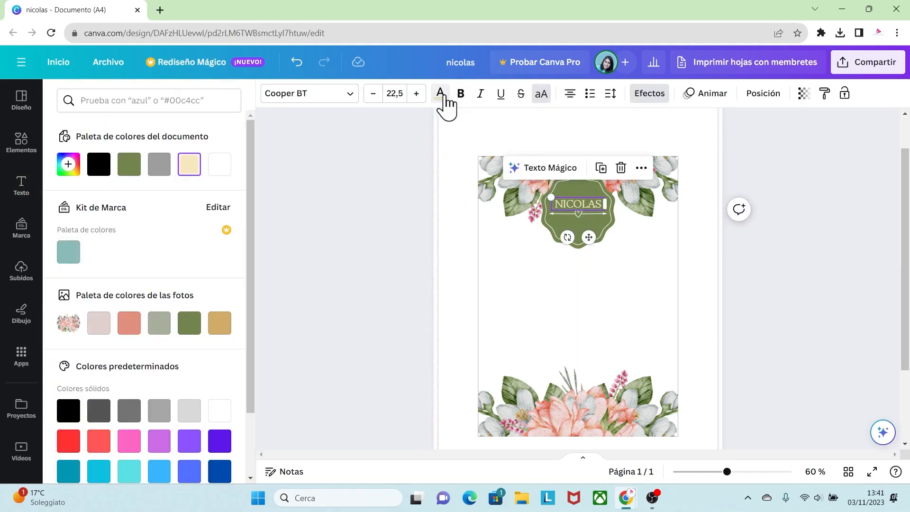
{"action": "left_click", "coordinate": [765, 315]}
{"action": "left_click", "coordinate": [776, 326]}
Step: Duplicate the name, place the copy below the heart line and replace its text with the second person's name
{"action": "left_click", "coordinate": [744, 473]}
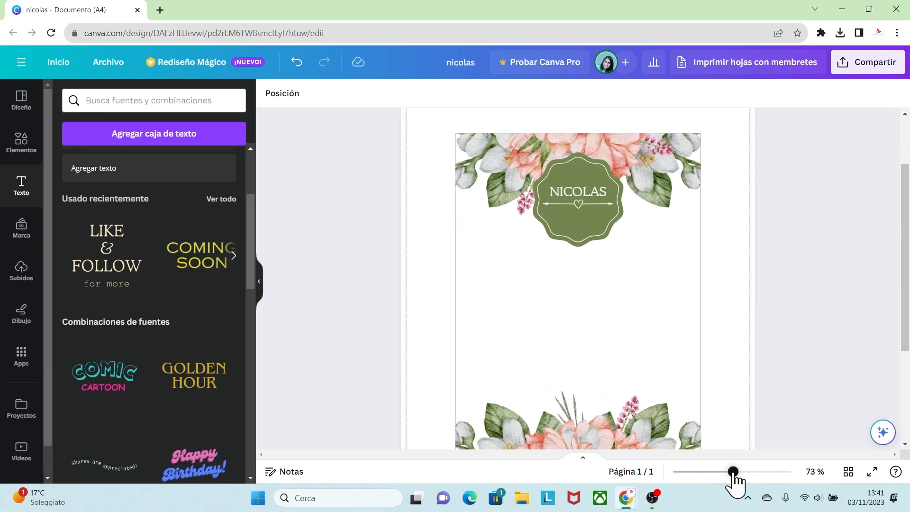
{"action": "left_click", "coordinate": [576, 162]}
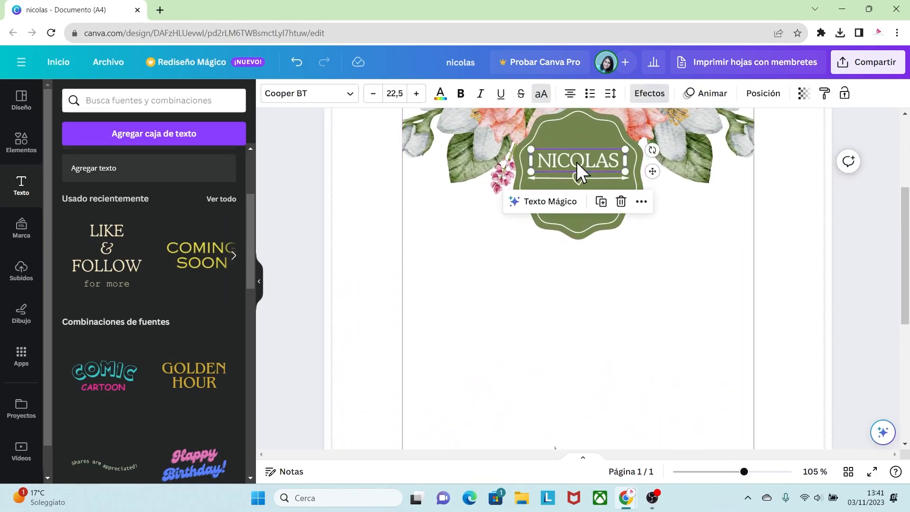
{"action": "key", "text": "ctrl+d"}
{"action": "left_click_drag", "start_coordinate": [585, 167], "coordinate": [579, 192]}
{"action": "double_click", "coordinate": [591, 194]}
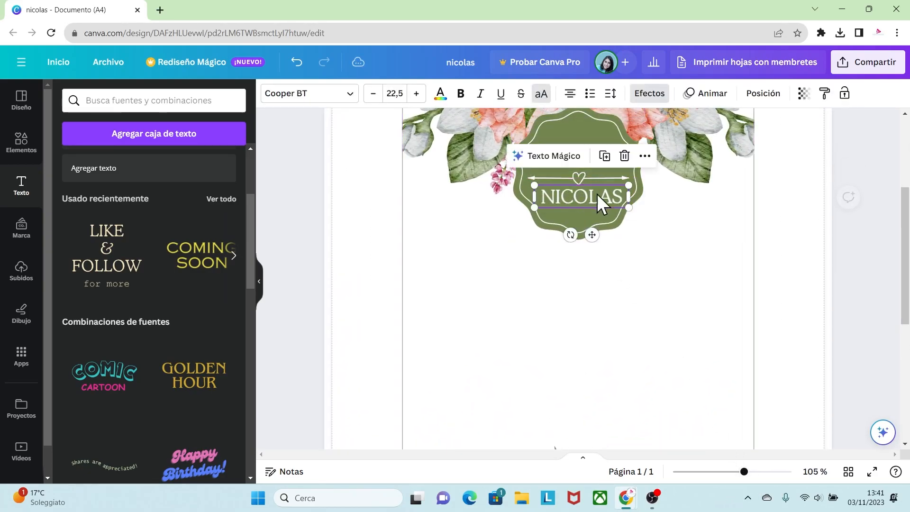
{"action": "type", "text": "XIMENA"}
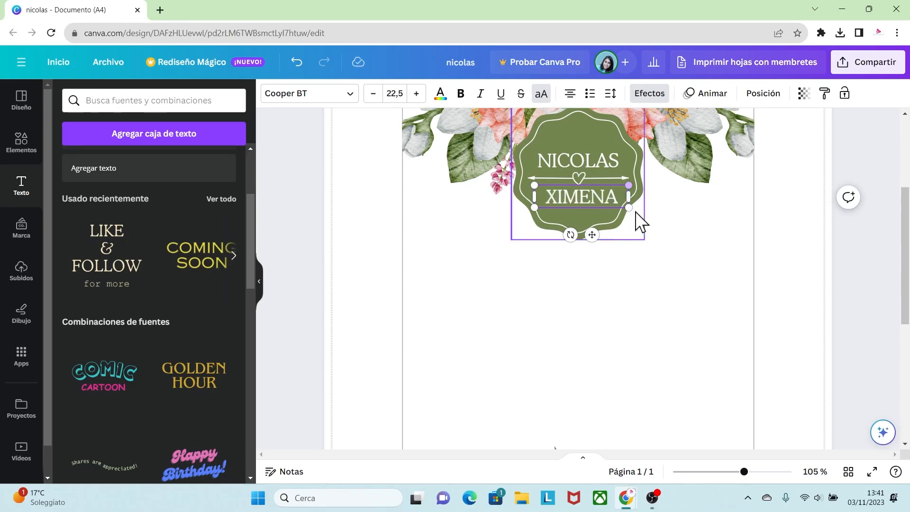
Step: Reposition both names inside the green badge, centering them horizontally above and below the heart line
{"action": "left_click", "coordinate": [635, 210]}
{"action": "left_click", "coordinate": [590, 160]}
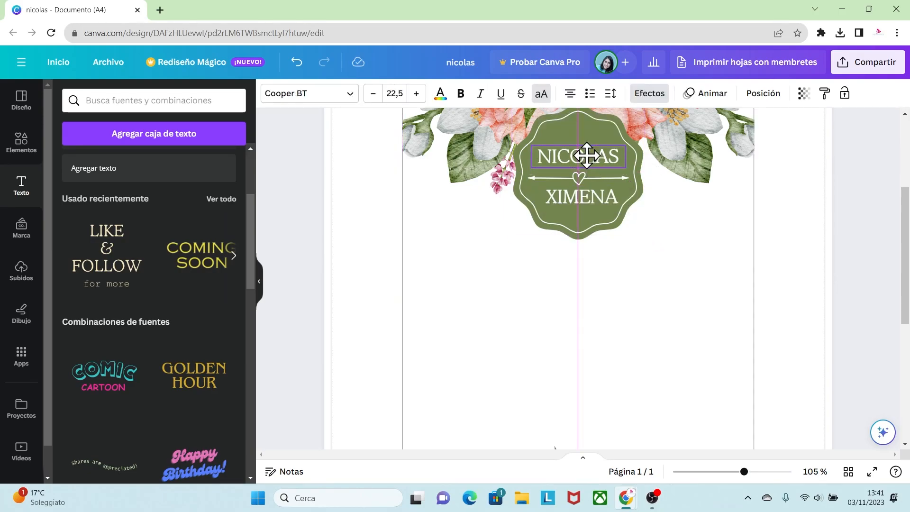
{"action": "left_click_drag", "start_coordinate": [600, 170], "coordinate": [601, 171]}
{"action": "left_click", "coordinate": [595, 194]}
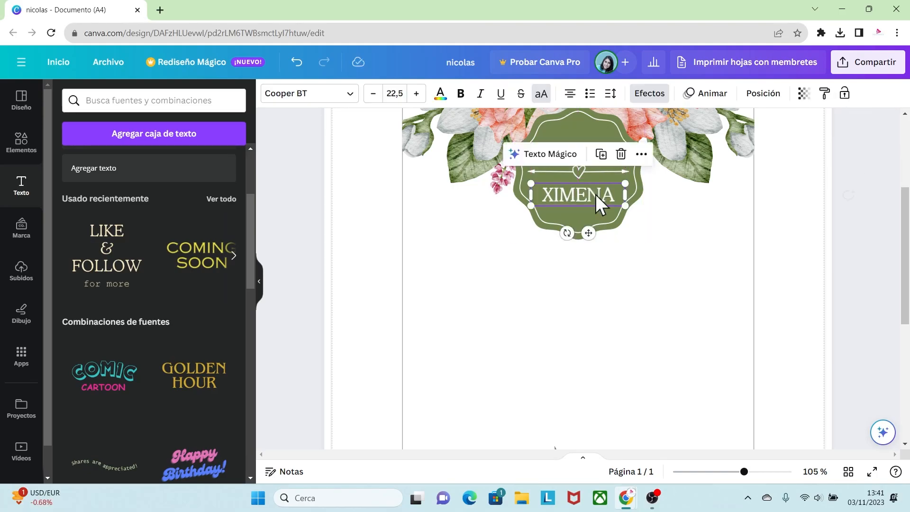
{"action": "left_click", "coordinate": [701, 264]}
{"action": "left_click", "coordinate": [818, 271]}
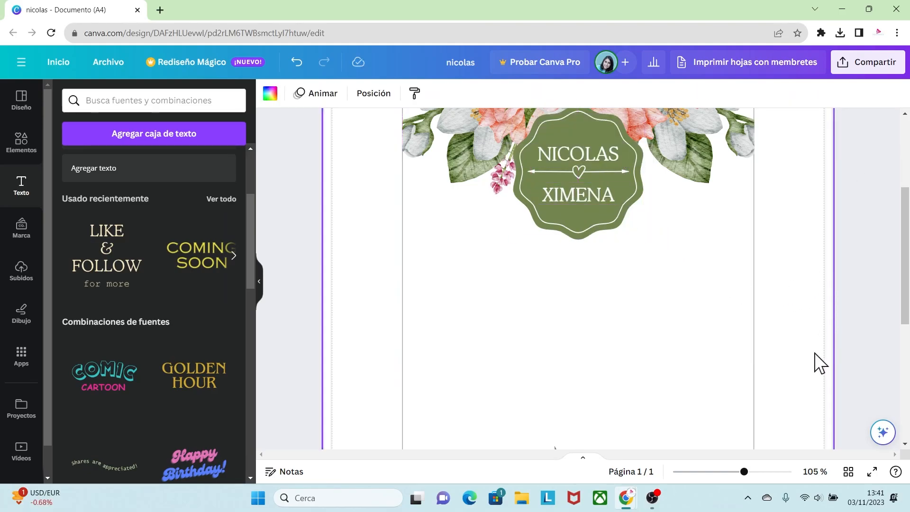
Step: Nudge the heart line slightly down so it sits between the two names in the badge
{"action": "left_click_drag", "start_coordinate": [743, 471], "coordinate": [743, 471]}
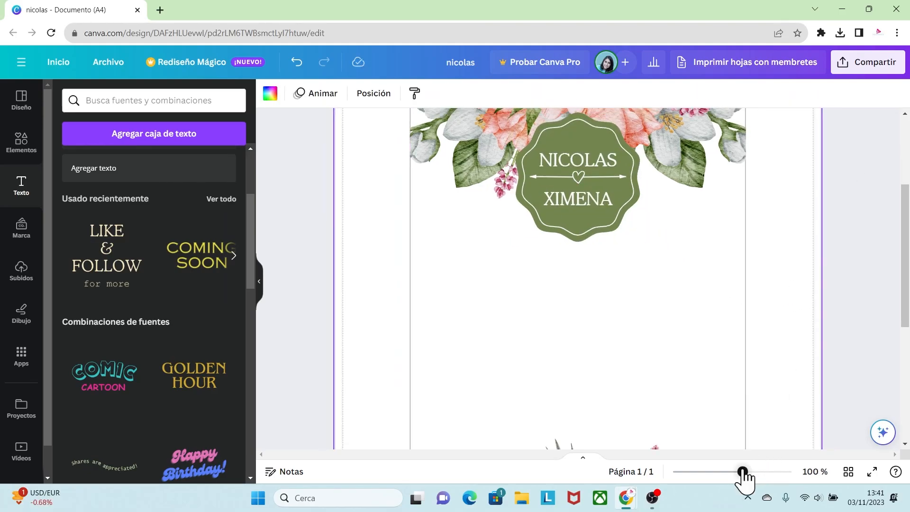
{"action": "left_click_drag", "start_coordinate": [581, 178], "coordinate": [581, 181]}
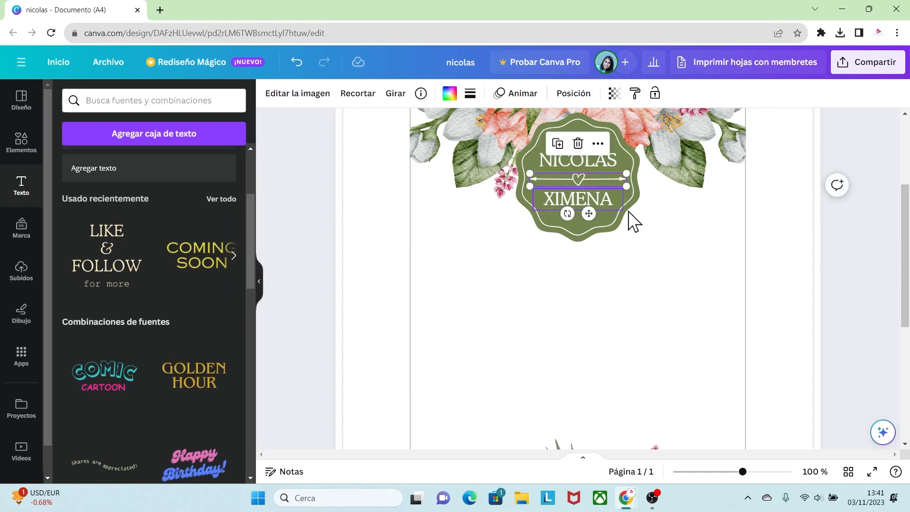
{"action": "left_click", "coordinate": [697, 251]}
{"action": "left_click", "coordinate": [844, 269]}
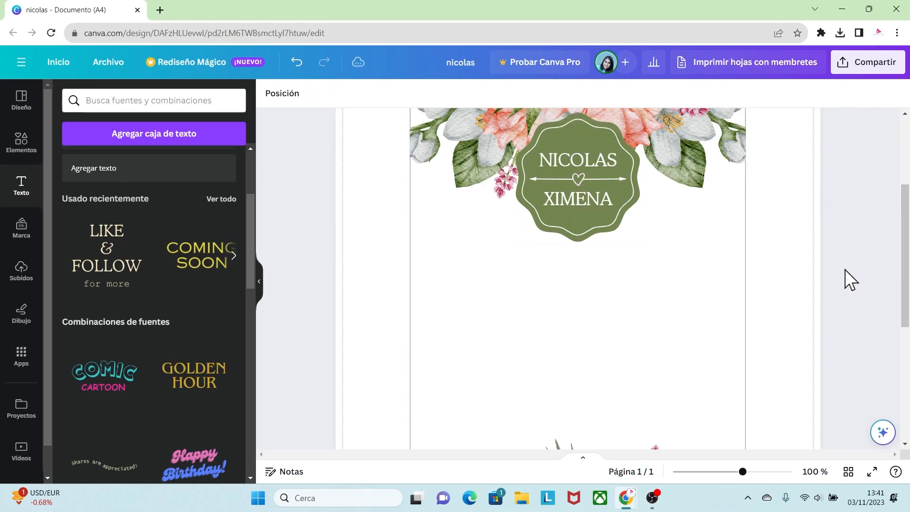
Step: Move the floral frame aside and group the green badge with both names and the heart line
{"action": "left_click", "coordinate": [736, 472]}
{"action": "left_click_drag", "start_coordinate": [736, 472], "coordinate": [727, 471]}
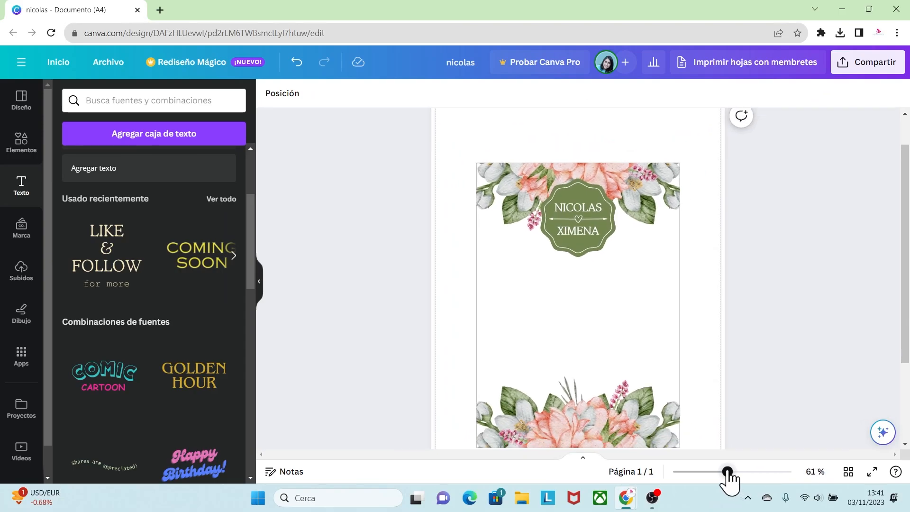
{"action": "left_click", "coordinate": [641, 189]}
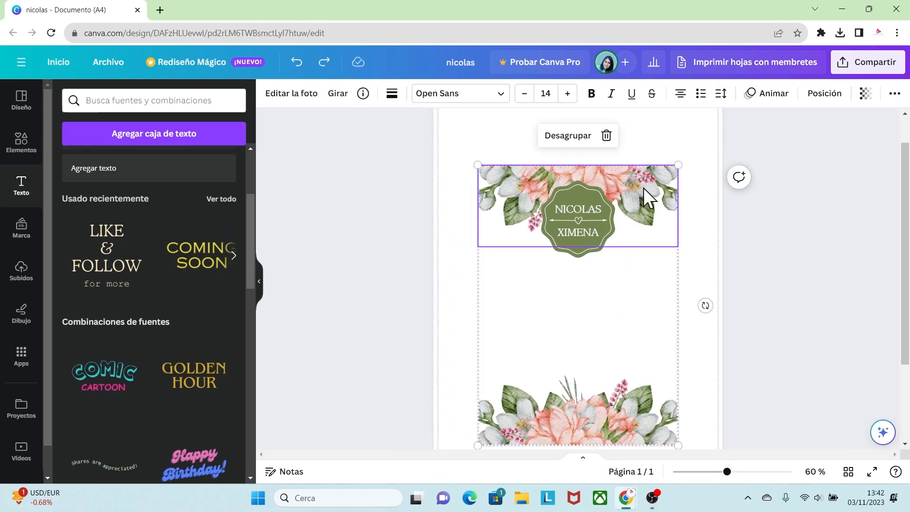
{"action": "left_click_drag", "start_coordinate": [647, 185], "coordinate": [486, 186]}
{"action": "left_click_drag", "start_coordinate": [647, 286], "coordinate": [544, 174]}
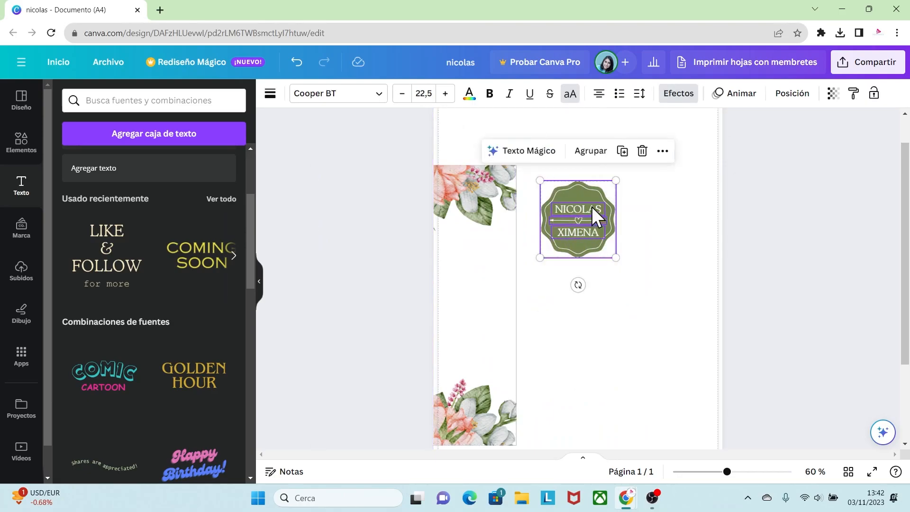
{"action": "left_click", "coordinate": [586, 150]}
Step: Move the floral frame back so that it is centered behind the badge
{"action": "left_click", "coordinate": [487, 213]}
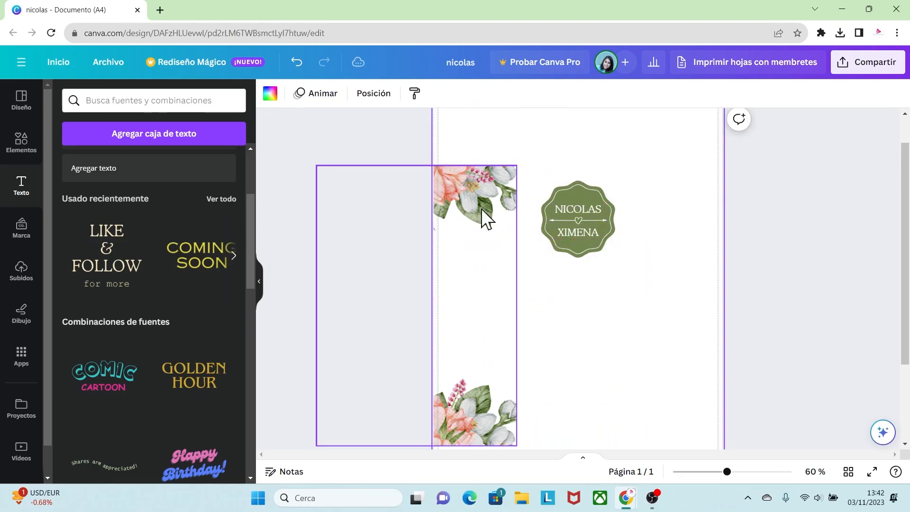
{"action": "left_click_drag", "start_coordinate": [457, 197], "coordinate": [618, 193]}
{"action": "left_click", "coordinate": [603, 314]}
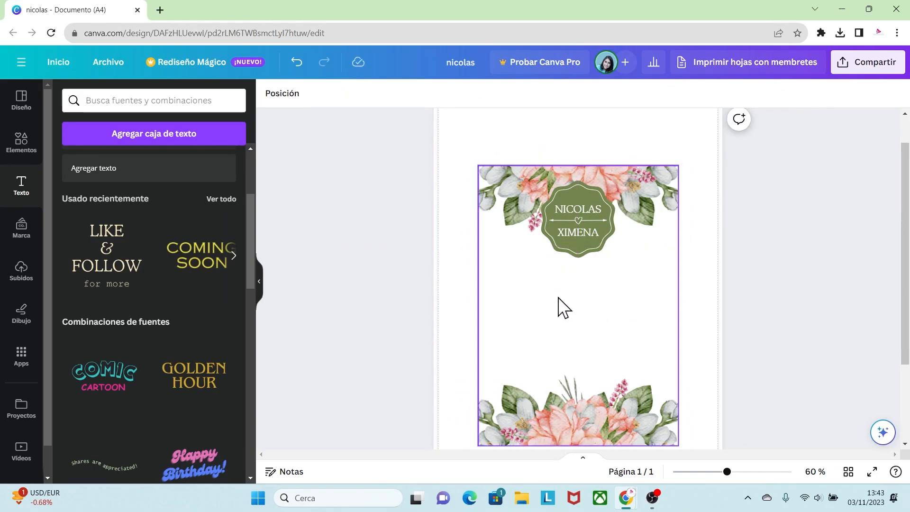
Step: Insert the "engaged!" Modern Script text combination and delete its small upper line
{"action": "scroll", "coordinate": [241, 229], "scroll_direction": "down", "scroll_amount": 10}
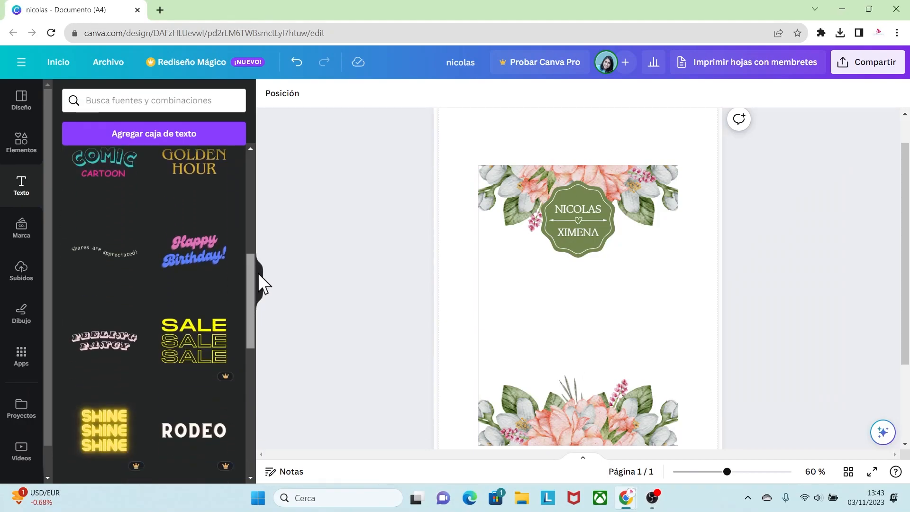
{"action": "scroll", "coordinate": [247, 426], "scroll_direction": "down", "scroll_amount": 10}
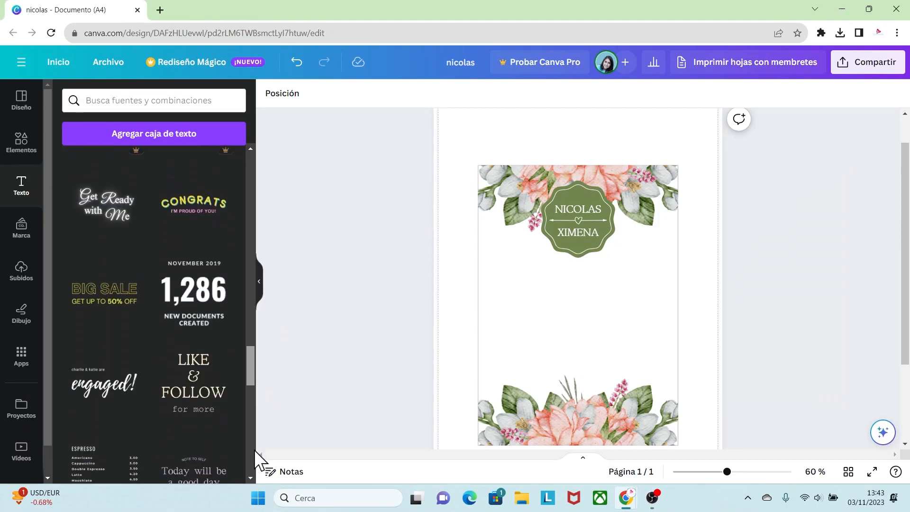
{"action": "left_click", "coordinate": [138, 350]}
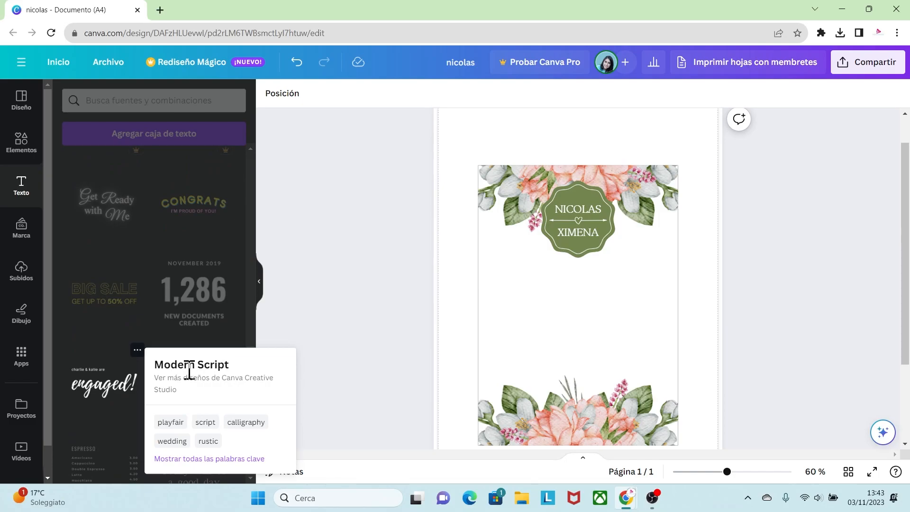
{"action": "left_click", "coordinate": [106, 389]}
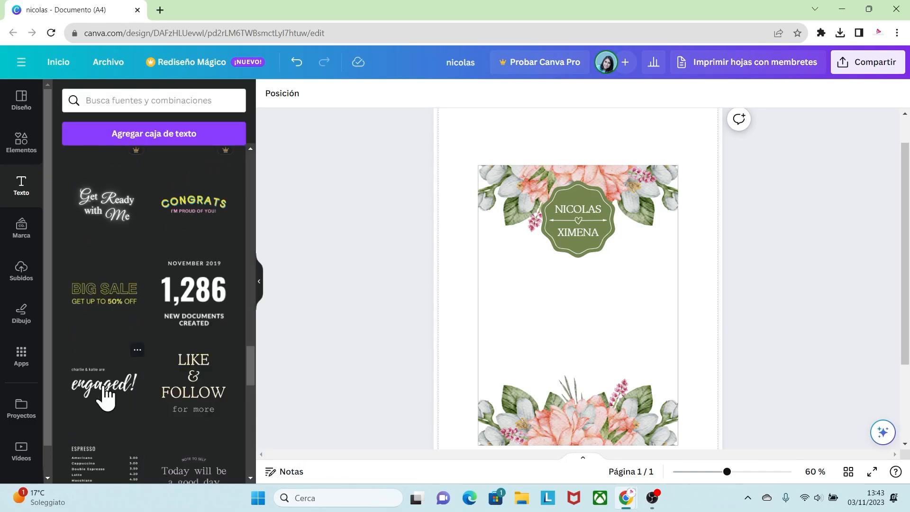
{"action": "left_click", "coordinate": [105, 390]}
{"action": "left_click", "coordinate": [546, 232]}
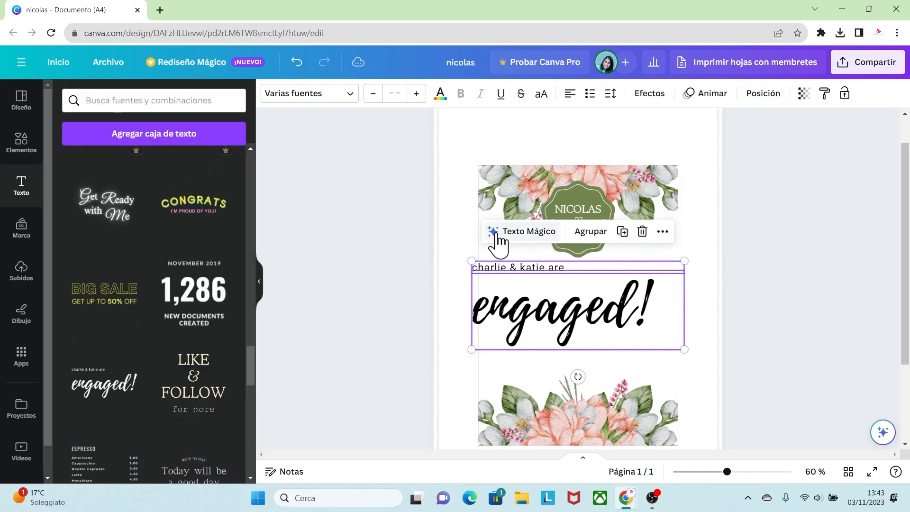
{"action": "left_click", "coordinate": [483, 268]}
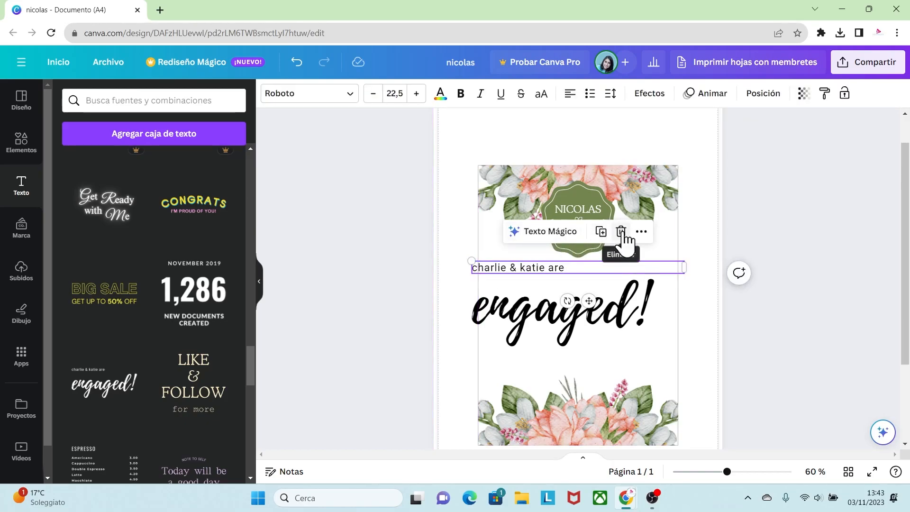
{"action": "left_click", "coordinate": [621, 231]}
Step: Move the "engaged!" text up under the badge and replace it with the letter "M"
{"action": "left_click", "coordinate": [579, 320]}
{"action": "left_click_drag", "start_coordinate": [634, 325], "coordinate": [661, 313]}
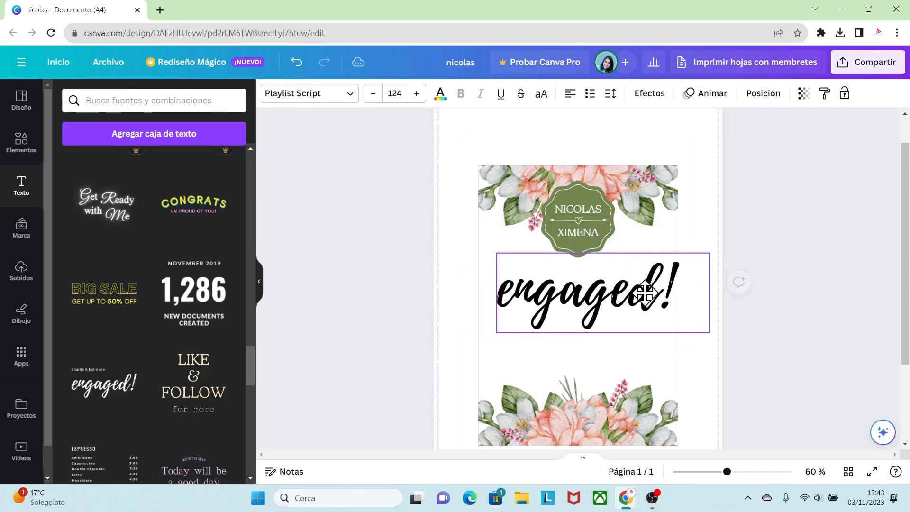
{"action": "double_click", "coordinate": [672, 305]}
{"action": "type", "text": "M"}
{"action": "key", "text": "Escape"}
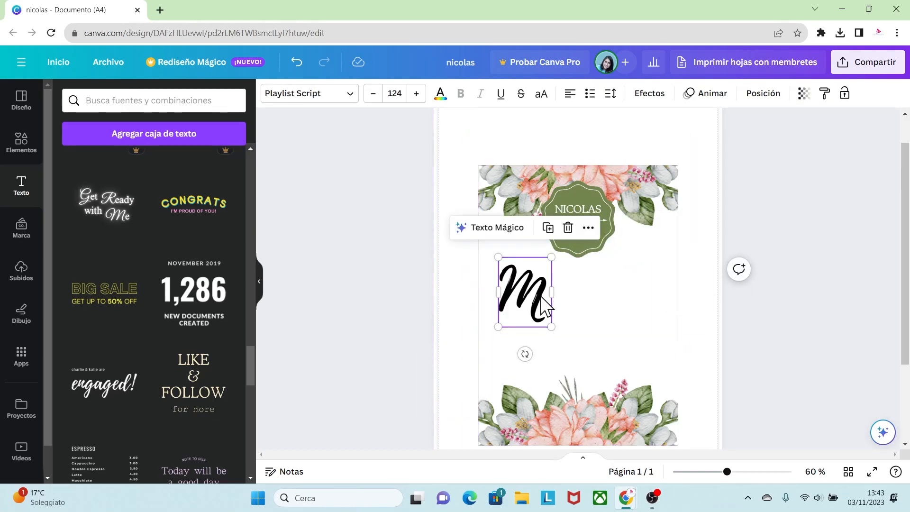
Step: Color the letter "M" with the salmon pink from the photo palette and make it smaller
{"action": "left_click", "coordinate": [440, 95]}
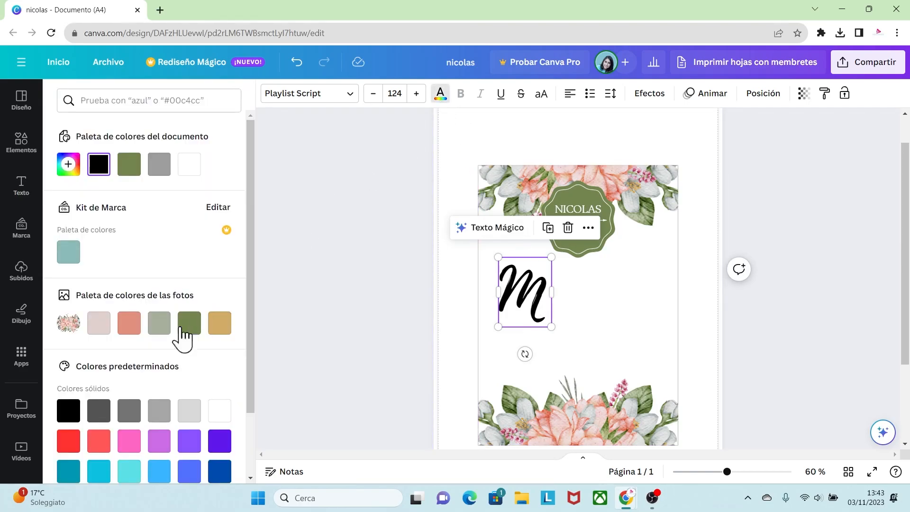
{"action": "left_click", "coordinate": [130, 325]}
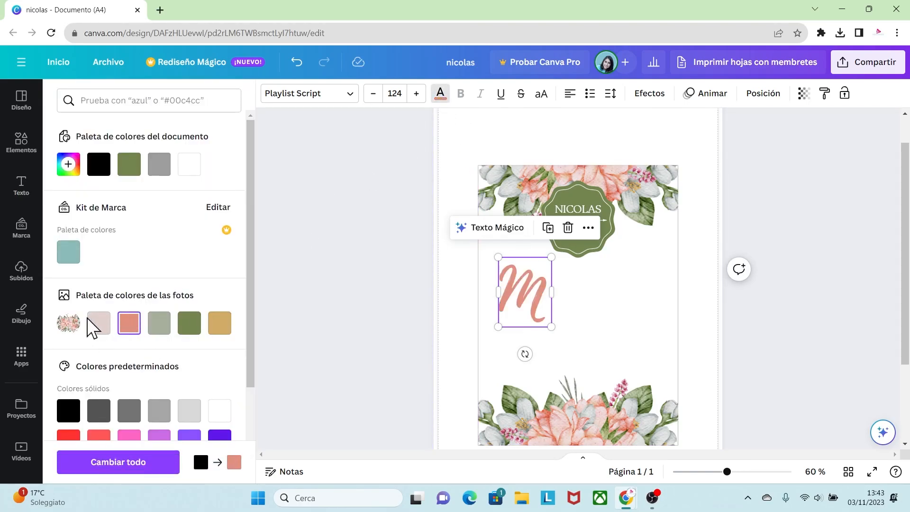
{"action": "left_click_drag", "start_coordinate": [551, 326], "coordinate": [550, 291]}
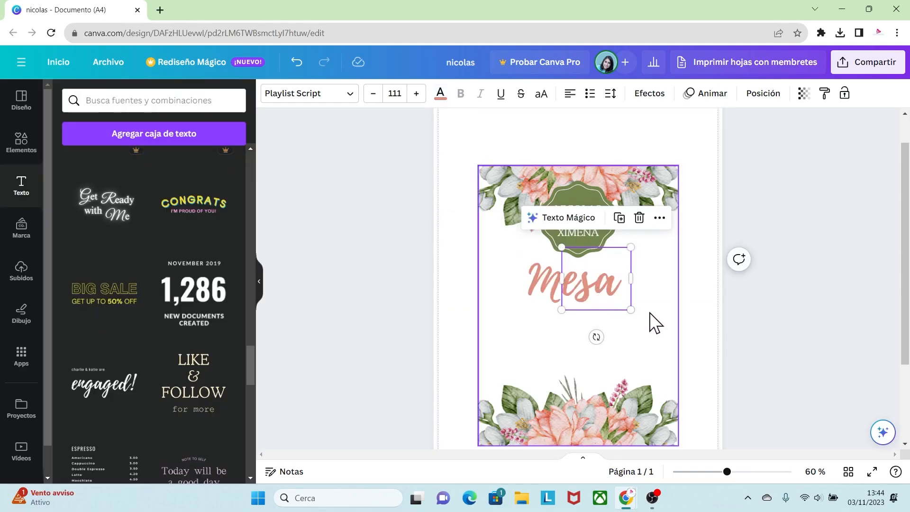
Step: Move the floral frame aside and group the "M" and "esa" texts into the word "Mesa"
{"action": "left_click", "coordinate": [630, 346]}
{"action": "left_click_drag", "start_coordinate": [630, 346], "coordinate": [445, 328]}
{"action": "left_click_drag", "start_coordinate": [634, 325], "coordinate": [536, 288]}
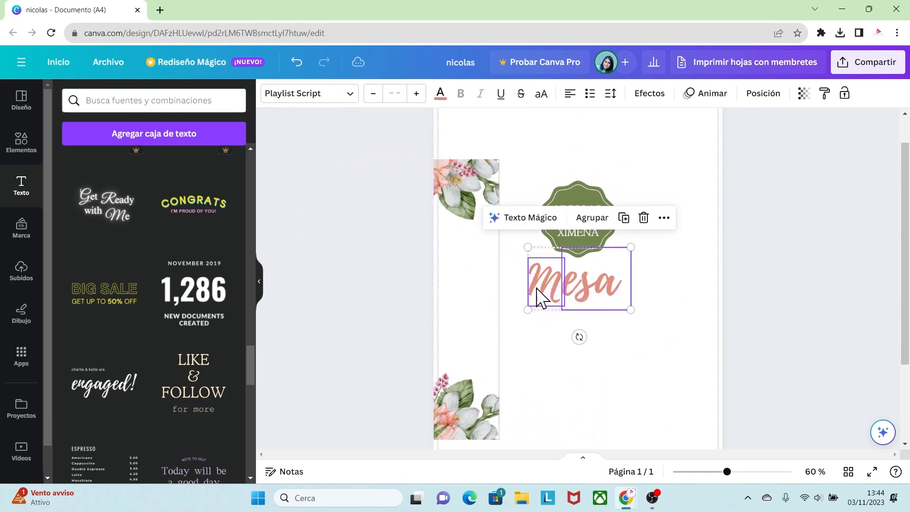
{"action": "left_click", "coordinate": [592, 221]}
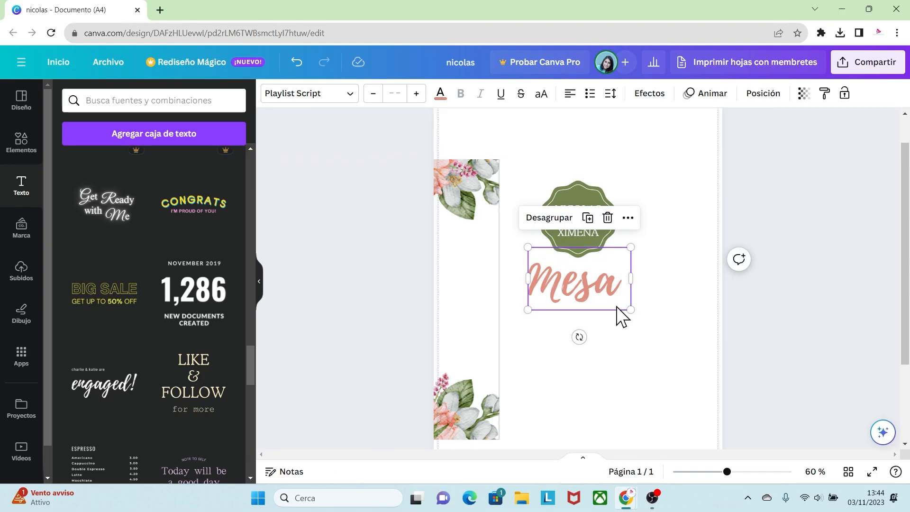
Step: Bring the floral frame back into place behind the badge and the word "Mesa"
{"action": "left_click", "coordinate": [759, 333]}
{"action": "left_click_drag", "start_coordinate": [488, 331], "coordinate": [663, 344]}
{"action": "left_click", "coordinate": [781, 351]}
Step: Shrink the "Mesa" group and shift it towards the card's left side, leaving room for a number beside it
{"action": "left_click", "coordinate": [599, 290]}
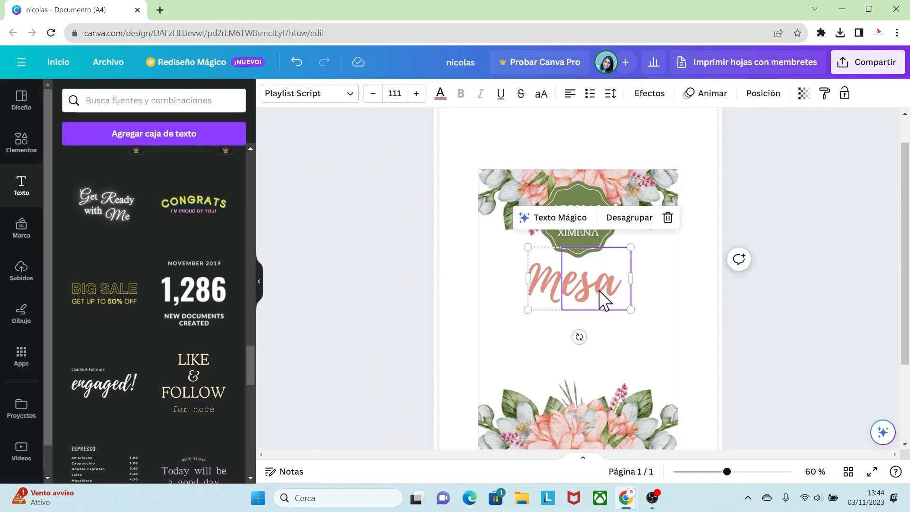
{"action": "left_click_drag", "start_coordinate": [630, 310], "coordinate": [566, 290]}
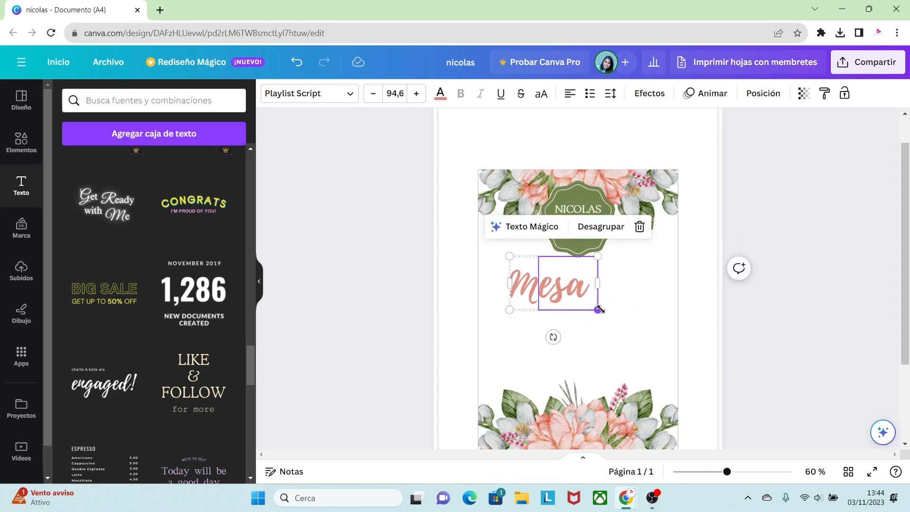
{"action": "left_click", "coordinate": [739, 332]}
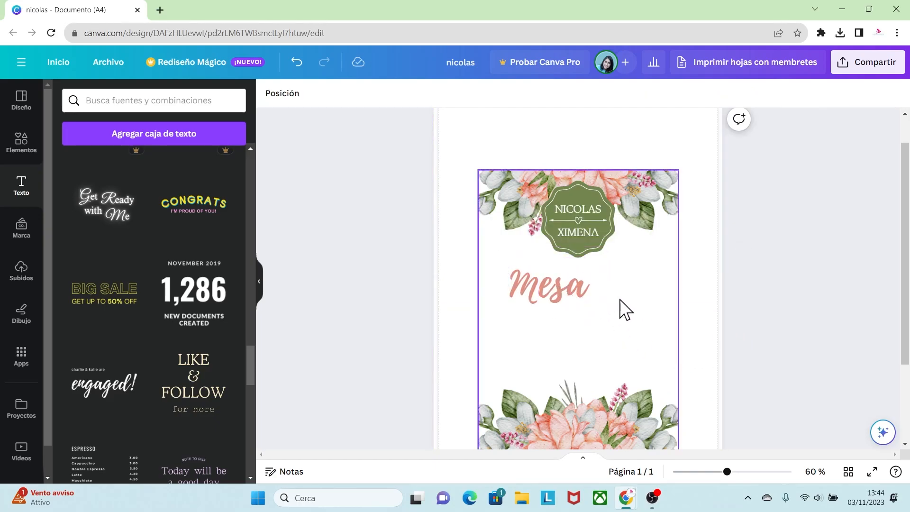
Step: Search the graphic elements for "letra numero"
{"action": "left_click", "coordinate": [21, 159]}
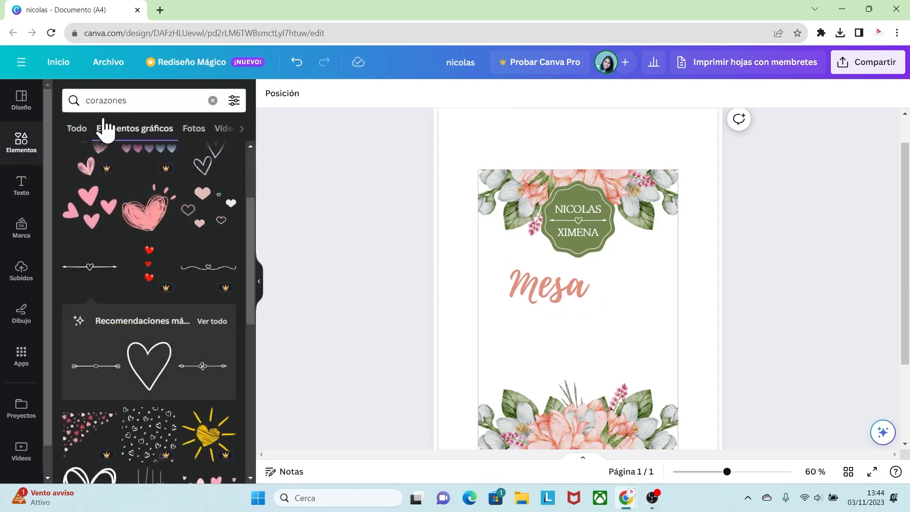
{"action": "left_click", "coordinate": [138, 101]}
{"action": "type", "text": "letra numer"}
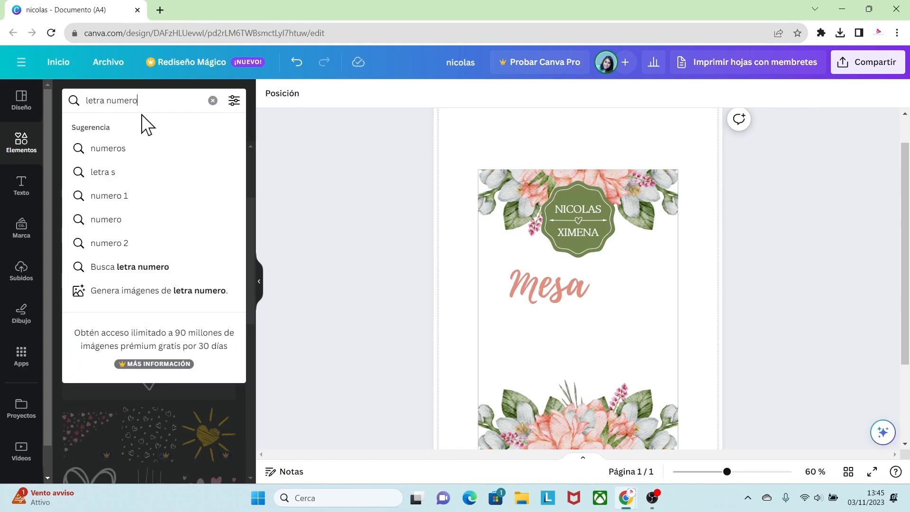
{"action": "type", "text": "o"}
{"action": "key", "text": "Return"}
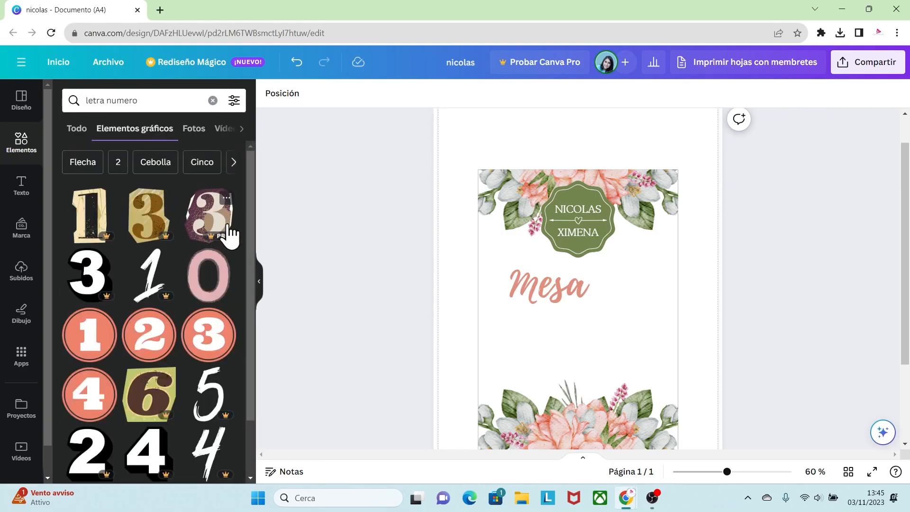
Step: Insert the round coral "Number 2 Icon" graphic, shrink it and place it directly after the word "Mesa"
{"action": "left_click_drag", "start_coordinate": [252, 204], "coordinate": [251, 256]}
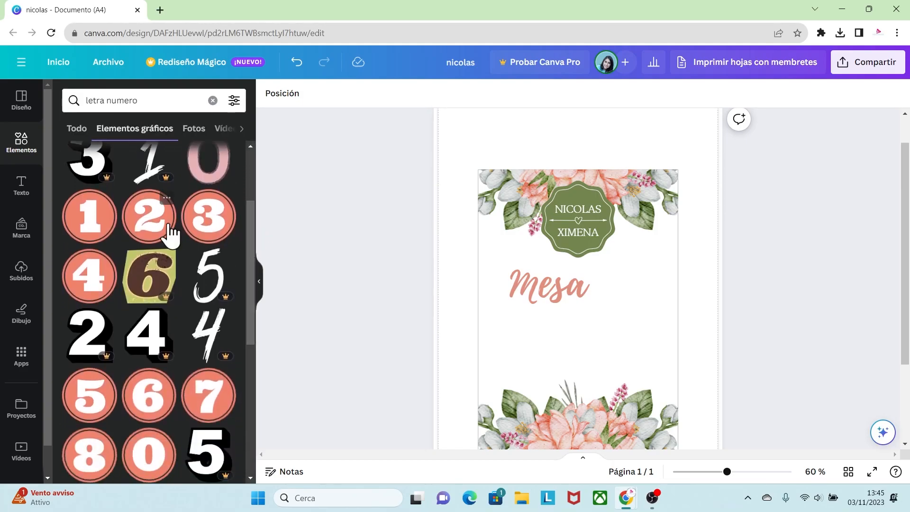
{"action": "left_click", "coordinate": [167, 198]}
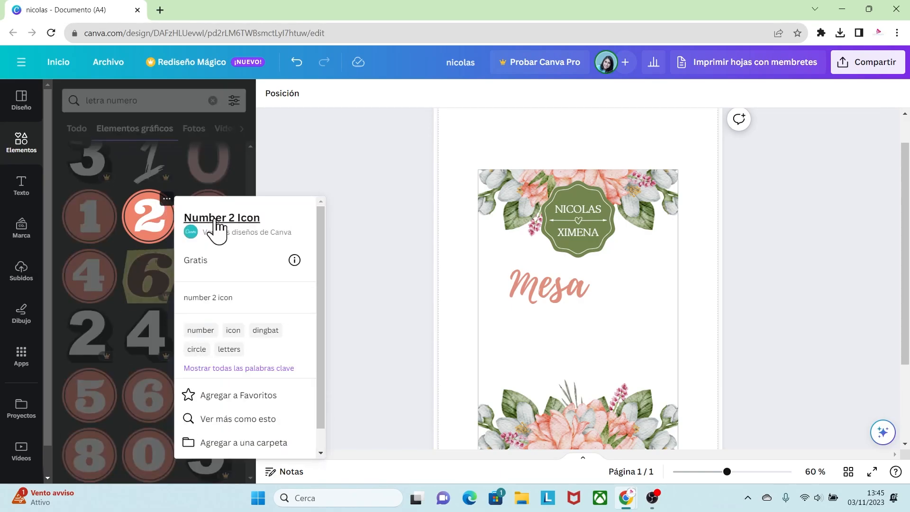
{"action": "left_click", "coordinate": [154, 228]}
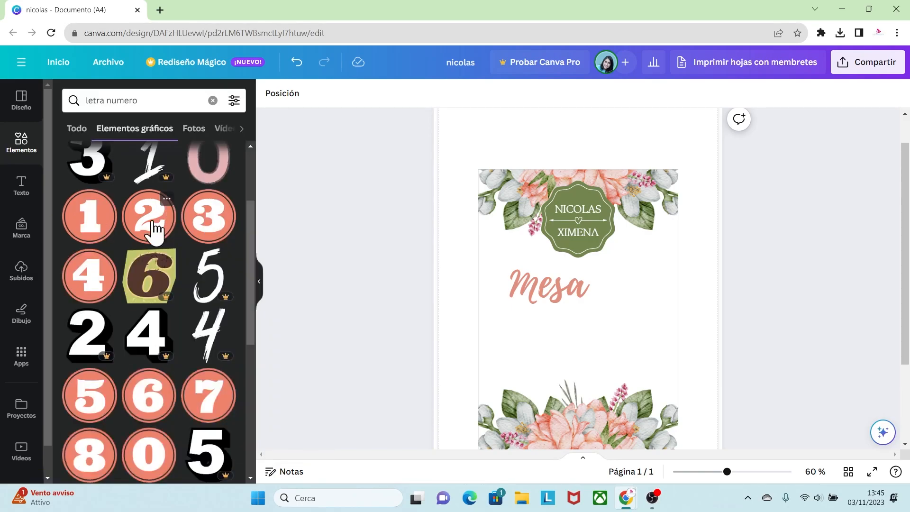
{"action": "left_click", "coordinate": [154, 230]}
{"action": "left_click_drag", "start_coordinate": [629, 357], "coordinate": [611, 284]}
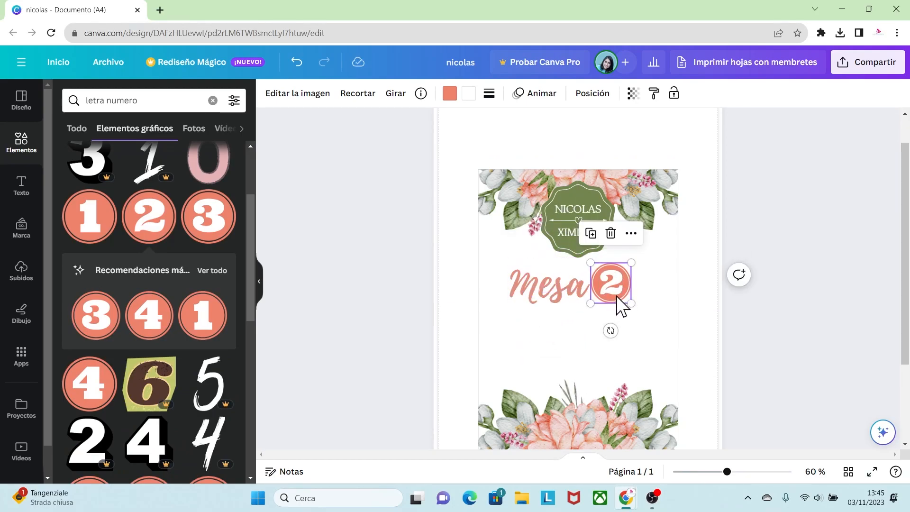
Step: Recolour the circled number 2 with the salmon tone from the photo palette, matching the word "Mesa"
{"action": "left_click", "coordinate": [449, 94]}
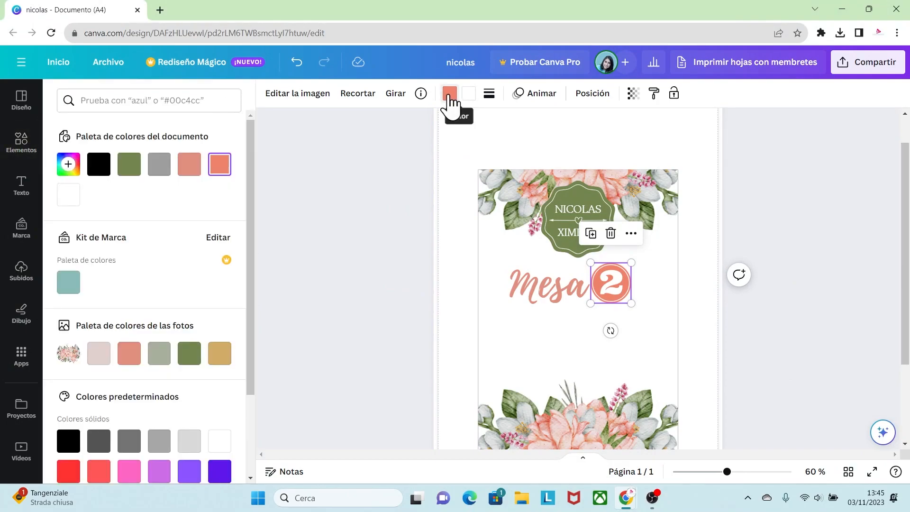
{"action": "left_click", "coordinate": [128, 357]}
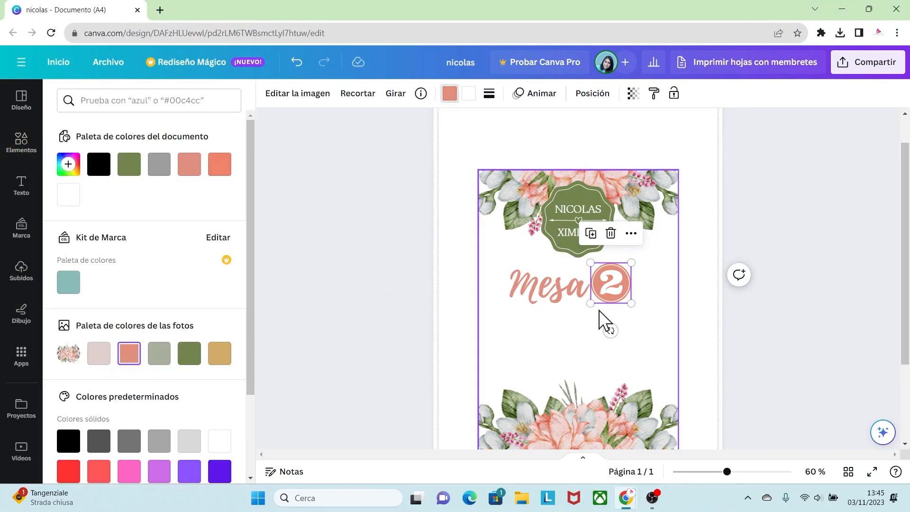
{"action": "left_click", "coordinate": [768, 337]}
{"action": "left_click", "coordinate": [767, 338]}
Step: Shrink the circled number 2 slightly and centre it together with "Mesa" below the green badge
{"action": "left_click_drag", "start_coordinate": [908, 268], "coordinate": [908, 291]}
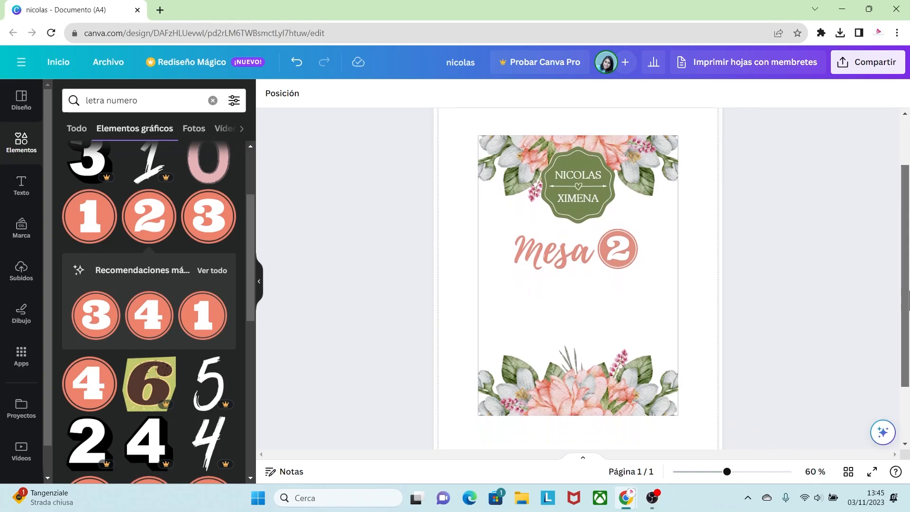
{"action": "left_click_drag", "start_coordinate": [624, 267], "coordinate": [640, 260]}
{"action": "left_click_drag", "start_coordinate": [580, 250], "coordinate": [587, 248]}
{"action": "left_click_drag", "start_coordinate": [521, 215], "coordinate": [528, 218]}
{"action": "left_click_drag", "start_coordinate": [596, 247], "coordinate": [629, 251]}
{"action": "left_click", "coordinate": [772, 302]}
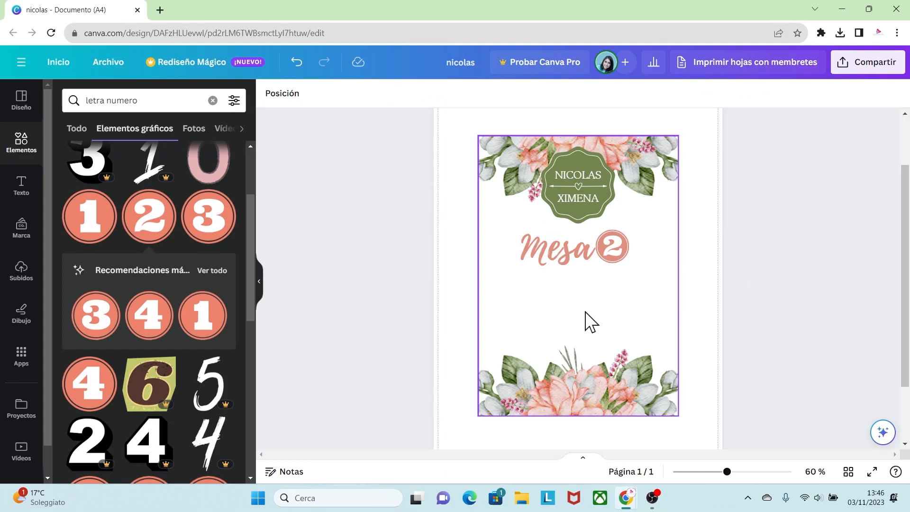
Step: Insert the recently used "LIKE & FOLLOW for more" text combination on the card and ungroup it
{"action": "left_click", "coordinate": [28, 197]}
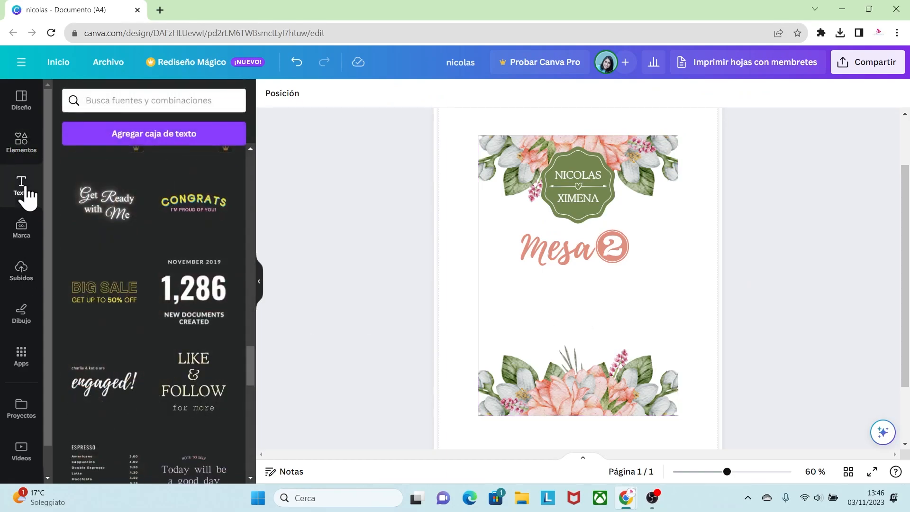
{"action": "left_click_drag", "start_coordinate": [249, 354], "coordinate": [257, 155]}
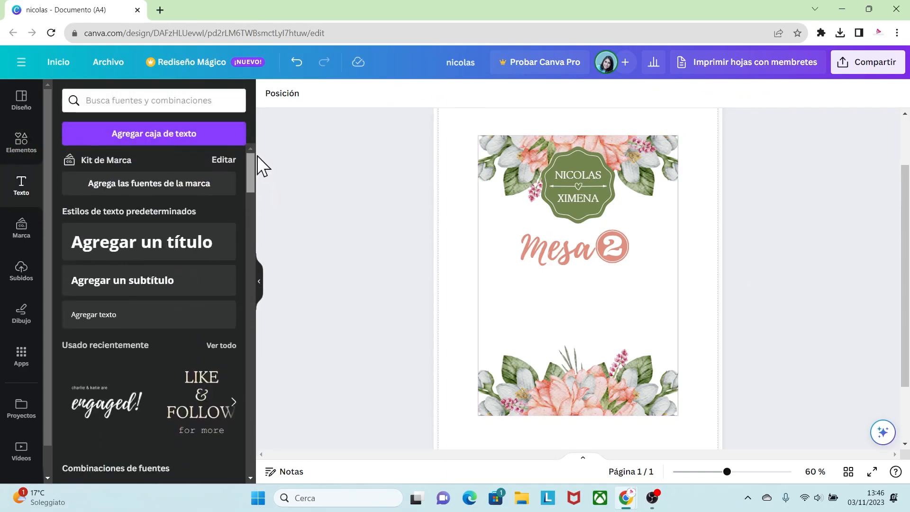
{"action": "left_click", "coordinate": [209, 406]}
{"action": "left_click_drag", "start_coordinate": [583, 300], "coordinate": [587, 323]}
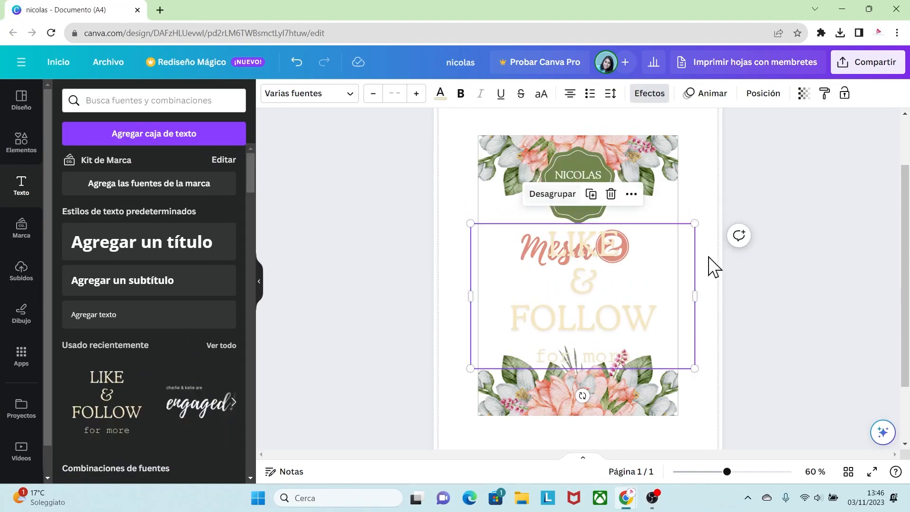
{"action": "left_click", "coordinate": [758, 314]}
{"action": "left_click", "coordinate": [625, 331]}
{"action": "key", "text": "ctrl+shift+g"}
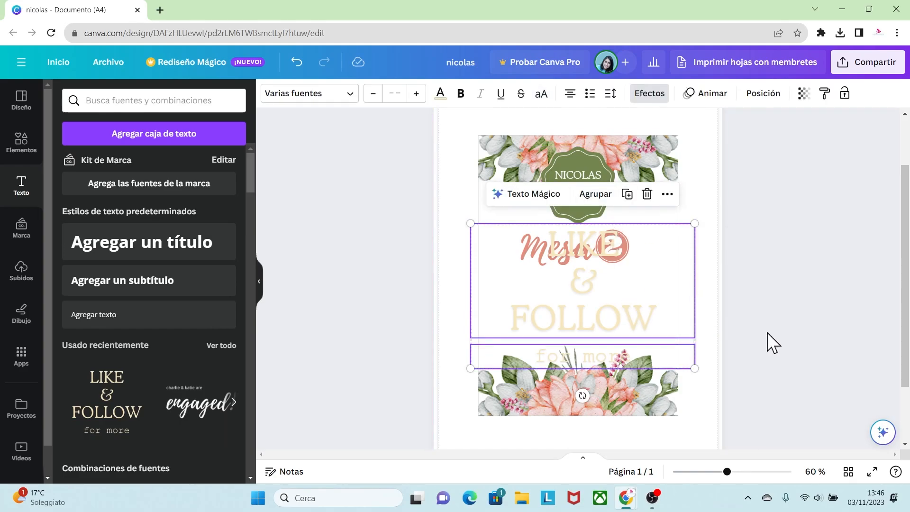
Step: Replace the inserted text with the six guests' full names in grey Cooper BT at size 21,2, centred below "Mesa 2"
{"action": "left_click", "coordinate": [767, 333]}
{"action": "left_click", "coordinate": [612, 361]}
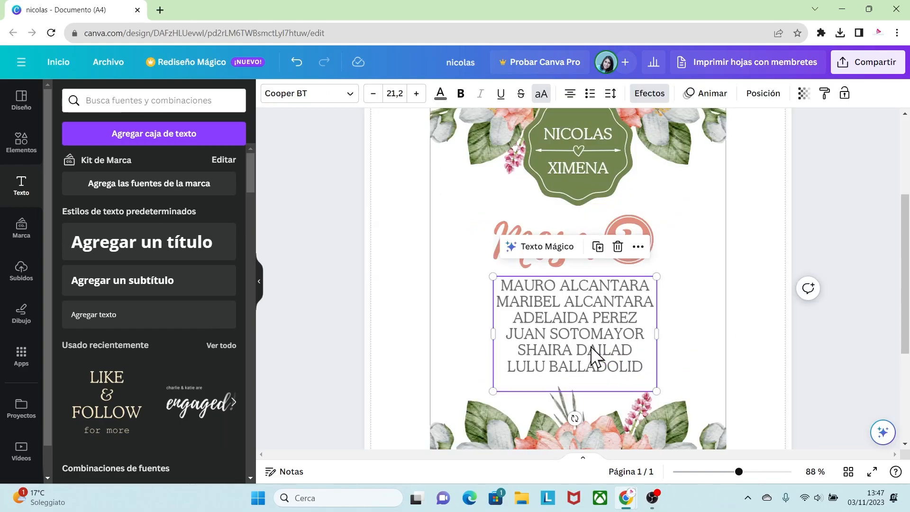
{"action": "left_click", "coordinate": [687, 369]}
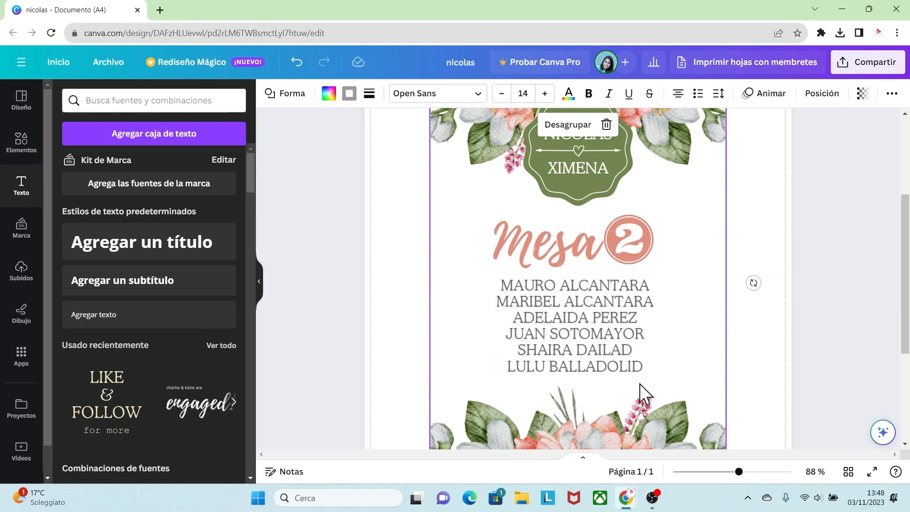
Step: Duplicate the page and group all the card's elements on page 2
{"action": "left_click_drag", "start_coordinate": [738, 474], "coordinate": [719, 471]}
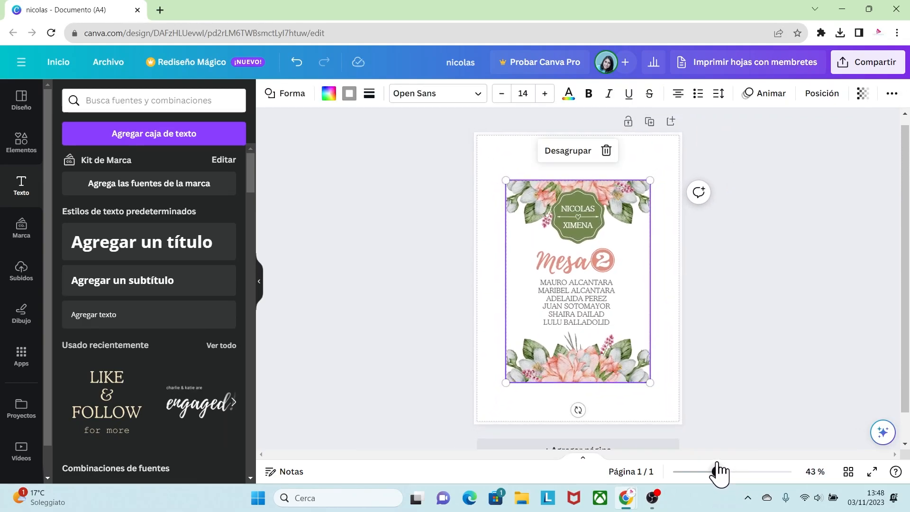
{"action": "left_click", "coordinate": [686, 417]}
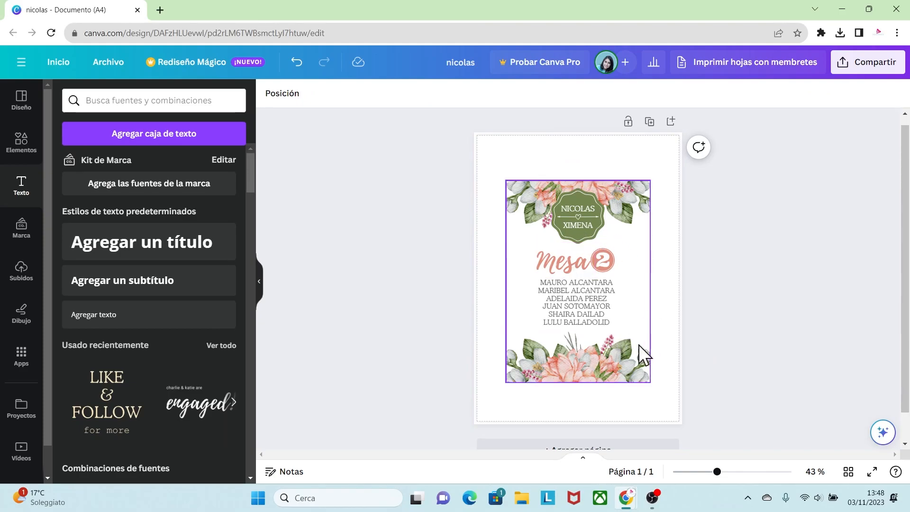
{"action": "left_click", "coordinate": [649, 122]}
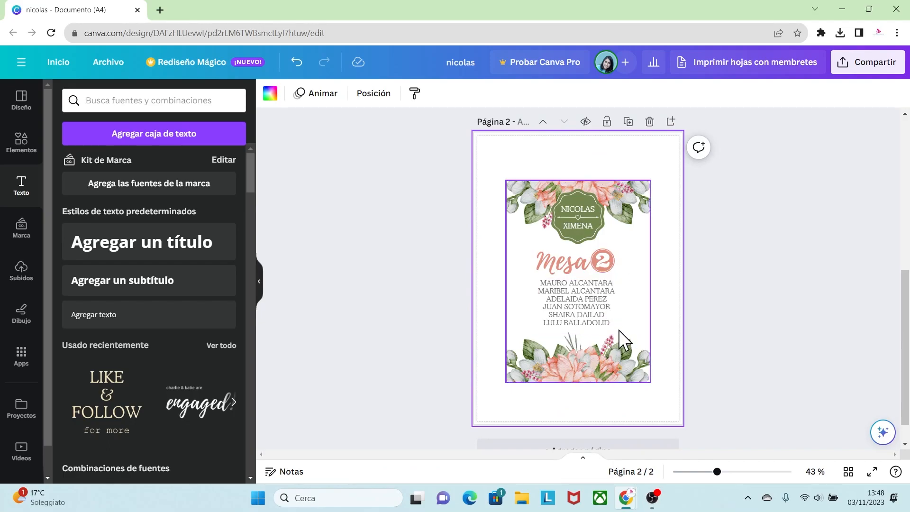
{"action": "left_click_drag", "start_coordinate": [656, 392], "coordinate": [505, 180]}
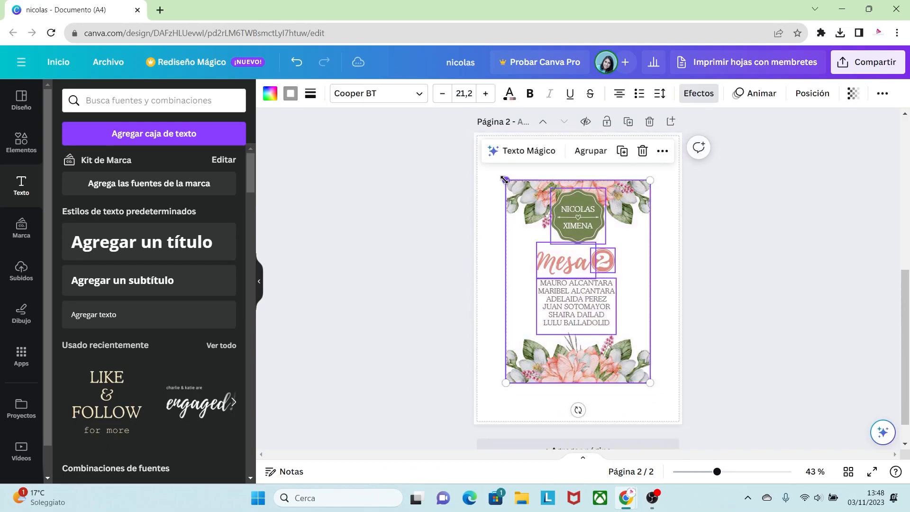
{"action": "left_click", "coordinate": [590, 151]}
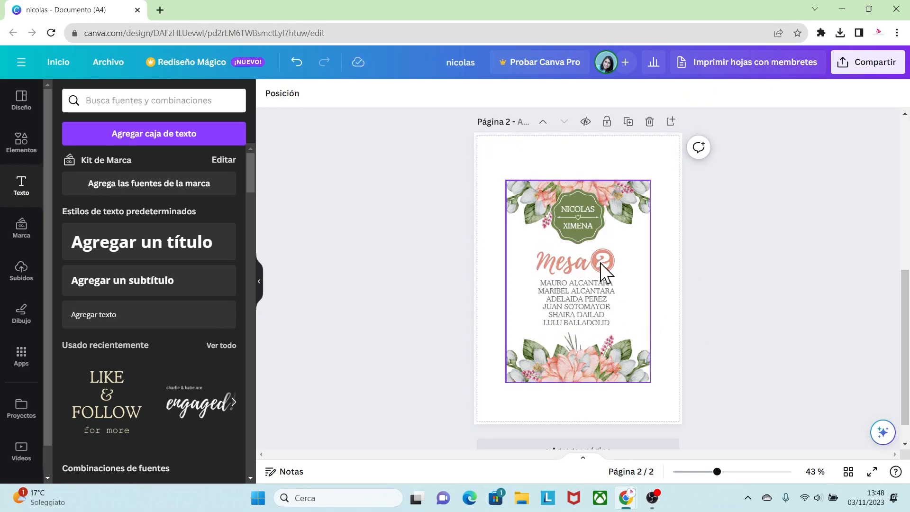
Step: Resize the grouped card on page 2 proportionally to a height of 100 mm
{"action": "left_click", "coordinate": [587, 220]}
{"action": "left_click", "coordinate": [758, 93]}
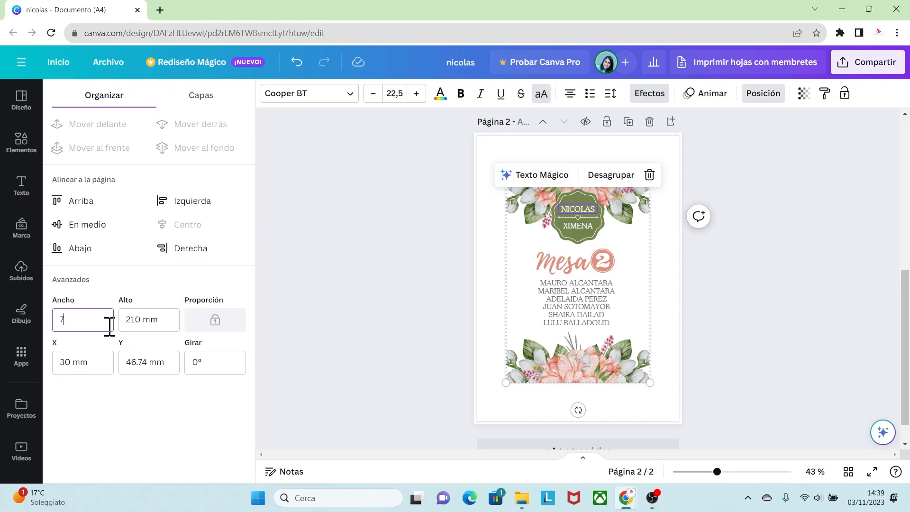
{"action": "left_click", "coordinate": [138, 326]}
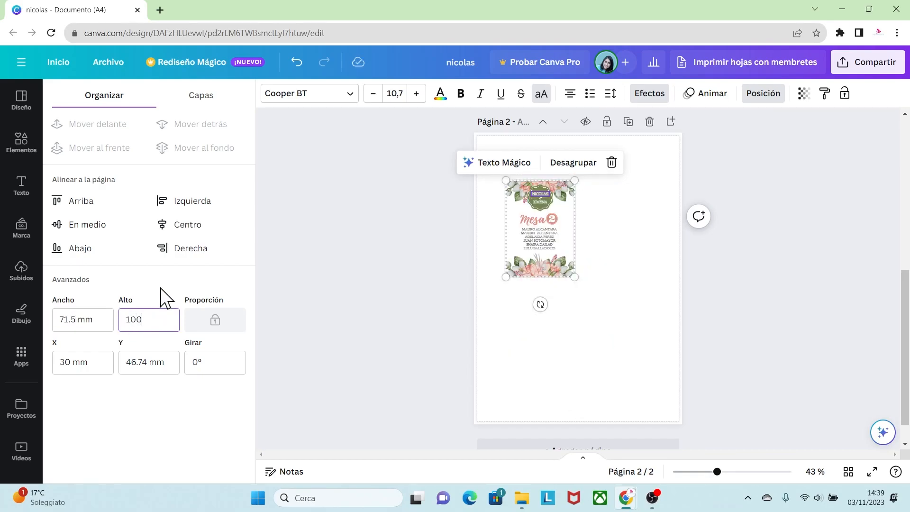
{"action": "left_click", "coordinate": [582, 317]}
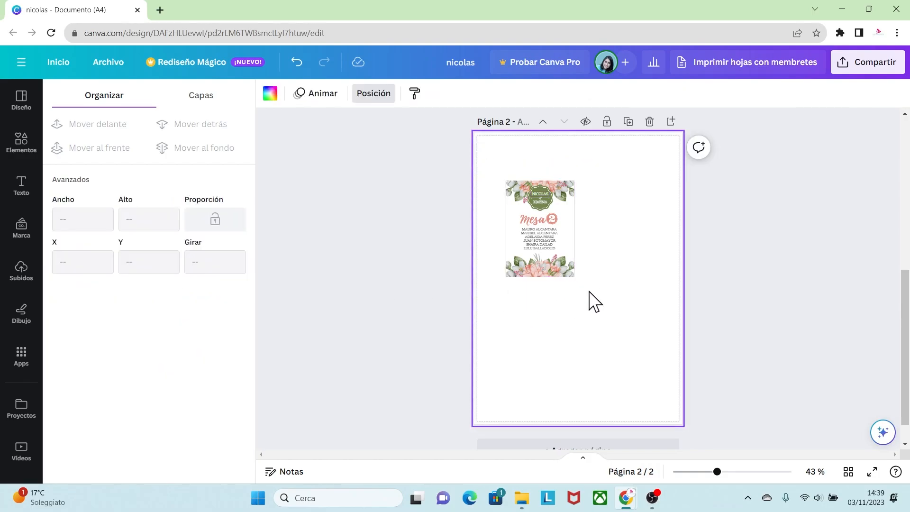
Step: Move the small card on page 2 to about X 18 mm, Y 33 mm and ungroup it
{"action": "left_click_drag", "start_coordinate": [723, 473], "coordinate": [735, 472]}
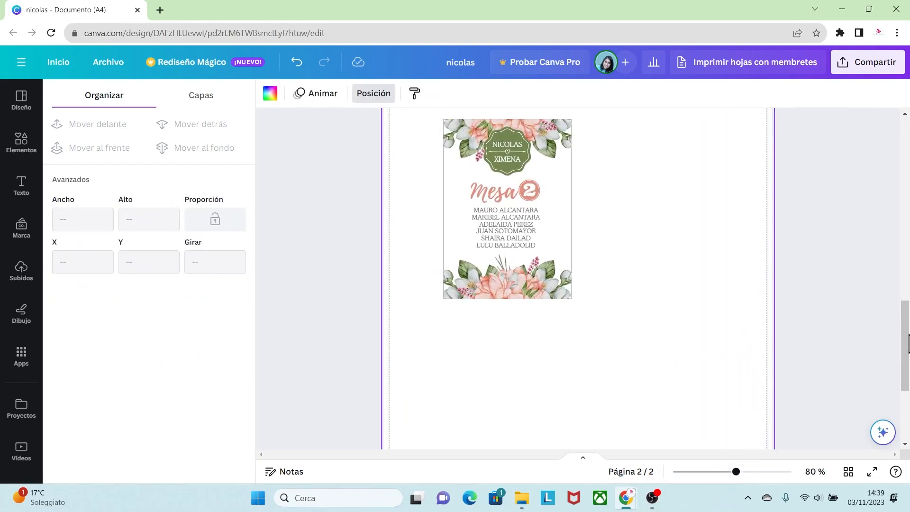
{"action": "left_click_drag", "start_coordinate": [521, 284], "coordinate": [501, 264]}
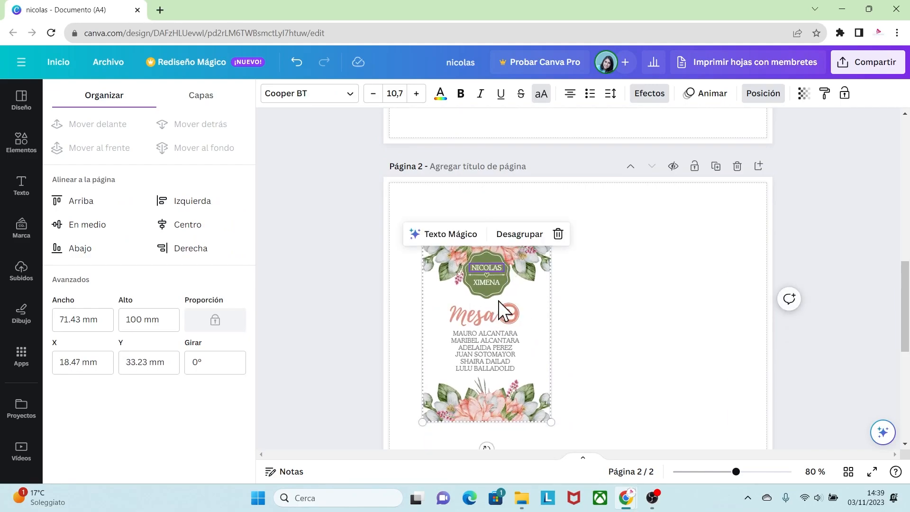
{"action": "left_click", "coordinate": [520, 234]}
{"action": "left_click", "coordinate": [635, 386]}
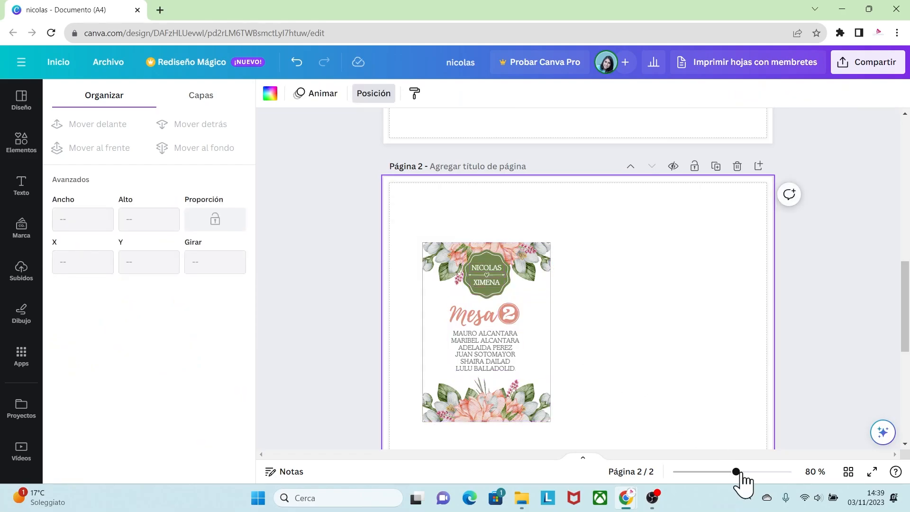
Step: Move the guest-name list off the small card into the empty area near the page's right edge
{"action": "left_click_drag", "start_coordinate": [735, 471], "coordinate": [747, 472]}
{"action": "scroll", "coordinate": [597, 322], "scroll_direction": "down", "scroll_amount": 3}
{"action": "left_click", "coordinate": [474, 288]}
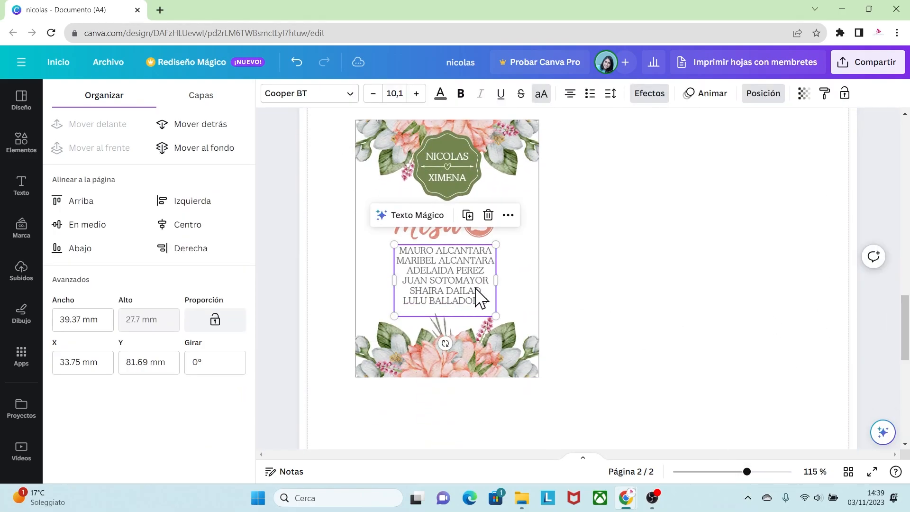
{"action": "left_click_drag", "start_coordinate": [461, 283], "coordinate": [804, 279]}
{"action": "left_click", "coordinate": [682, 318]}
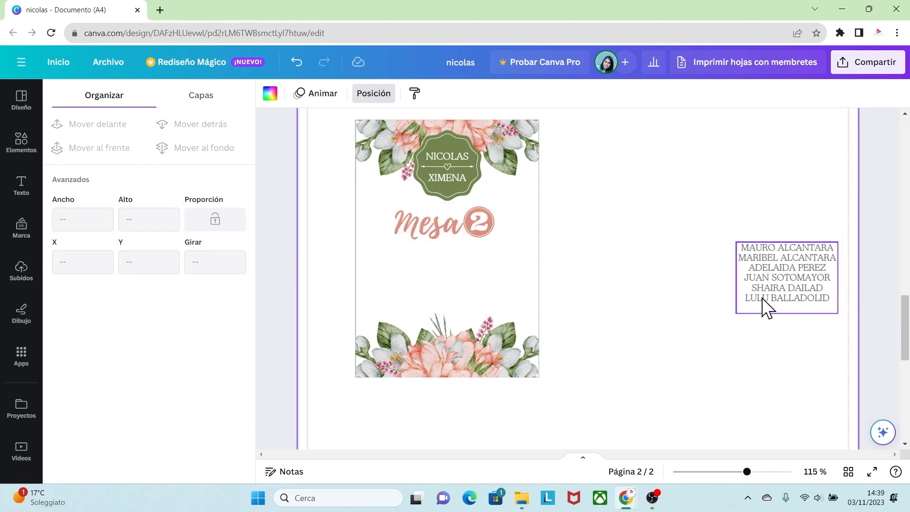
Step: Enlarge the circled number 2, place it centred below "Mesa", and lock the card's background frame
{"action": "left_click", "coordinate": [477, 229]}
{"action": "left_click_drag", "start_coordinate": [486, 225], "coordinate": [450, 277]}
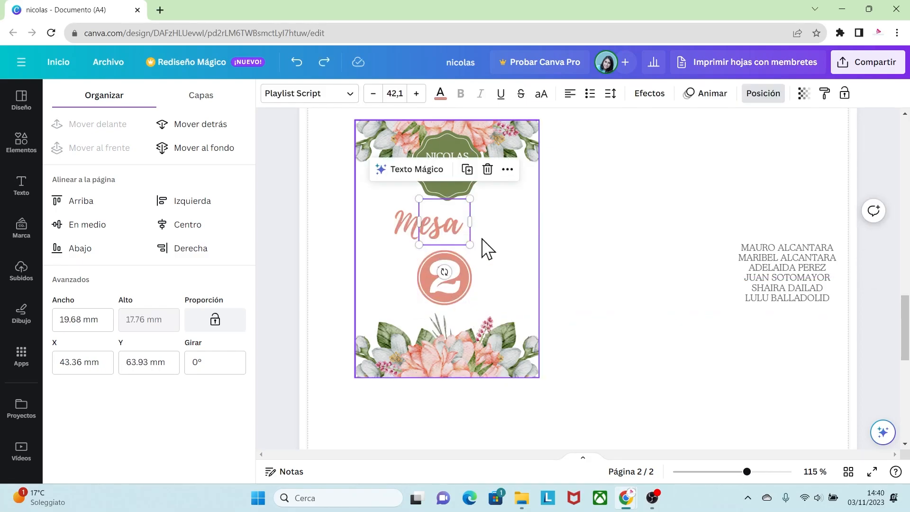
{"action": "left_click", "coordinate": [481, 238]}
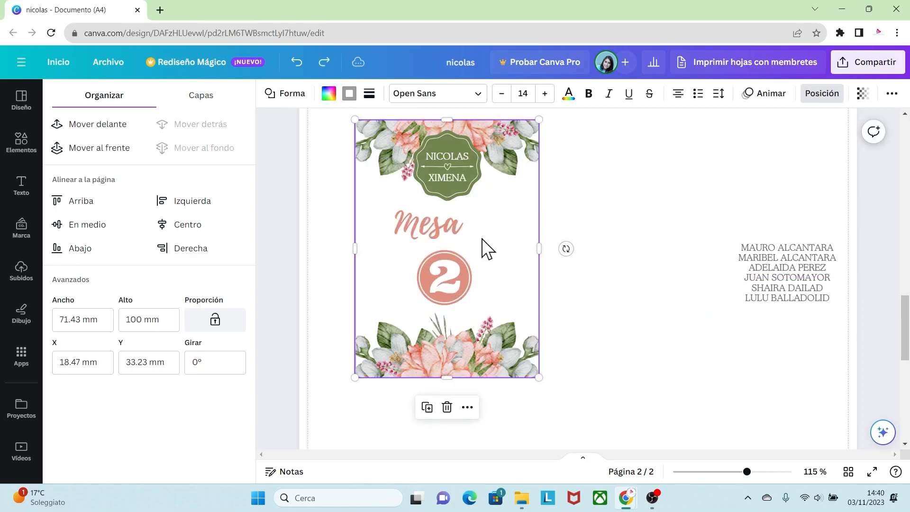
{"action": "right_click", "coordinate": [491, 285]}
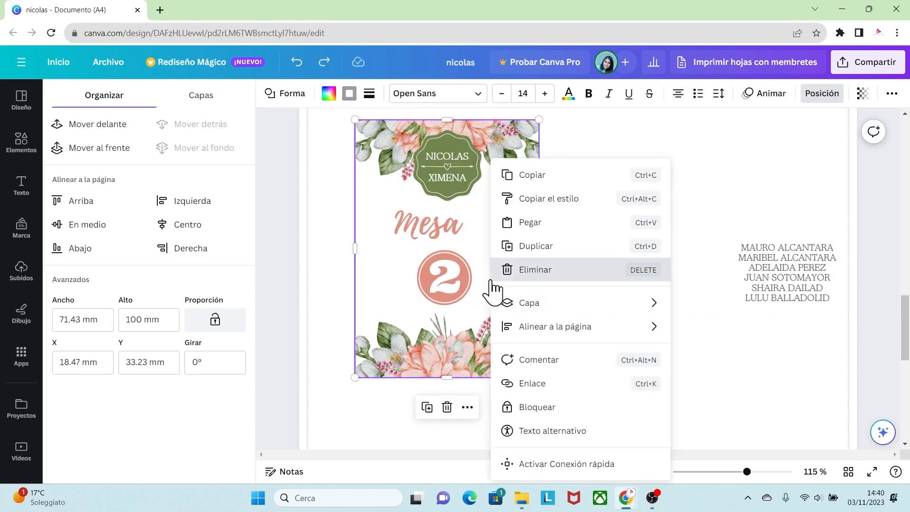
{"action": "left_click", "coordinate": [545, 412]}
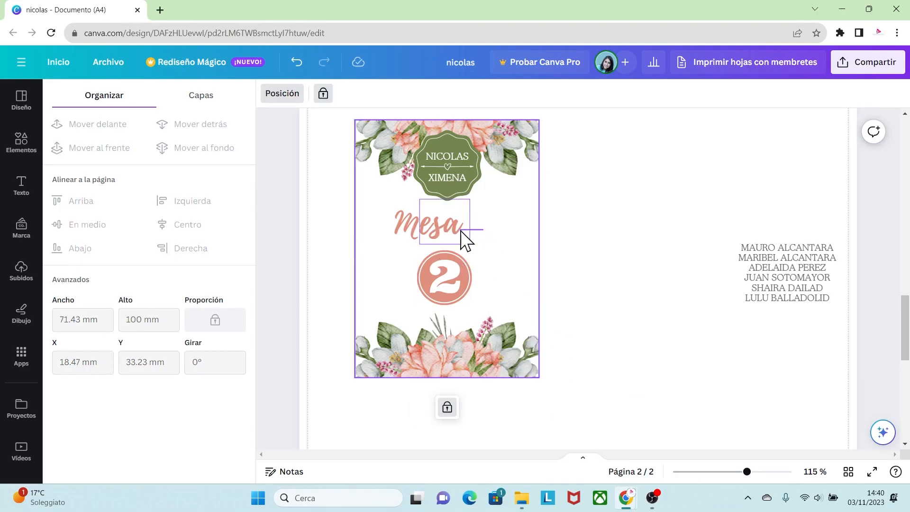
Step: Group the letters of "Mesa" and enlarge the word to about 44 mm wide, centred above the circled number
{"action": "left_click", "coordinate": [407, 226]}
{"action": "left_click", "coordinate": [456, 170]}
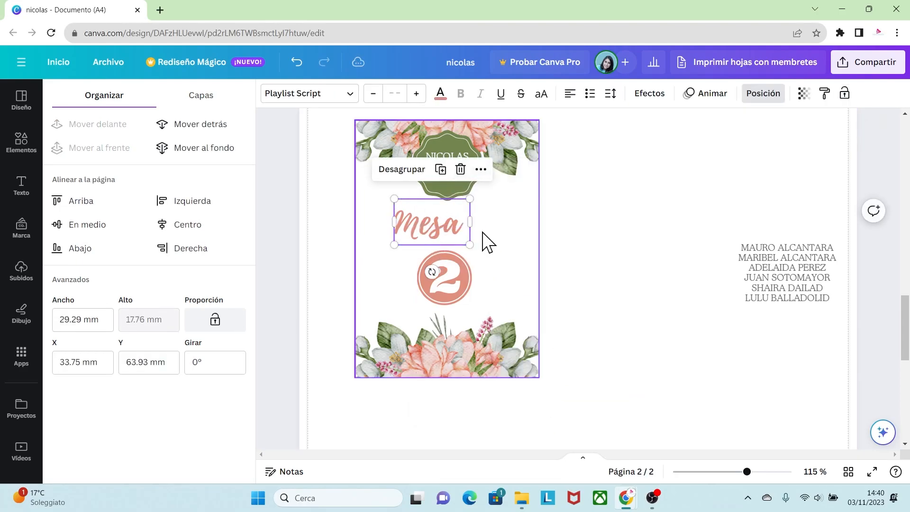
{"action": "mouse_move", "coordinate": [452, 232]}
{"action": "left_mouse_down"}
{"action": "mouse_move", "coordinate": [505, 264]}
{"action": "mouse_move", "coordinate": [468, 229]}
{"action": "left_mouse_up"}
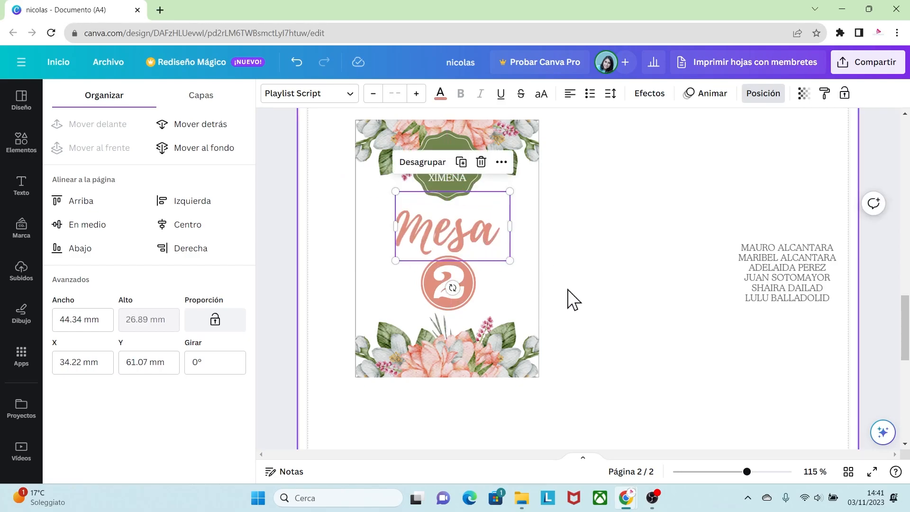
{"action": "left_click", "coordinate": [570, 299]}
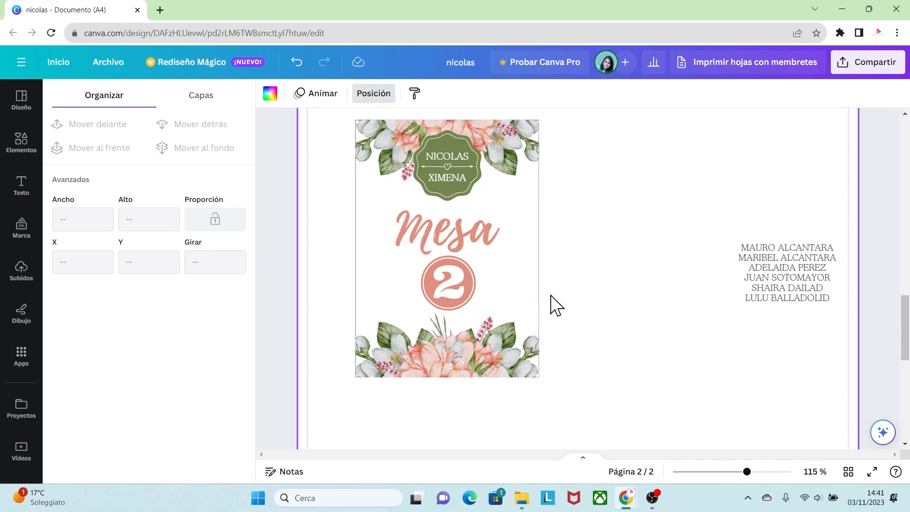
Step: Unlock the background frame of the small "Mesa 2" card
{"action": "left_click", "coordinate": [538, 266]}
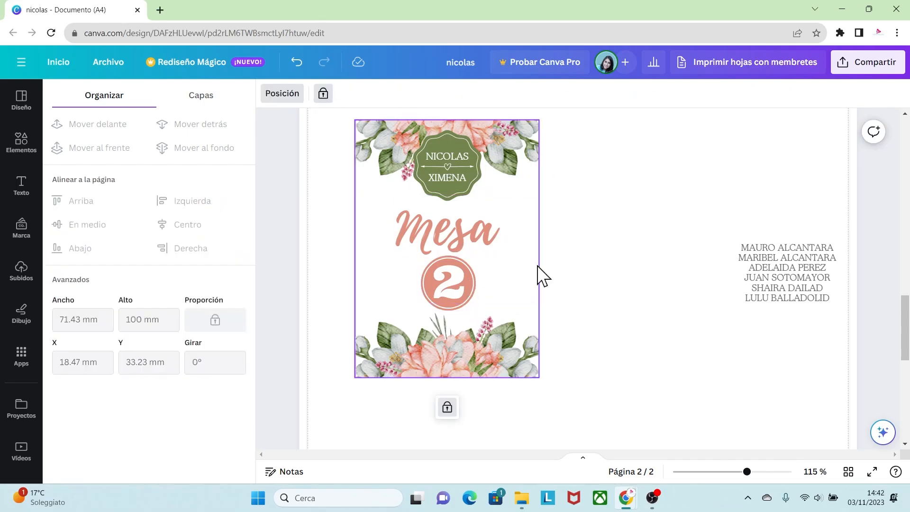
{"action": "left_click", "coordinate": [448, 409]}
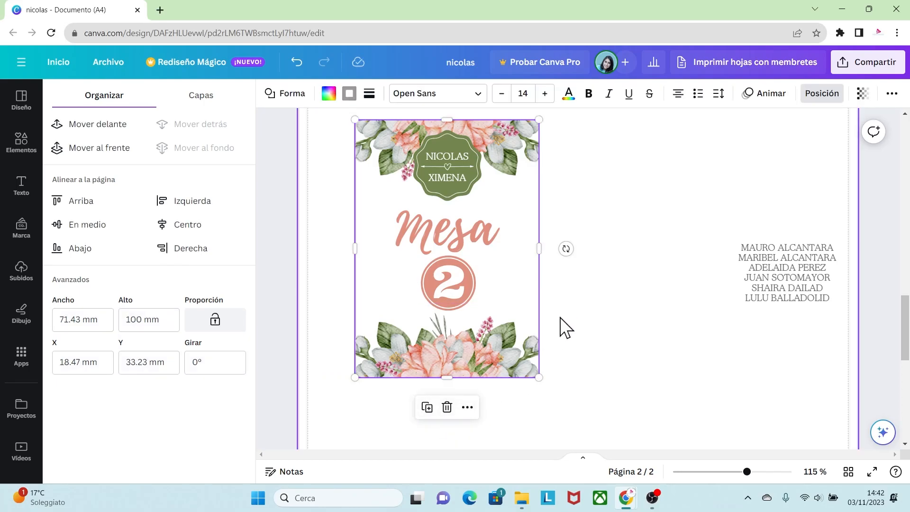
{"action": "left_click", "coordinate": [567, 314]}
Step: Place a copy of the small card's blank frame beside it and resize the copy to 80 × 150 mm
{"action": "left_click", "coordinate": [539, 291]}
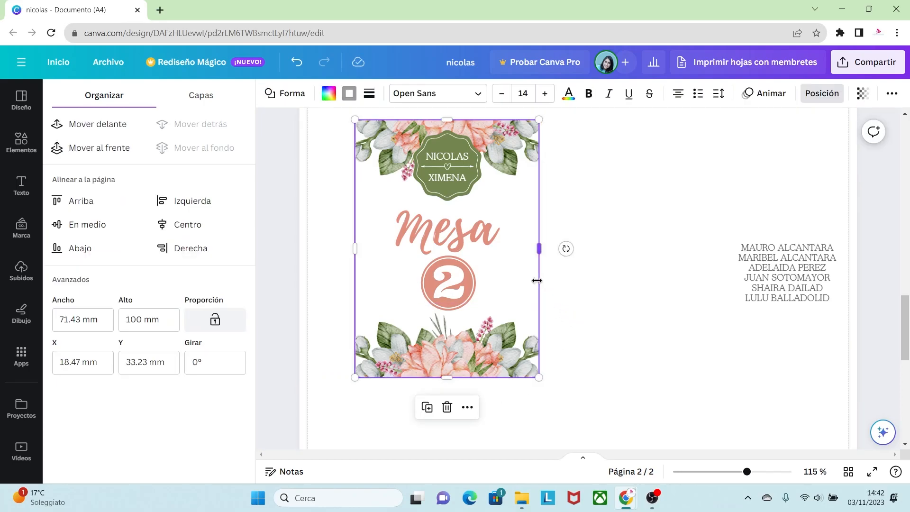
{"action": "left_click_drag", "start_coordinate": [536, 280], "coordinate": [706, 284]}
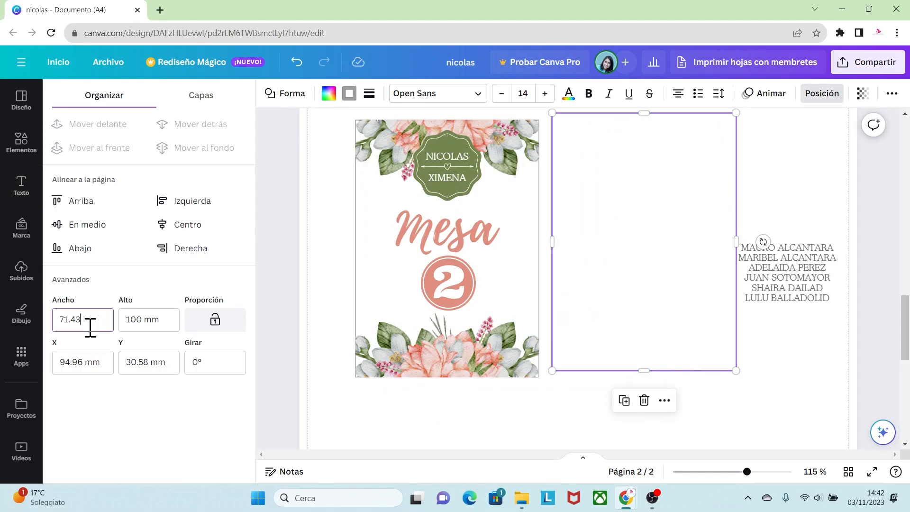
{"action": "left_click", "coordinate": [152, 323]}
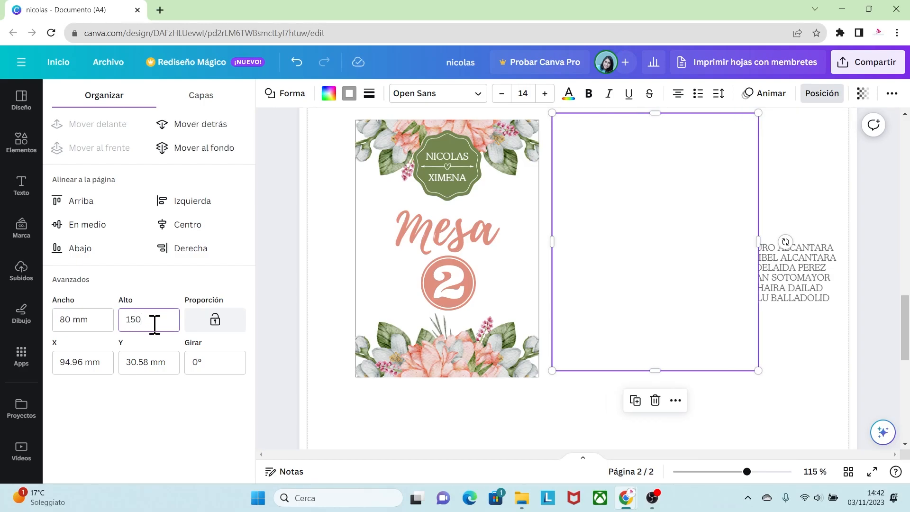
{"action": "key", "text": "Return"}
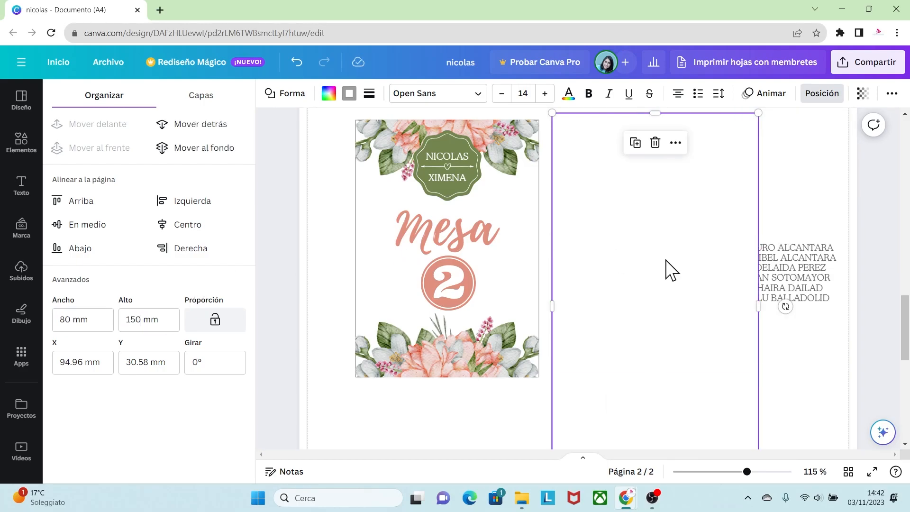
Step: Move the guest-name list below the small card and shift the 80 × 150 mm frame slightly up and away from the card
{"action": "left_click_drag", "start_coordinate": [747, 472], "coordinate": [732, 472]}
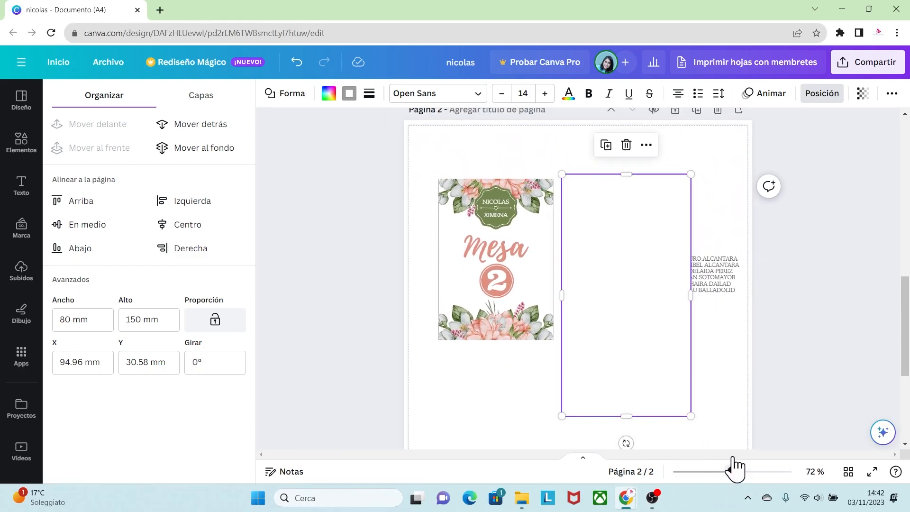
{"action": "left_click", "coordinate": [719, 284]}
{"action": "left_click_drag", "start_coordinate": [718, 285], "coordinate": [522, 368]}
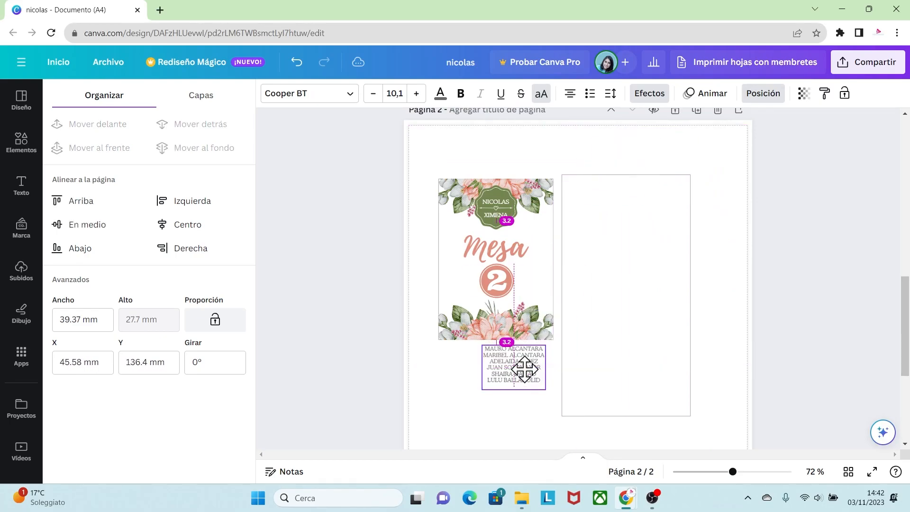
{"action": "left_click_drag", "start_coordinate": [613, 312], "coordinate": [635, 311]}
{"action": "left_click", "coordinate": [795, 392]}
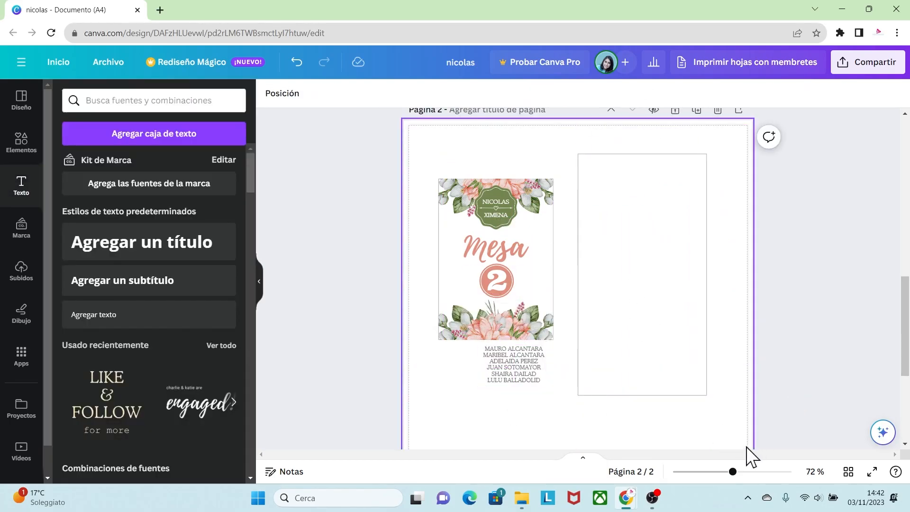
Step: Copy the small card's upper flower border to the top of the 80 × 150 mm frame and enlarge it to the frame's full width
{"action": "left_click", "coordinate": [739, 471]}
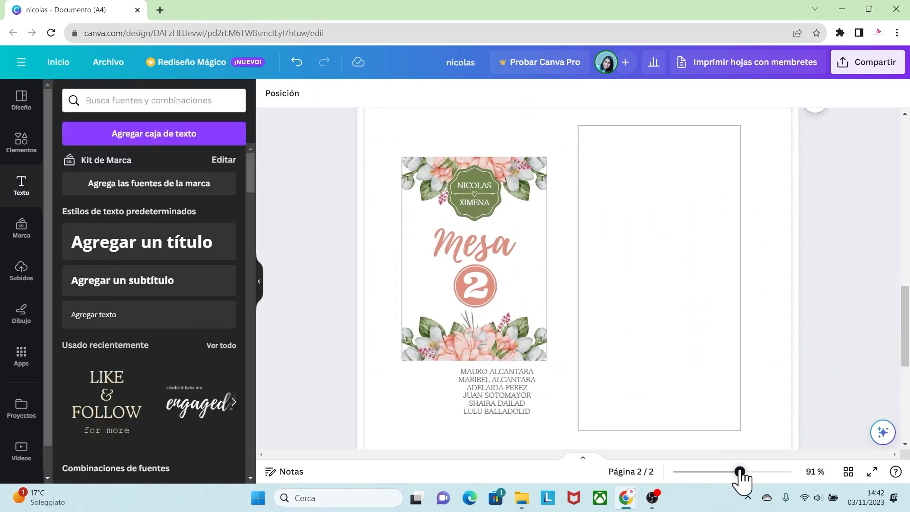
{"action": "left_click", "coordinate": [417, 175]}
{"action": "left_click_drag", "start_coordinate": [416, 174], "coordinate": [674, 163]}
{"action": "left_click_drag", "start_coordinate": [725, 150], "coordinate": [743, 144]}
{"action": "left_click_drag", "start_coordinate": [660, 142], "coordinate": [661, 123]}
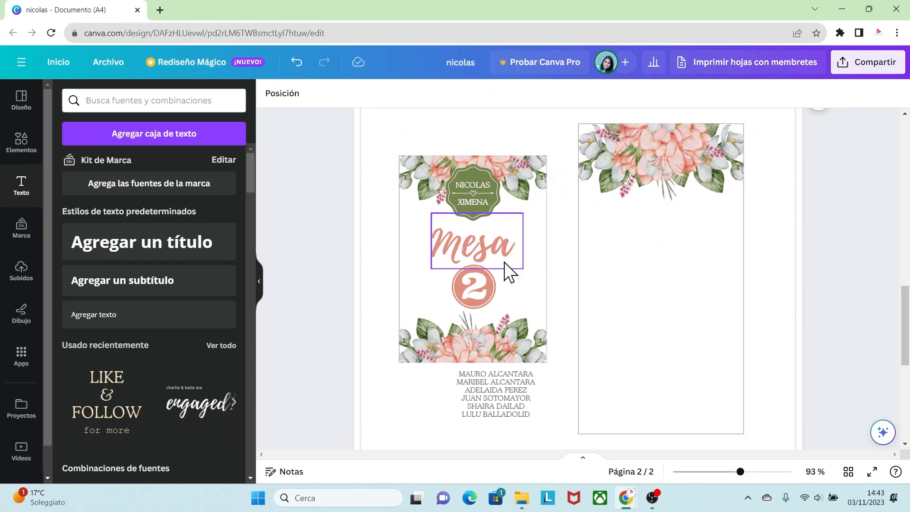
Step: Copy the word "Mesa" below the flowers of the 80 × 150 mm card and change it to read "Menu"
{"action": "left_click", "coordinate": [485, 250]}
{"action": "left_click_drag", "start_coordinate": [485, 249], "coordinate": [670, 222]}
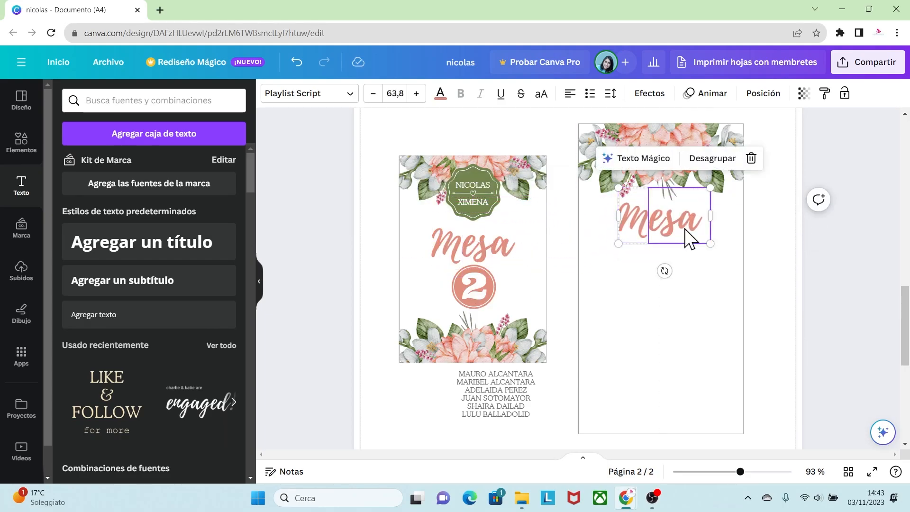
{"action": "double_click", "coordinate": [700, 217]}
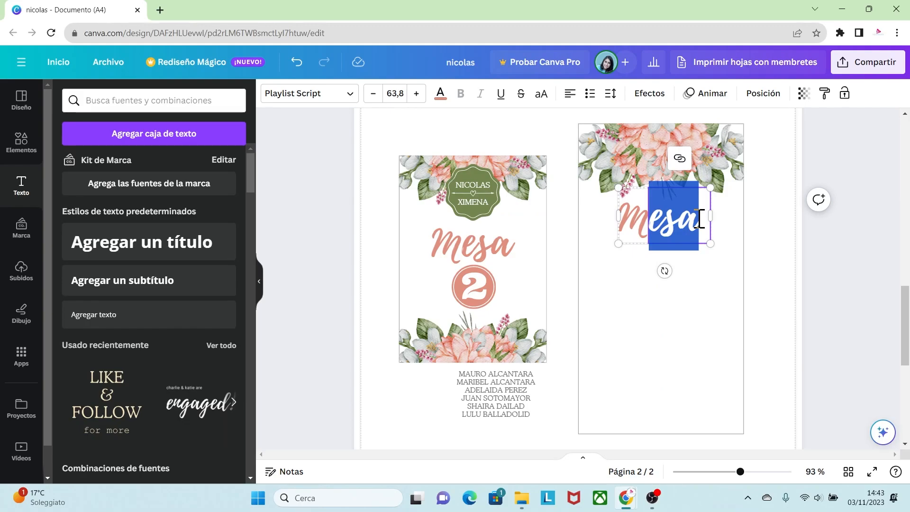
{"action": "key", "text": "BackSpace"}
{"action": "type", "text": "enu"}
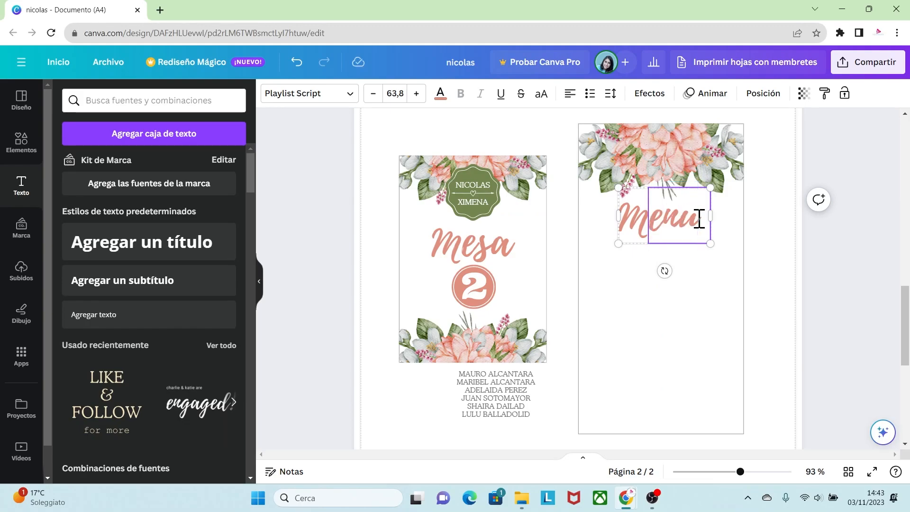
Step: Enlarge the letters "enu" of the "Menu" title slightly, keeping them next to the M
{"action": "left_click", "coordinate": [751, 259]}
{"action": "left_click", "coordinate": [707, 239]}
{"action": "left_click", "coordinate": [711, 164]}
{"action": "left_click", "coordinate": [711, 266]}
{"action": "left_click", "coordinate": [691, 225]}
{"action": "left_click_drag", "start_coordinate": [710, 243], "coordinate": [717, 247]}
{"action": "left_click", "coordinate": [754, 256]}
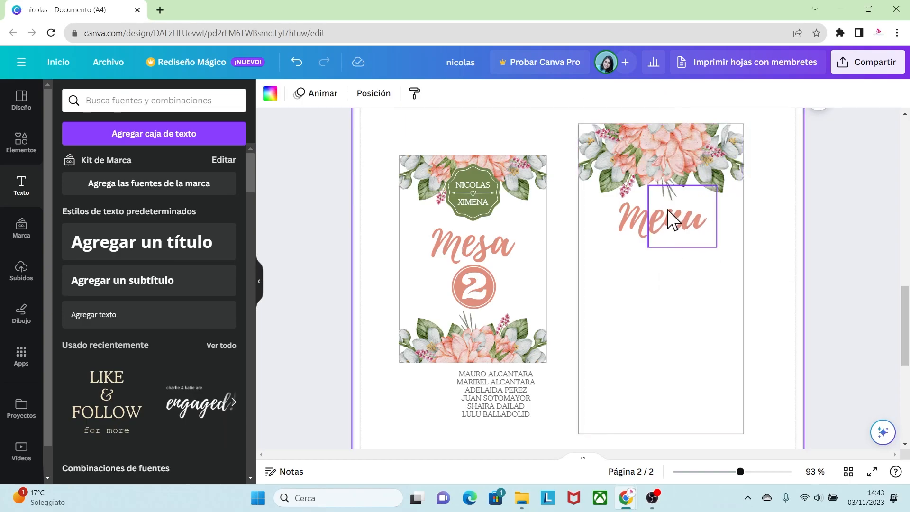
Step: Duplicate the menu card's flower border, flip the copy vertically, and fit it cropped along the card's bottom edge
{"action": "left_click", "coordinate": [668, 161]}
{"action": "key", "text": "ctrl+d"}
{"action": "left_click_drag", "start_coordinate": [667, 161], "coordinate": [665, 343]}
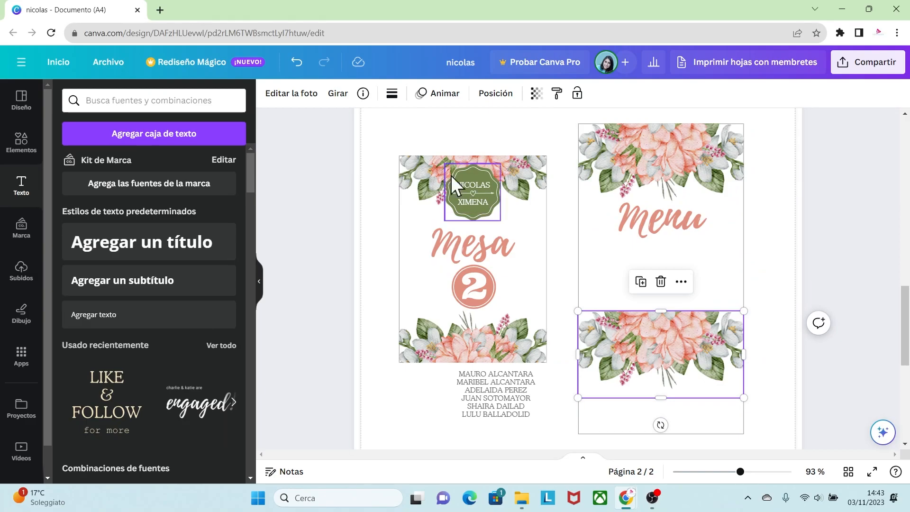
{"action": "left_click", "coordinate": [338, 92]}
{"action": "left_click", "coordinate": [353, 150]}
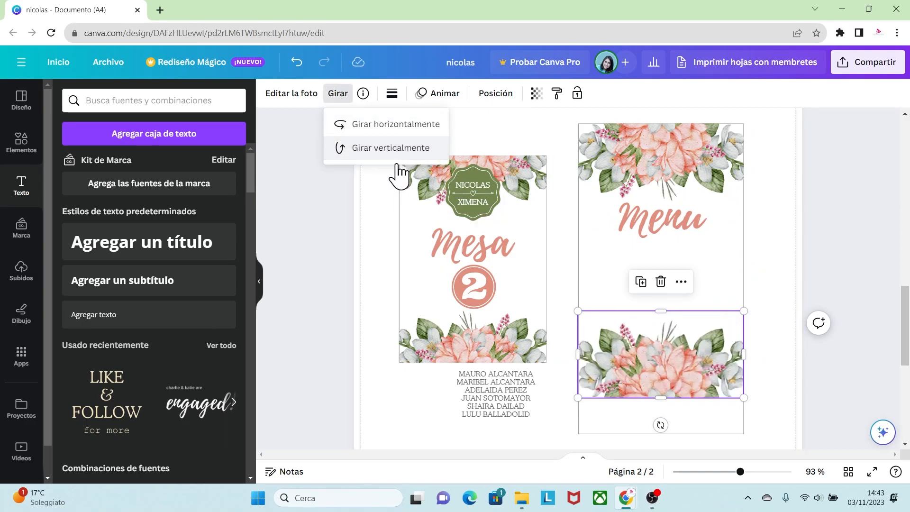
{"action": "left_click_drag", "start_coordinate": [659, 399], "coordinate": [698, 427]}
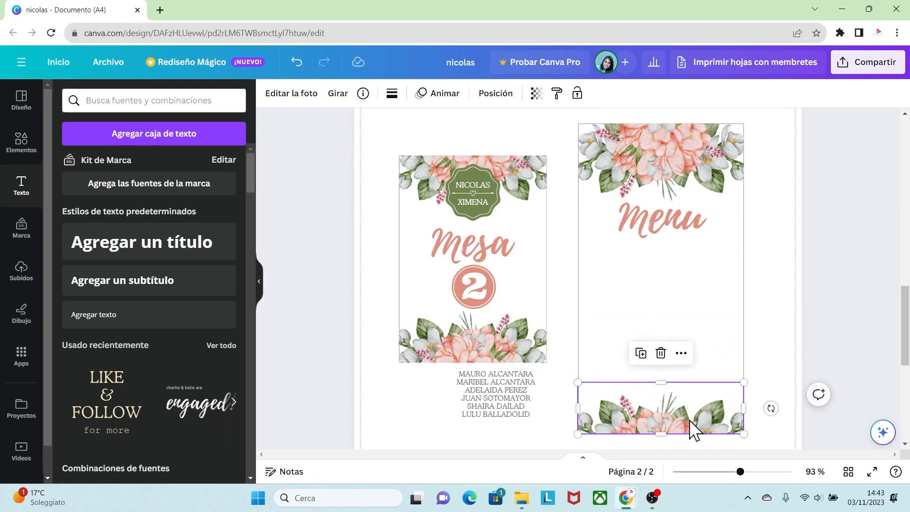
Step: Make the bottom flower border of the menu card semi-transparent
{"action": "left_click", "coordinate": [537, 94]}
{"action": "left_click_drag", "start_coordinate": [514, 142], "coordinate": [469, 140]}
{"action": "left_click", "coordinate": [757, 293]}
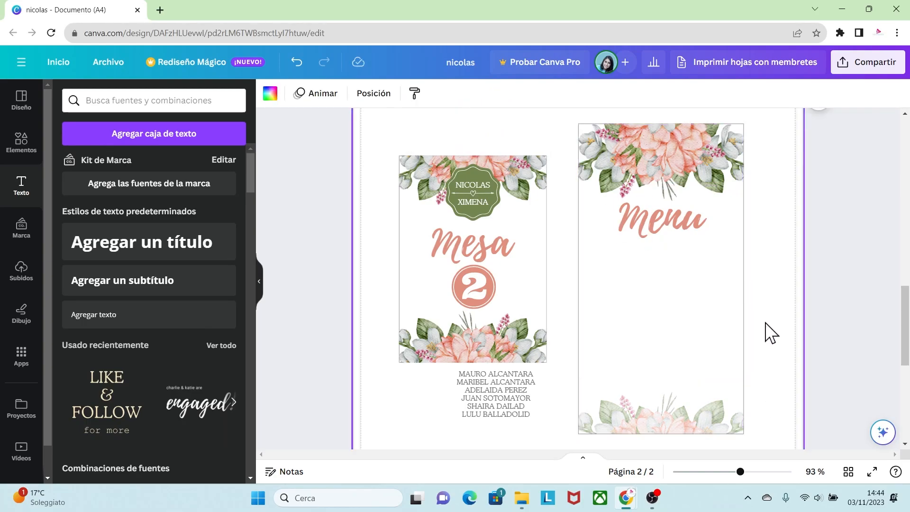
Step: Place a copy of the guest-name list below the "Menu" title and delete the list under the small card
{"action": "left_click_drag", "start_coordinate": [488, 394], "coordinate": [663, 284]}
{"action": "key", "text": "ctrl+d"}
{"action": "left_click", "coordinate": [536, 390]}
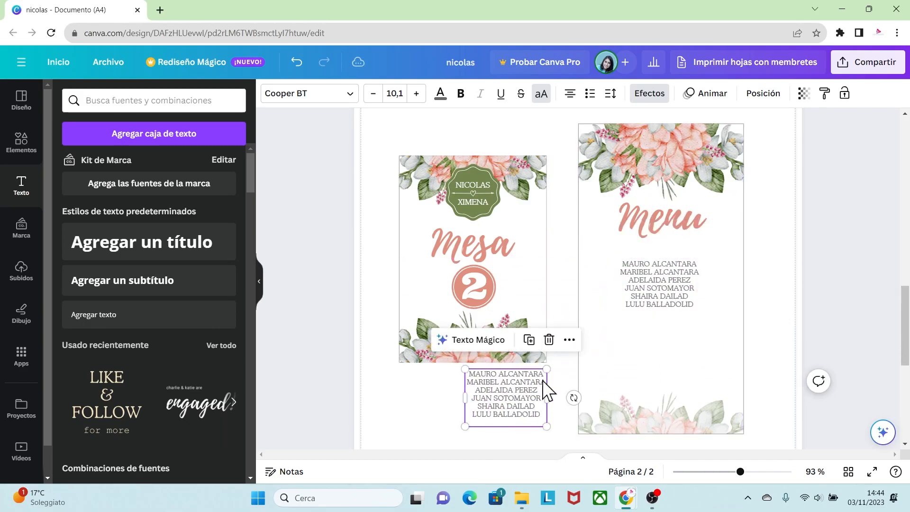
{"action": "left_click", "coordinate": [549, 340]}
Step: Replace the guest names on the menu card with the heading "ENTRANTES"
{"action": "left_click_drag", "start_coordinate": [740, 471], "coordinate": [746, 471]}
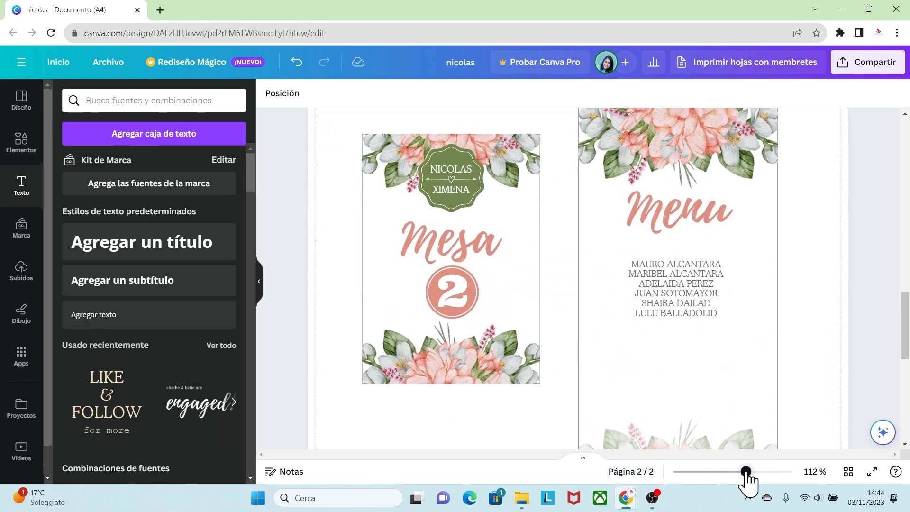
{"action": "left_click", "coordinate": [700, 311]}
{"action": "double_click", "coordinate": [719, 312]}
{"action": "key", "text": "Delete"}
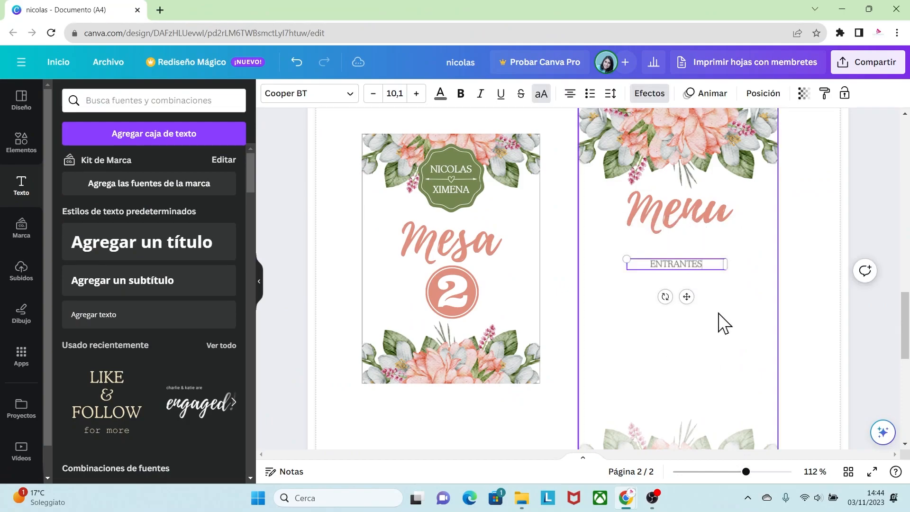
Step: Make the "ENTRANTES" heading bold, move it closer to the "Menu" title, and increase its font size by three increments
{"action": "double_click", "coordinate": [707, 266]}
{"action": "left_click", "coordinate": [461, 94]}
{"action": "left_click", "coordinate": [712, 291]}
{"action": "left_click_drag", "start_coordinate": [687, 266], "coordinate": [686, 253]}
{"action": "left_click", "coordinate": [417, 94]}
{"action": "left_click", "coordinate": [416, 94]}
{"action": "left_click", "coordinate": [416, 94]}
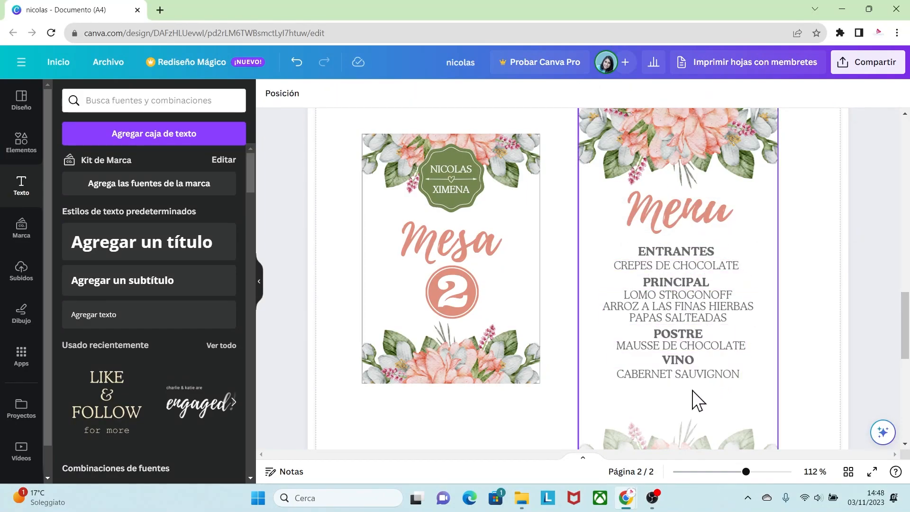
Step: Group the "Mesa 2" card's frame with its two flower borders and lock the group
{"action": "left_click", "coordinate": [555, 388]}
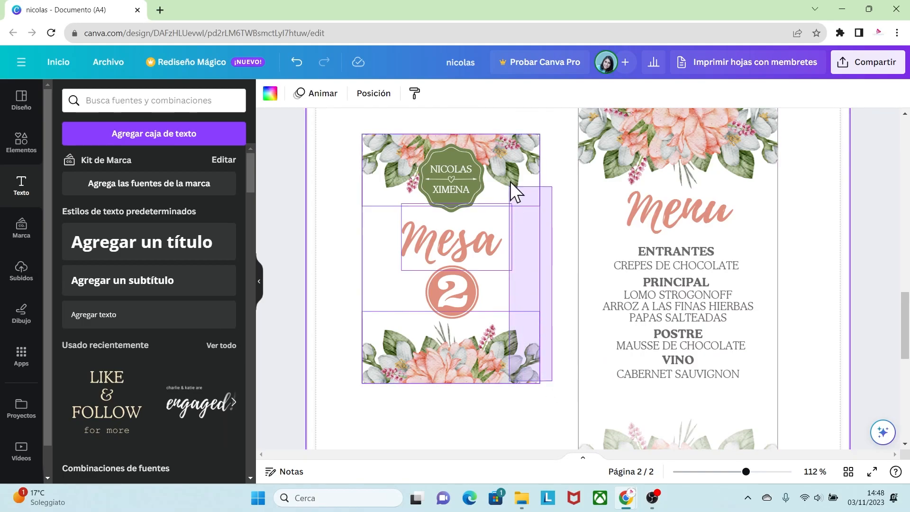
{"action": "left_click_drag", "start_coordinate": [515, 135], "coordinate": [529, 141]}
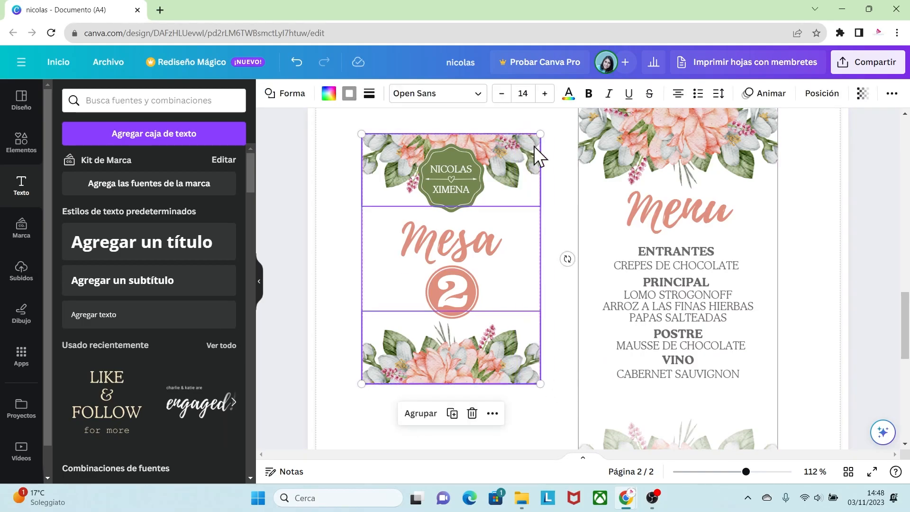
{"action": "left_click", "coordinate": [420, 414]}
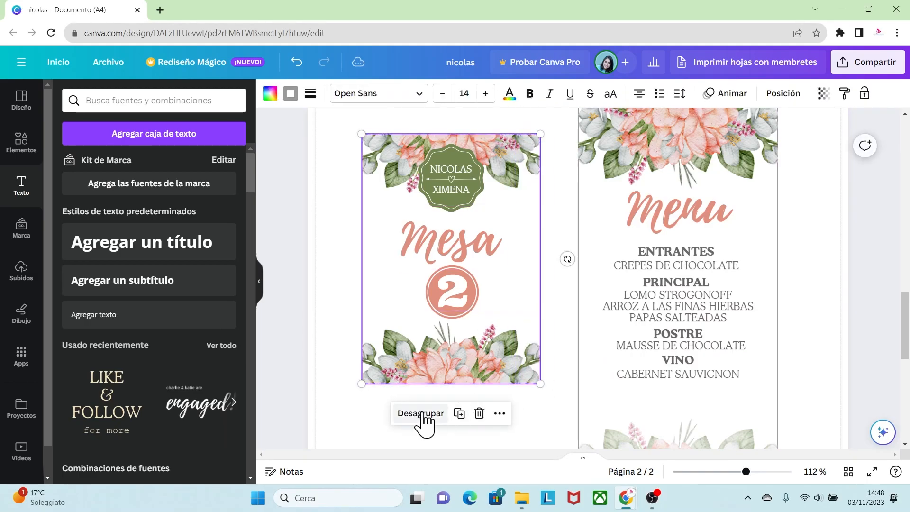
{"action": "right_click", "coordinate": [517, 164]}
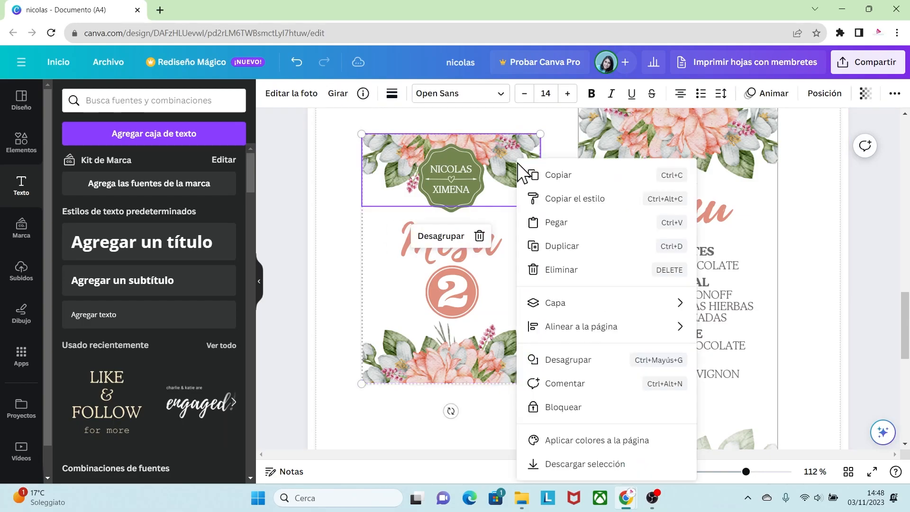
{"action": "left_click", "coordinate": [545, 408]}
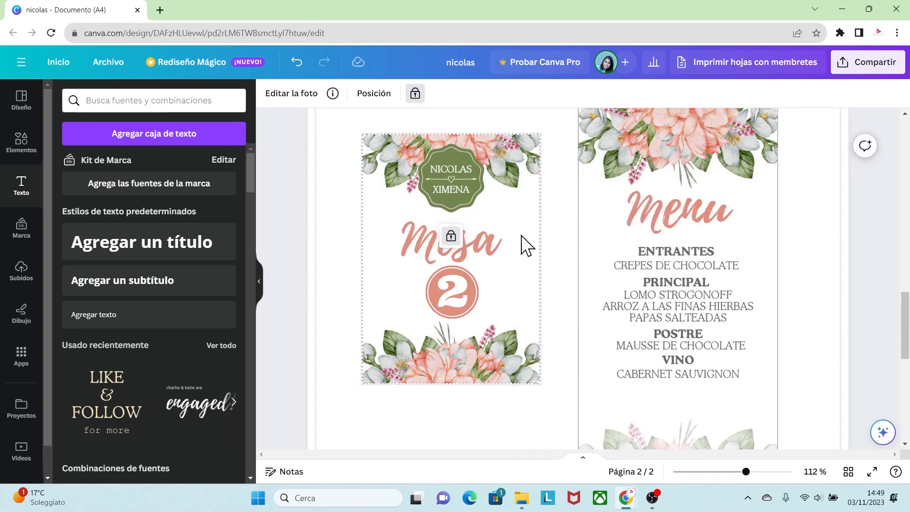
Step: Copy the green badge with the couple's names onto the menu card, centred below the menu text over the bottom flowers
{"action": "left_click", "coordinate": [419, 199]}
{"action": "left_click", "coordinate": [463, 242]}
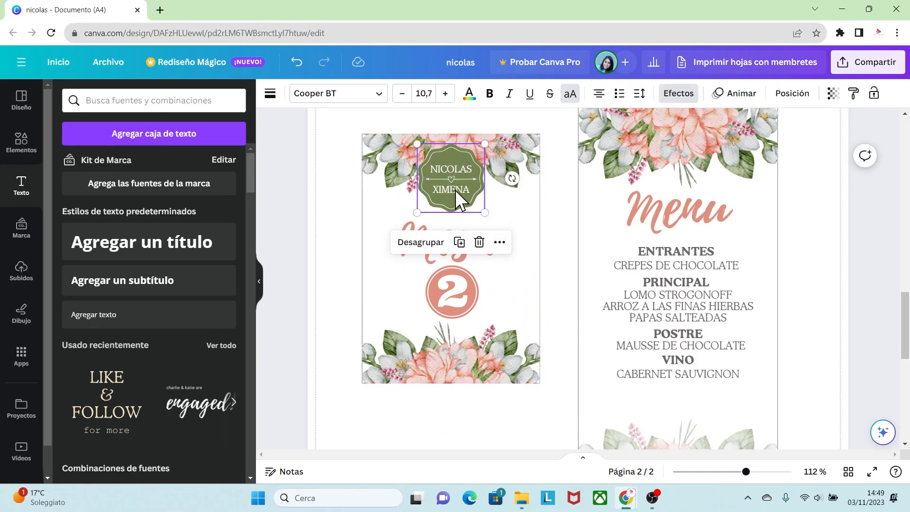
{"action": "left_click_drag", "start_coordinate": [455, 190], "coordinate": [678, 413]}
{"action": "scroll", "coordinate": [676, 361], "scroll_direction": "down", "scroll_amount": 2}
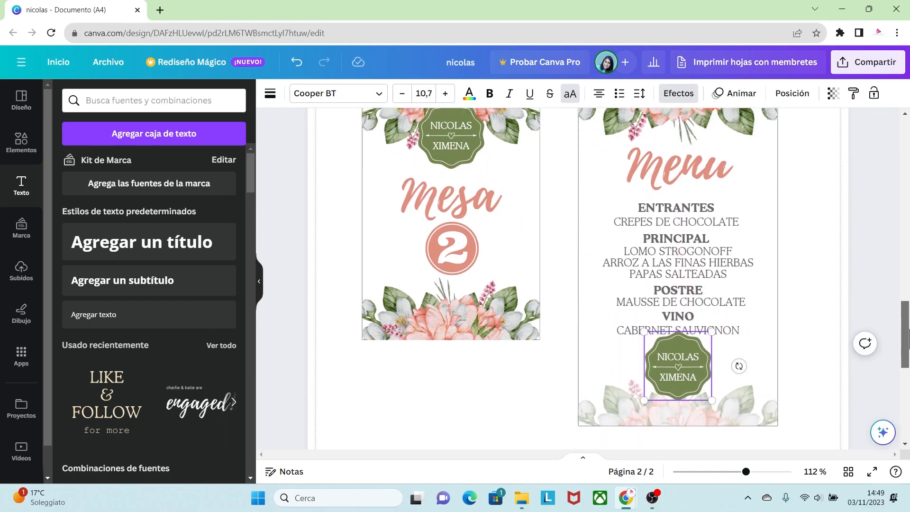
{"action": "left_click_drag", "start_coordinate": [676, 318], "coordinate": [681, 331]}
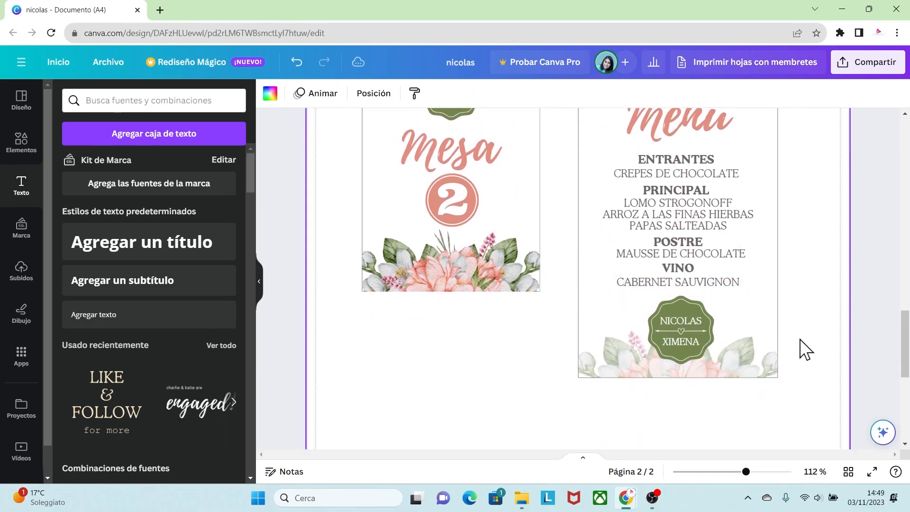
{"action": "left_click_drag", "start_coordinate": [746, 472], "coordinate": [728, 472]}
{"action": "left_click", "coordinate": [635, 312]}
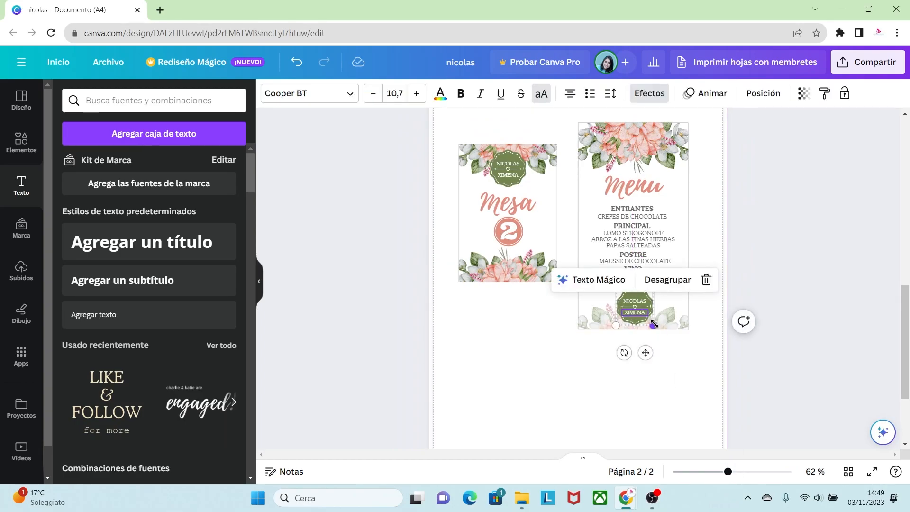
{"action": "left_click", "coordinate": [753, 352]}
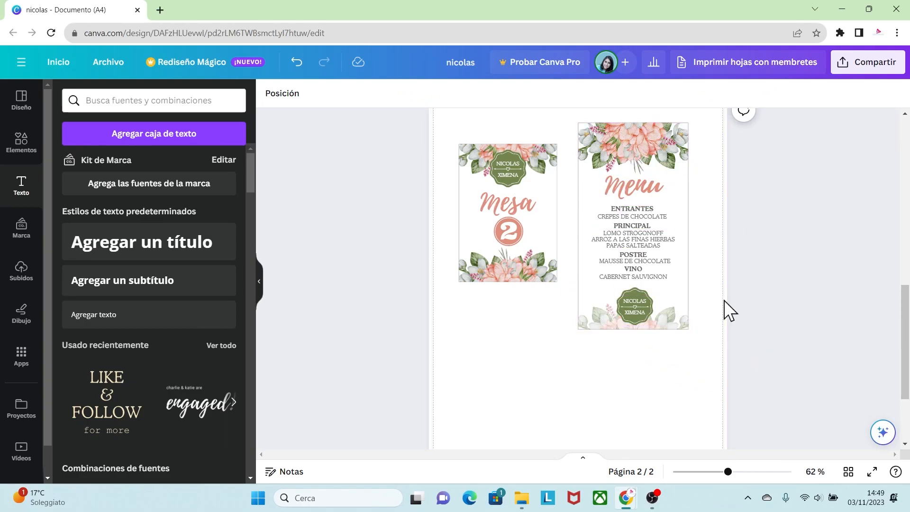
Step: Unlock the "Mesa 2" card's grouped frame and flowers and place a copy of the group below the card
{"action": "left_click", "coordinate": [536, 278]}
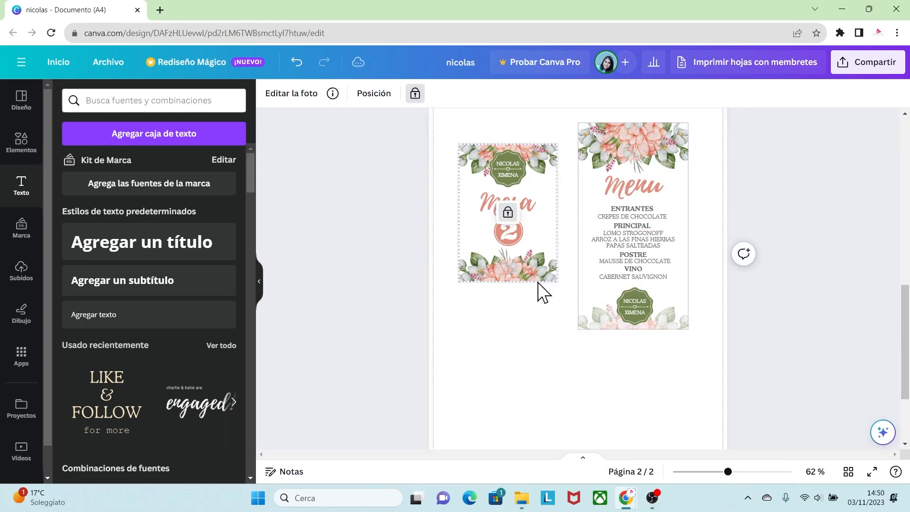
{"action": "left_click", "coordinate": [537, 264]}
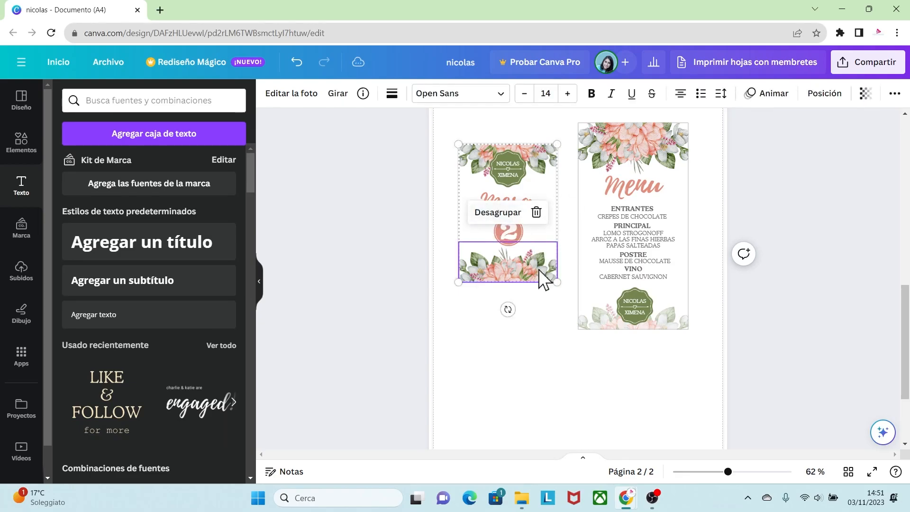
{"action": "left_click", "coordinate": [561, 311]}
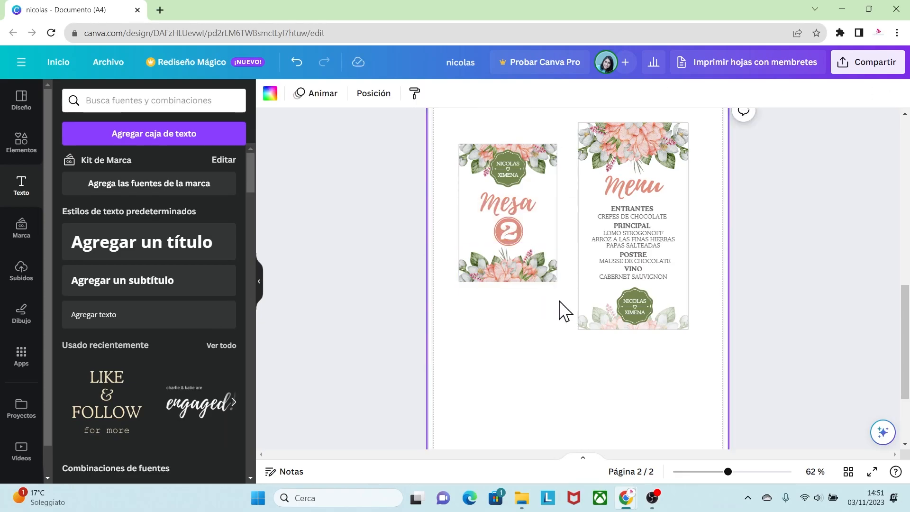
{"action": "left_click", "coordinate": [545, 138]}
{"action": "left_click", "coordinate": [543, 273]}
{"action": "left_click_drag", "start_coordinate": [520, 218], "coordinate": [522, 374]}
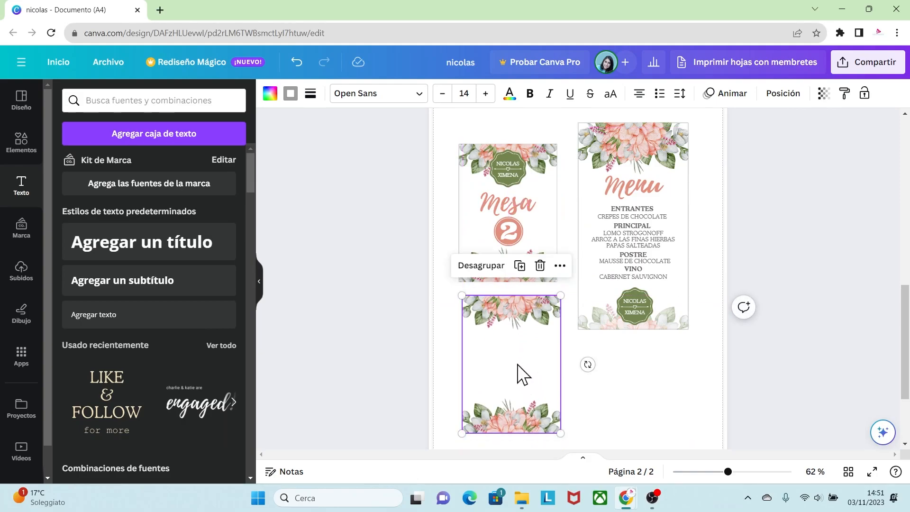
Step: Resize the copied flower frame below the "Mesa 2" card, entering a width of 64 mm and a height of 90 mm
{"action": "left_click", "coordinate": [782, 94]}
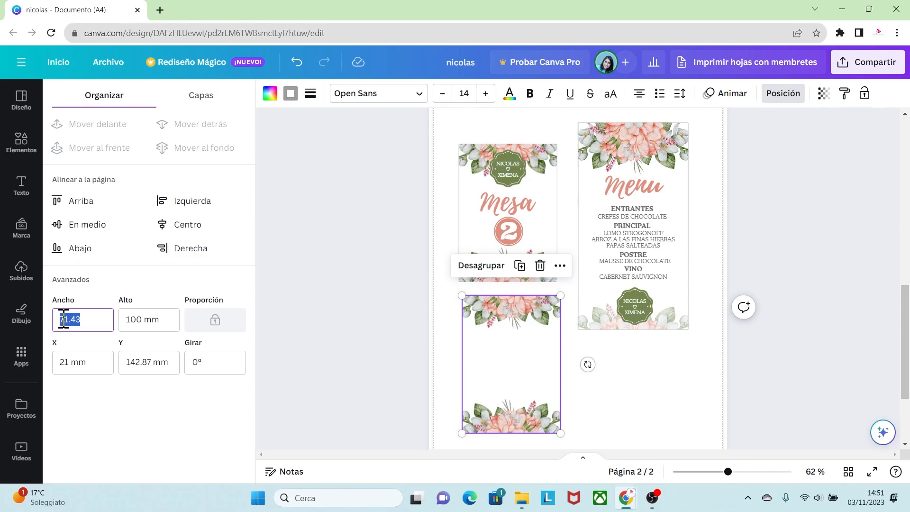
{"action": "left_click", "coordinate": [91, 325]}
{"action": "type", "text": "64"}
{"action": "left_click", "coordinate": [161, 321]}
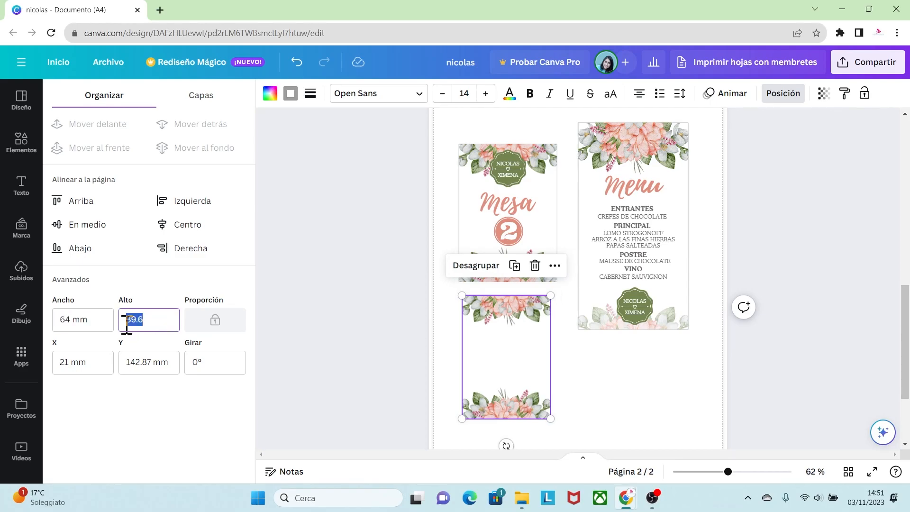
{"action": "type", "text": "90"}
{"action": "key", "text": "Return"}
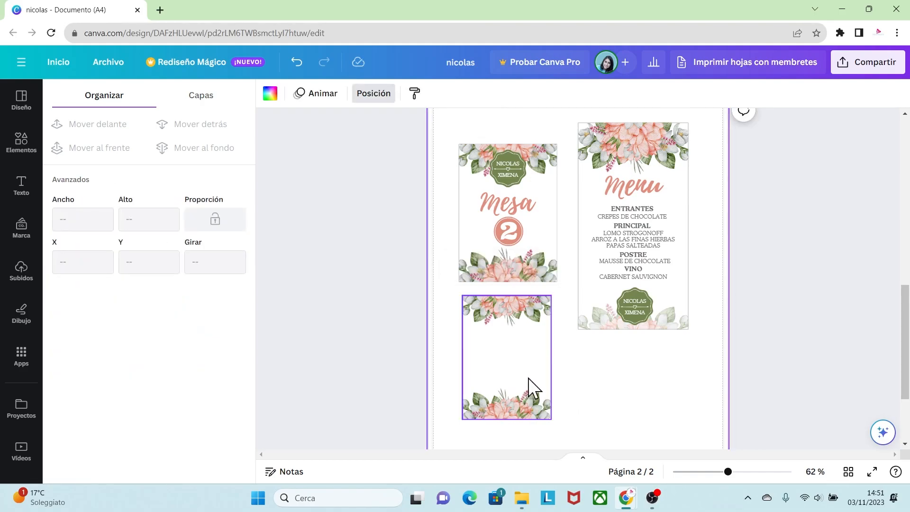
Step: Rotate the resized flower frame by 90° into landscape orientation, keeping it below the "Mesa 2" card
{"action": "left_click", "coordinate": [533, 365]}
{"action": "left_click_drag", "start_coordinate": [506, 446], "coordinate": [467, 343]}
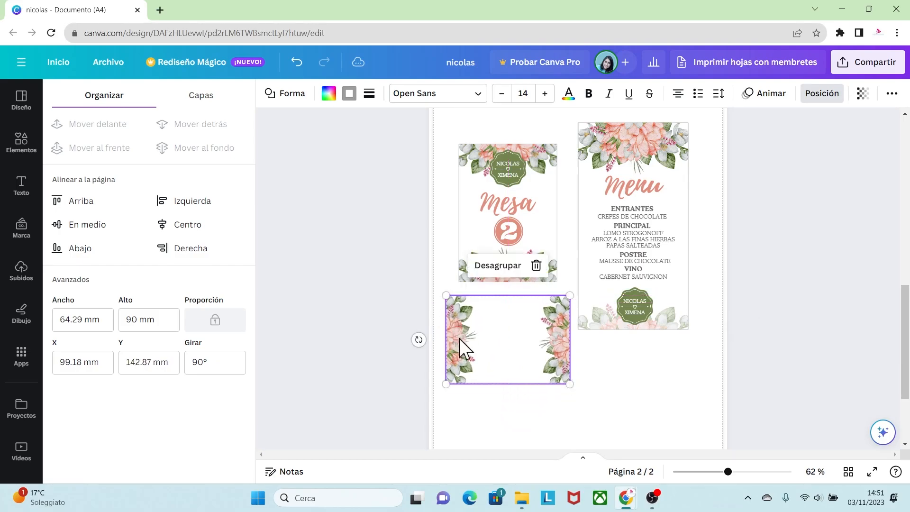
{"action": "key", "text": "Escape"}
Step: Copy the menu card's green names badge onto the landscape card, slightly smaller and centred near its upper edge
{"action": "left_click_drag", "start_coordinate": [728, 471], "coordinate": [747, 471]}
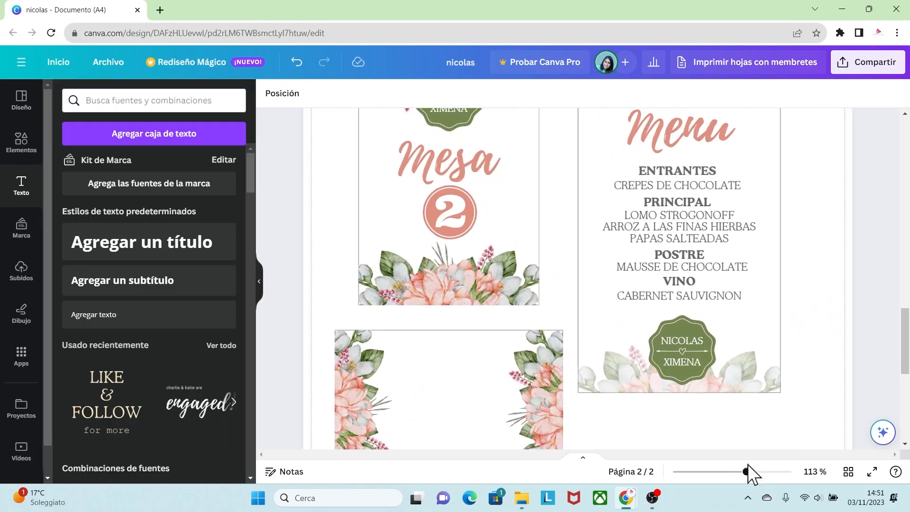
{"action": "scroll", "coordinate": [907, 363], "scroll_direction": "down", "scroll_amount": 1}
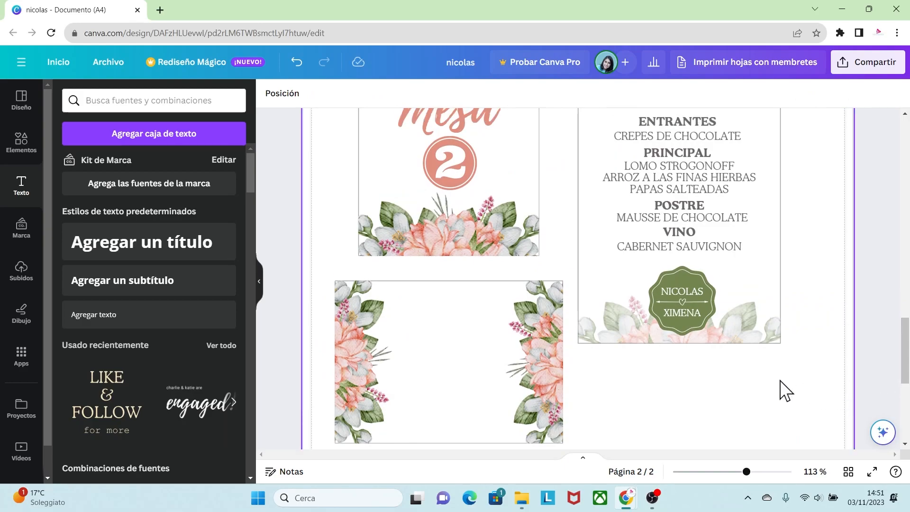
{"action": "left_click", "coordinate": [694, 300]}
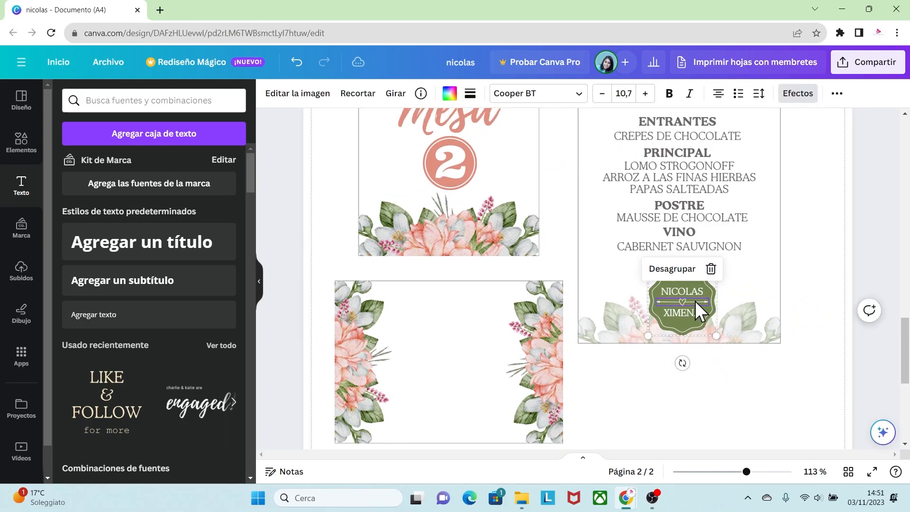
{"action": "left_click_drag", "start_coordinate": [693, 322], "coordinate": [438, 322]}
{"action": "left_click", "coordinate": [507, 284]}
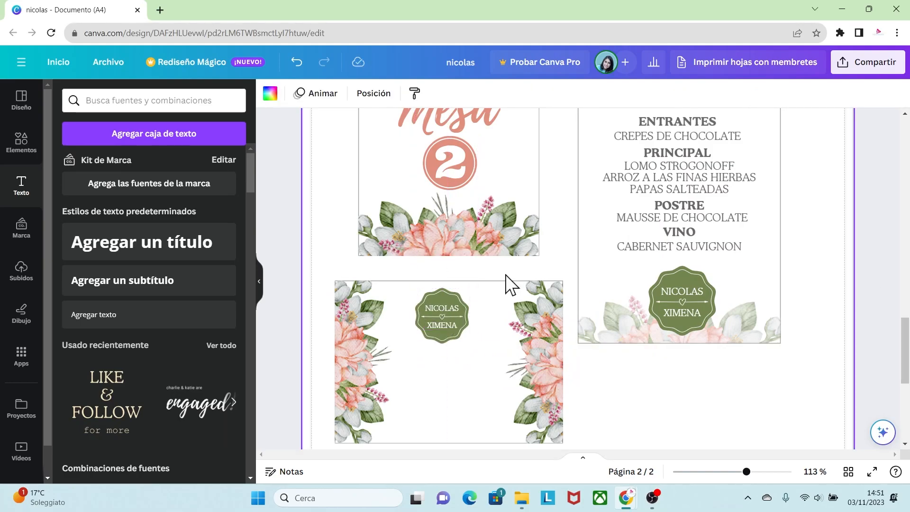
Step: Duplicate the "Mesa" title and place the copy below the badge on the landscape card
{"action": "left_click", "coordinate": [461, 124]}
{"action": "key", "text": "ctrl+d"}
{"action": "left_click_drag", "start_coordinate": [480, 126], "coordinate": [476, 371]}
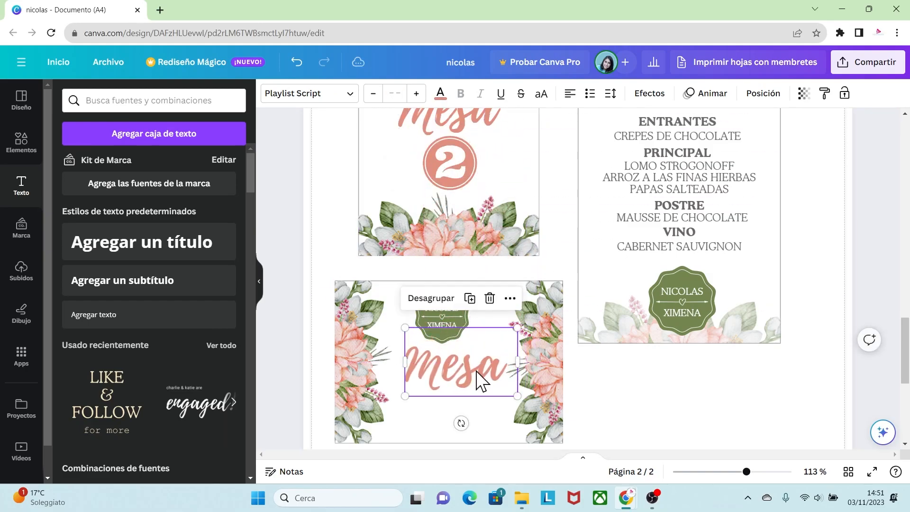
Step: Ungroup the copied title, delete its "M", rewrite the remaining text as "Gracias" at size 37.1, and centre it below the badge
{"action": "left_click", "coordinate": [432, 303]}
{"action": "left_click", "coordinate": [420, 371]}
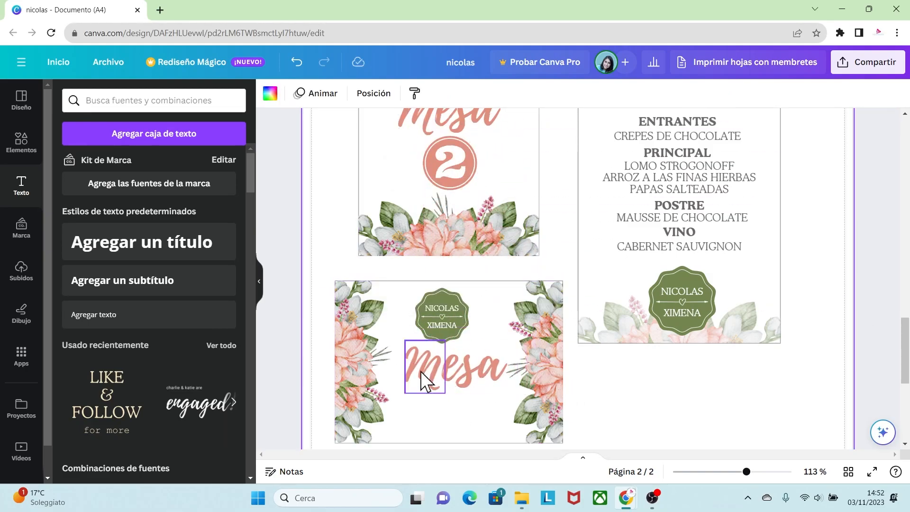
{"action": "left_click", "coordinate": [468, 311]}
{"action": "left_click", "coordinate": [493, 357]}
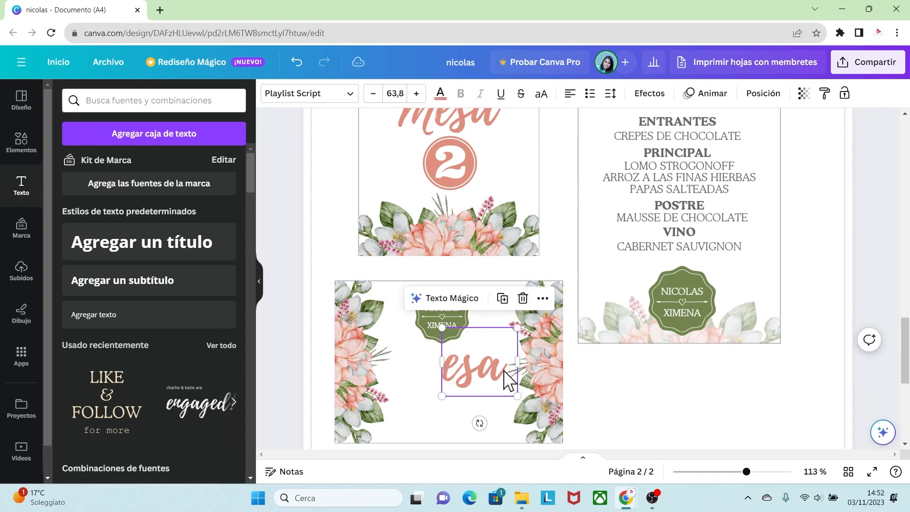
{"action": "double_click", "coordinate": [506, 372]}
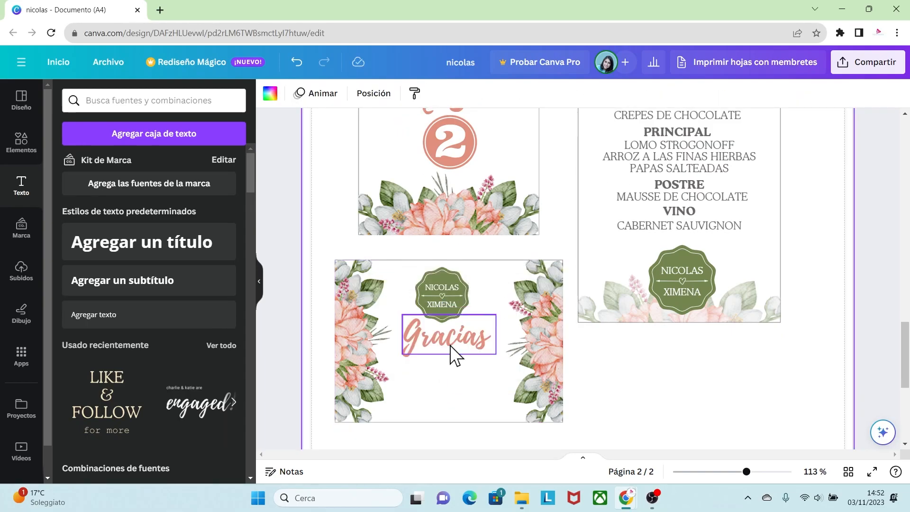
{"action": "left_click", "coordinate": [452, 348]}
{"action": "left_click_drag", "start_coordinate": [455, 342], "coordinate": [471, 333]}
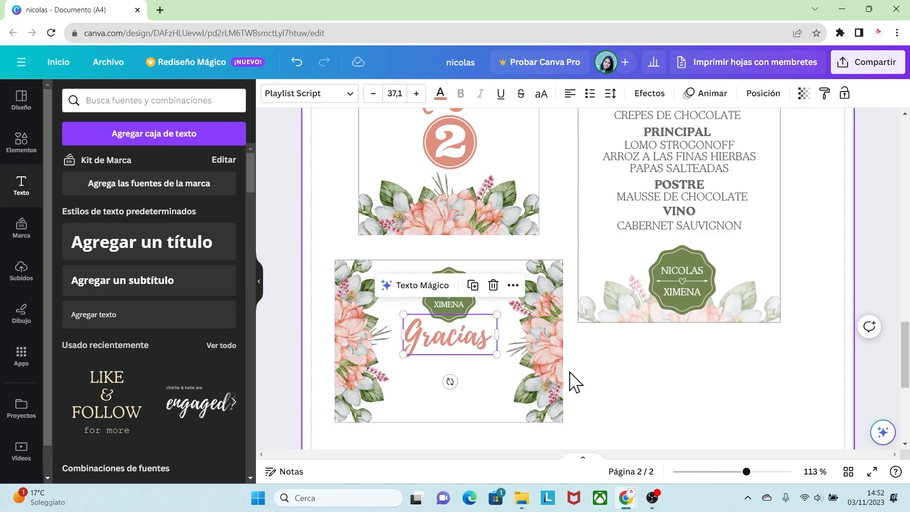
Step: Copy the menu's wine text below "Gracias" and reword it as a size 7 message from "HAY MOMENTOS EN LA VIDA" to bold "GRACIAS POR VENIR."
{"action": "left_click", "coordinate": [620, 262]}
{"action": "left_click", "coordinate": [630, 227]}
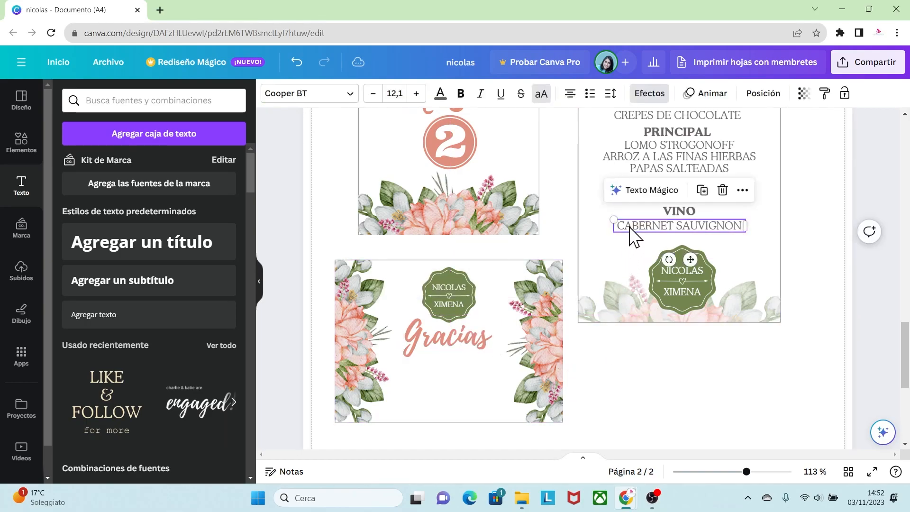
{"action": "key", "text": "ctrl+d"}
{"action": "left_click_drag", "start_coordinate": [649, 237], "coordinate": [414, 370]}
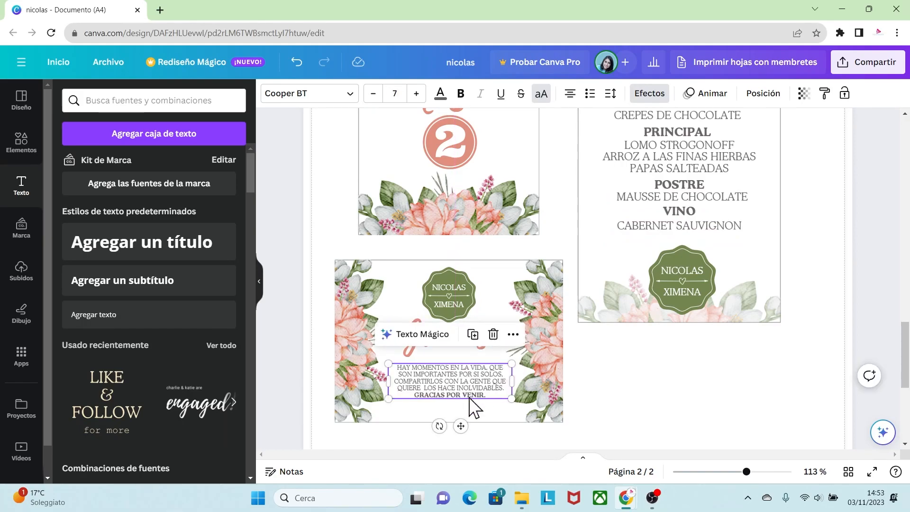
{"action": "left_click_drag", "start_coordinate": [746, 471], "coordinate": [648, 457]}
{"action": "mouse_move", "coordinate": [905, 355]}
{"action": "left_mouse_down"}
{"action": "mouse_move", "coordinate": [905, 380]}
{"action": "mouse_move", "coordinate": [906, 367]}
{"action": "left_mouse_up"}
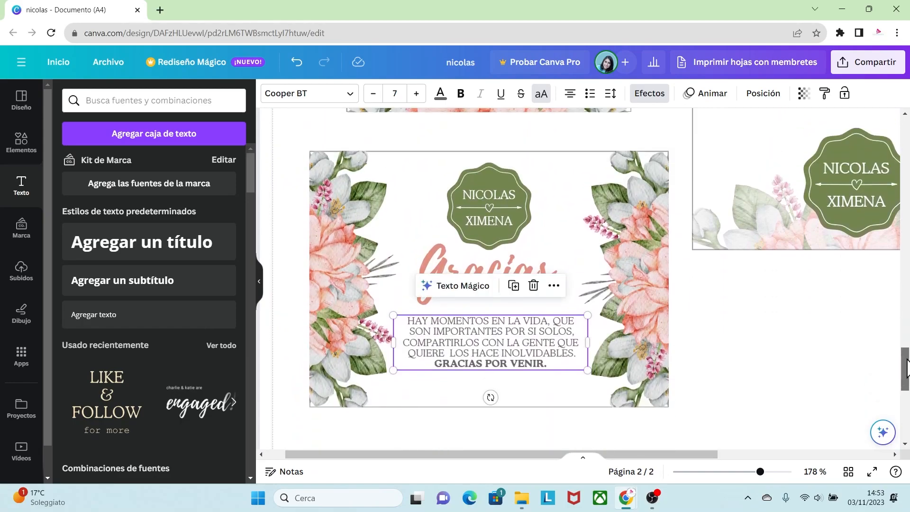
{"action": "left_click", "coordinate": [552, 390]}
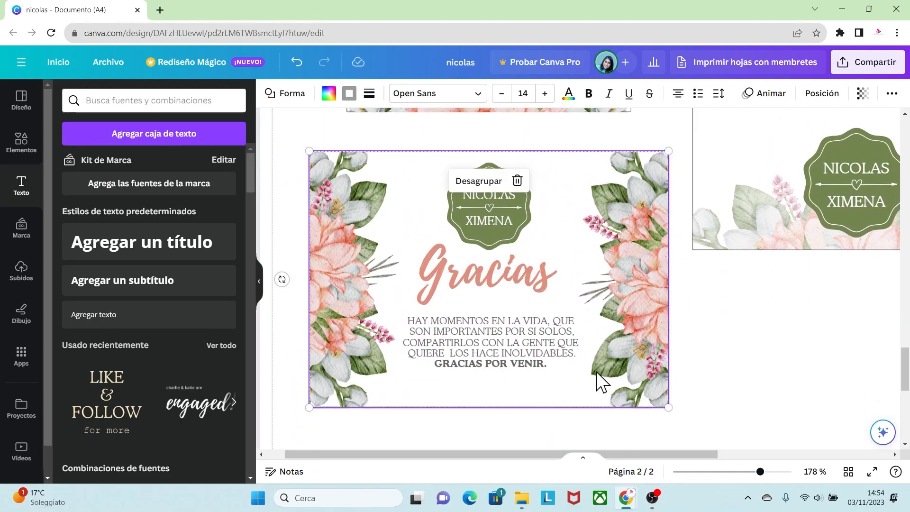
Step: Search the elements for "formas" and place a green circle shape in the empty area below the menu card
{"action": "left_click_drag", "start_coordinate": [759, 471], "coordinate": [733, 471]}
{"action": "left_click", "coordinate": [668, 361]}
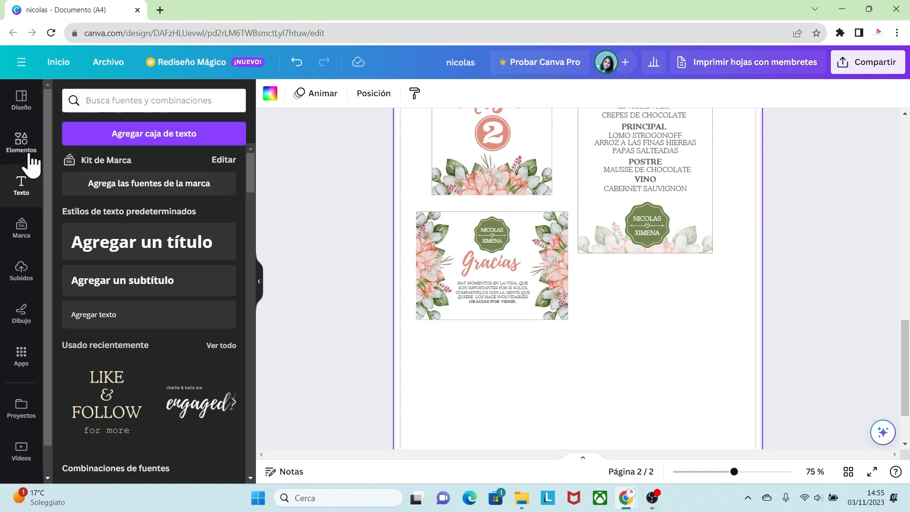
{"action": "left_click", "coordinate": [24, 145]}
{"action": "left_click", "coordinate": [94, 99]}
{"action": "type", "text": "formas"}
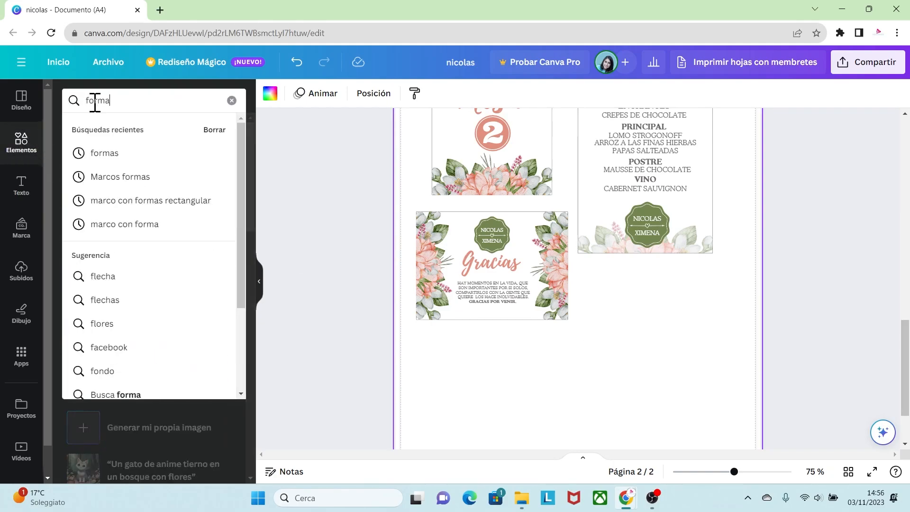
{"action": "key", "text": "Return"}
{"action": "left_click", "coordinate": [222, 195]}
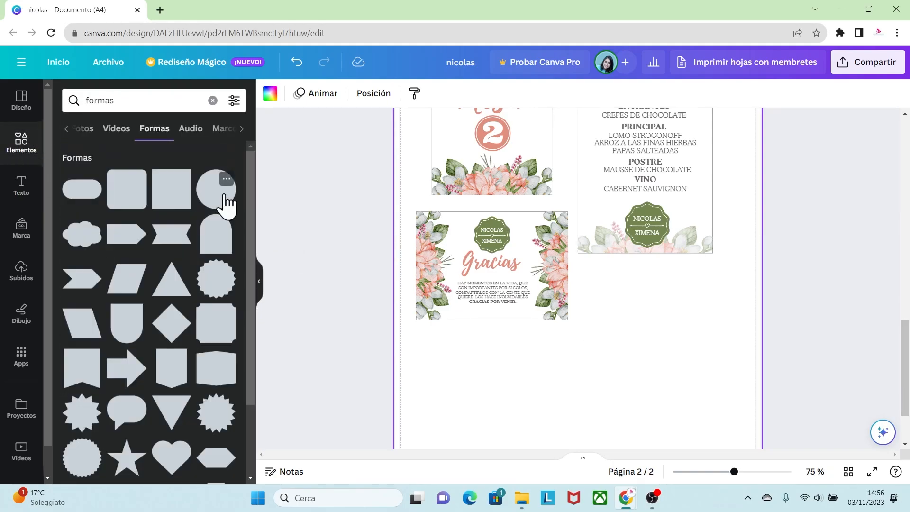
{"action": "left_click", "coordinate": [226, 179]}
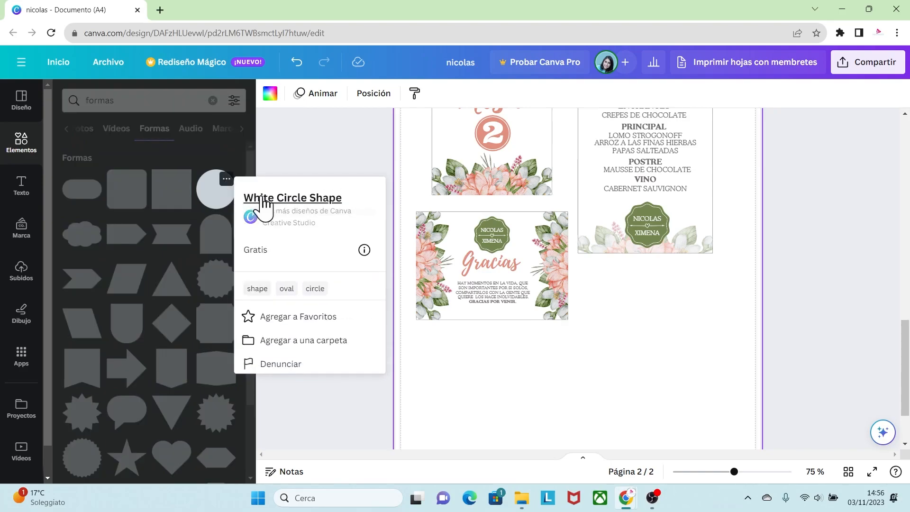
{"action": "left_click", "coordinate": [214, 201]}
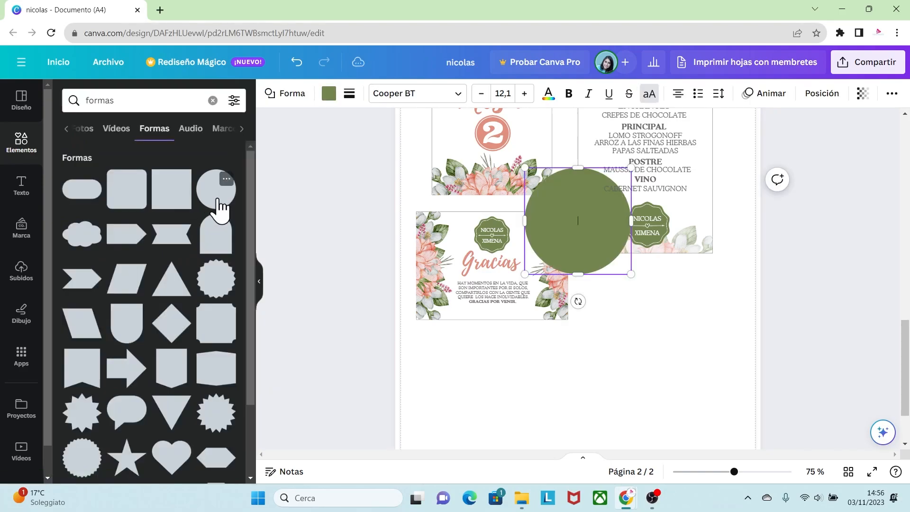
{"action": "left_click_drag", "start_coordinate": [610, 256], "coordinate": [670, 355]}
Step: Set the green circle's width and height to 100 mm and fit it on the page below the menu card
{"action": "left_click", "coordinate": [823, 97]}
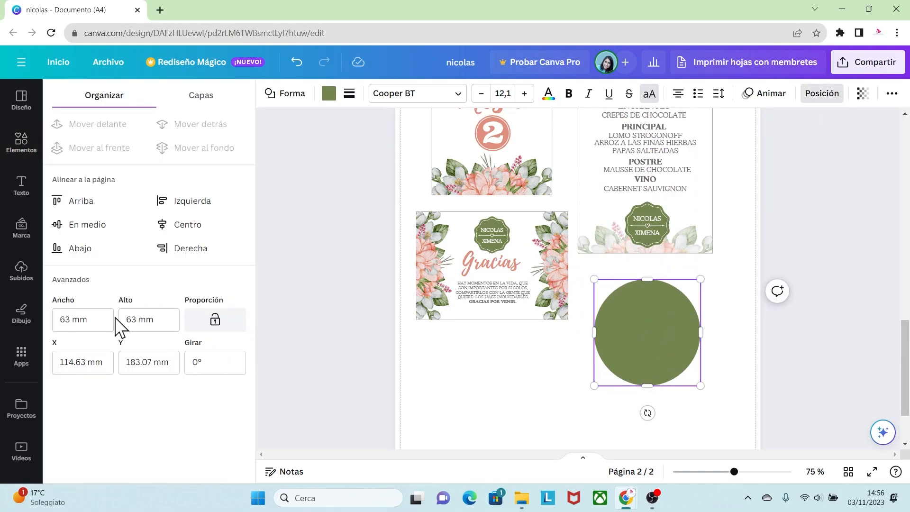
{"action": "left_click", "coordinate": [55, 322]}
{"action": "type", "text": "100"}
{"action": "left_click", "coordinate": [156, 321]}
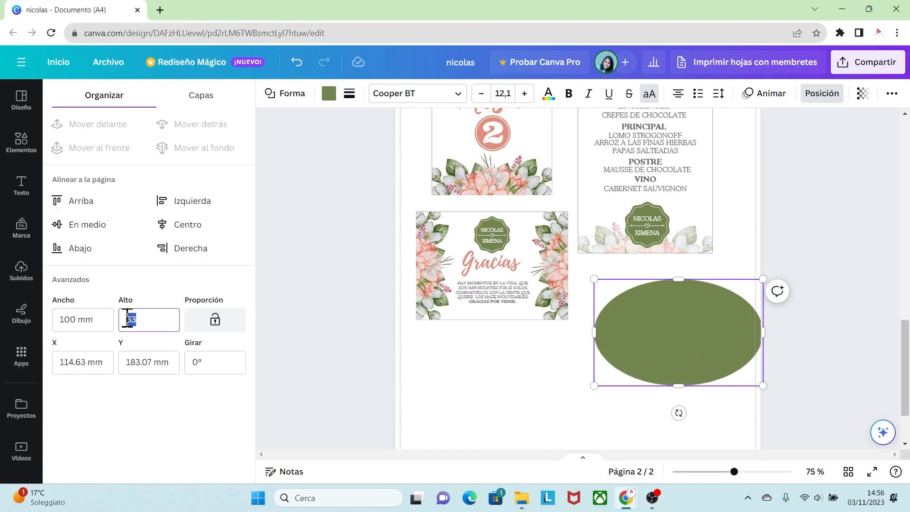
{"action": "key", "text": "Return"}
{"action": "left_click_drag", "start_coordinate": [643, 339], "coordinate": [622, 328]}
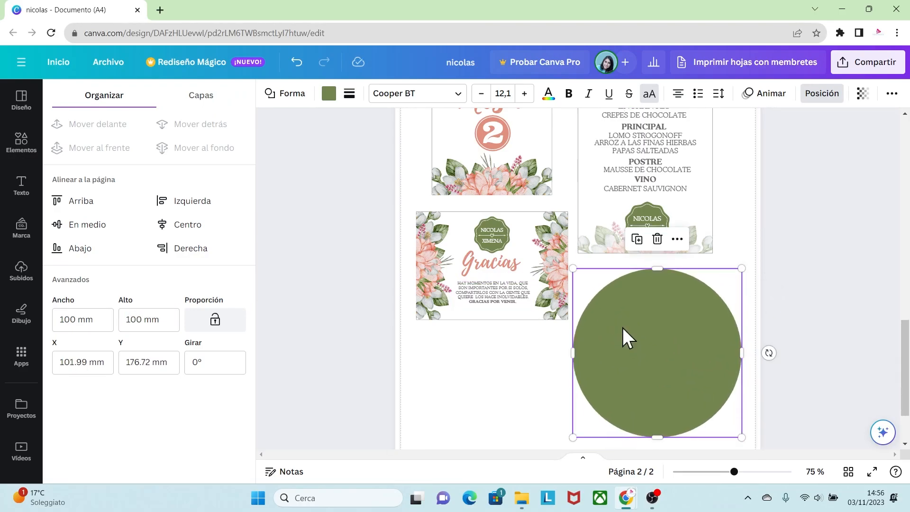
{"action": "left_click", "coordinate": [777, 390]}
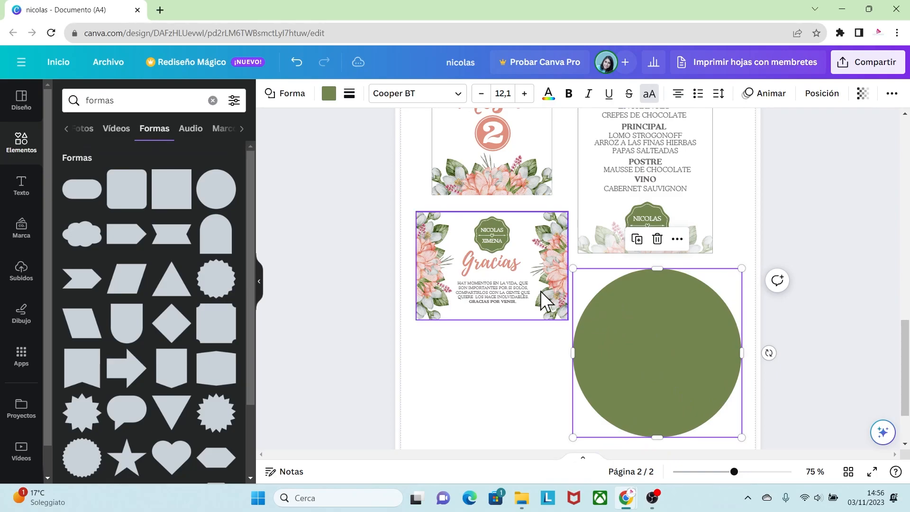
Step: Copy the names badge from the "Gracias" card onto the green circle, enlarge it, and centre it in the circle
{"action": "left_click", "coordinate": [489, 237]}
{"action": "key", "text": "ctrl+c"}
{"action": "key", "text": "ctrl+v"}
{"action": "left_click_drag", "start_coordinate": [503, 248], "coordinate": [717, 412]}
{"action": "left_click_drag", "start_coordinate": [683, 356], "coordinate": [655, 365]}
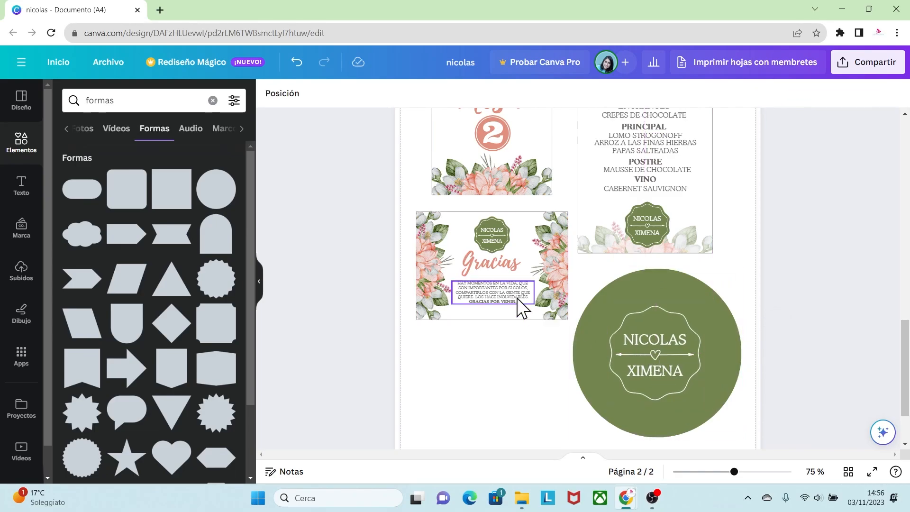
Step: Copy the "Gracias" title onto the upper part of the green circle, above the badge
{"action": "left_click", "coordinate": [499, 269]}
{"action": "key", "text": "ctrl+c"}
{"action": "key", "text": "ctrl+v"}
{"action": "left_click_drag", "start_coordinate": [506, 277], "coordinate": [666, 299]}
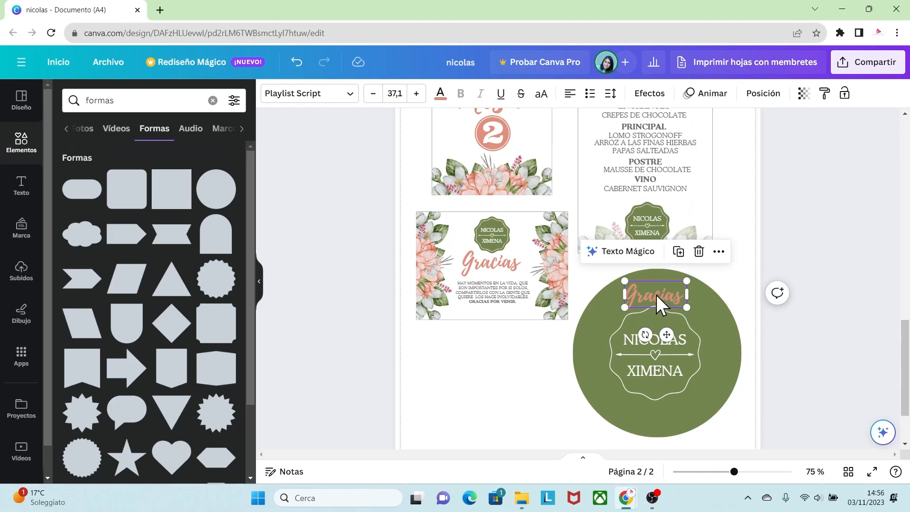
Step: Recolour the copied title white and reword it as "Por favor no te lleves mi bebida" at size 25.9
{"action": "left_click", "coordinate": [441, 93]}
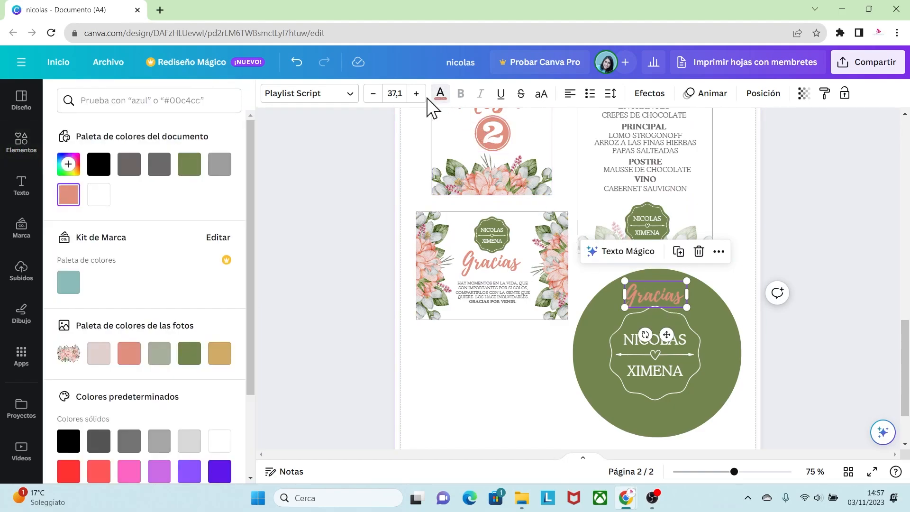
{"action": "left_click", "coordinate": [108, 197]}
{"action": "left_click", "coordinate": [797, 350]}
{"action": "left_click", "coordinate": [796, 350]}
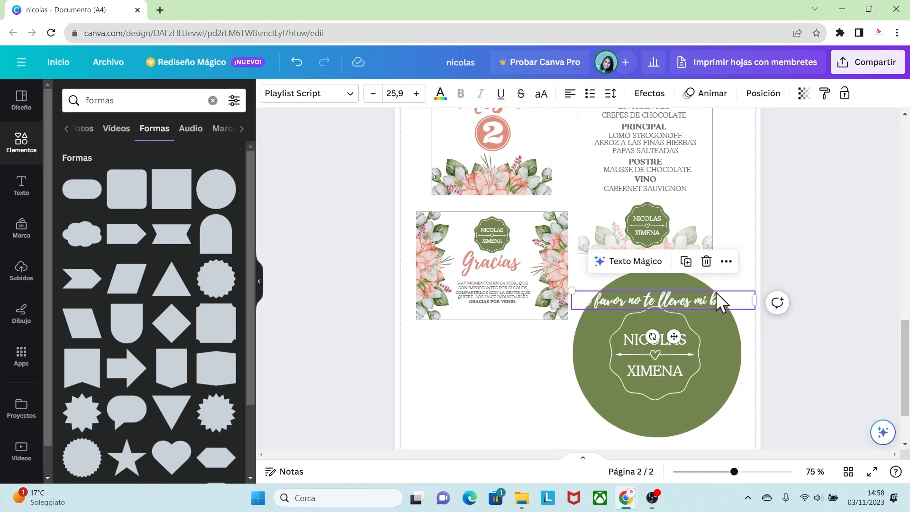
Step: Apply the Curvar text effect to "Por favor no te lleves mi bebida" with a curve value of 56
{"action": "left_click", "coordinate": [649, 93]}
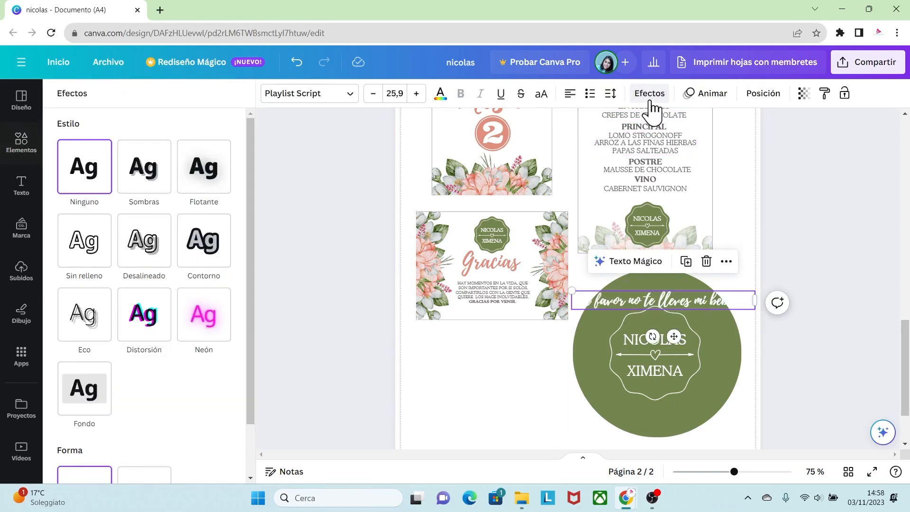
{"action": "left_click_drag", "start_coordinate": [248, 176], "coordinate": [259, 265]}
{"action": "left_click", "coordinate": [170, 432]}
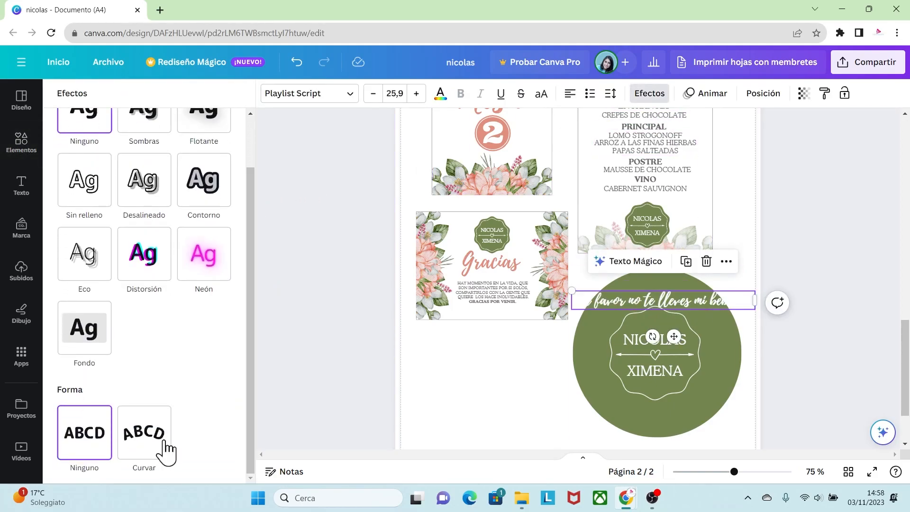
{"action": "left_click_drag", "start_coordinate": [249, 357], "coordinate": [252, 395]}
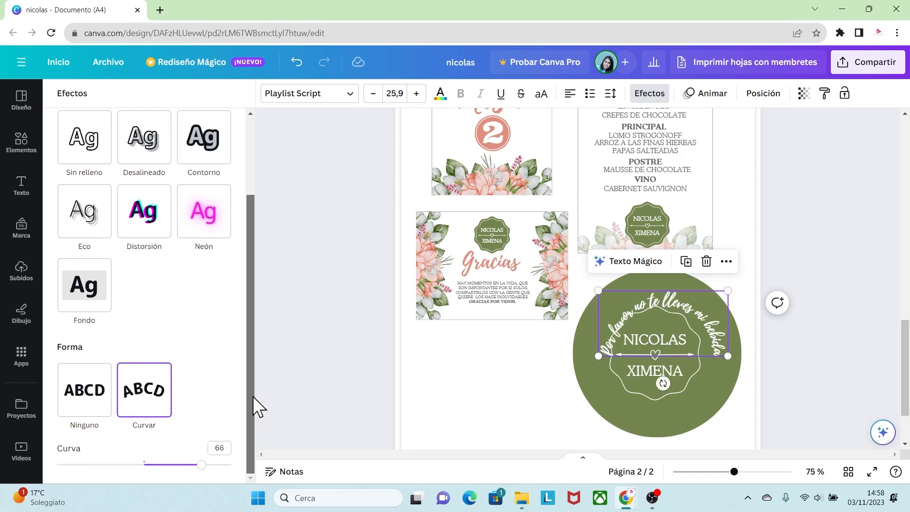
{"action": "left_click_drag", "start_coordinate": [189, 464], "coordinate": [192, 463]}
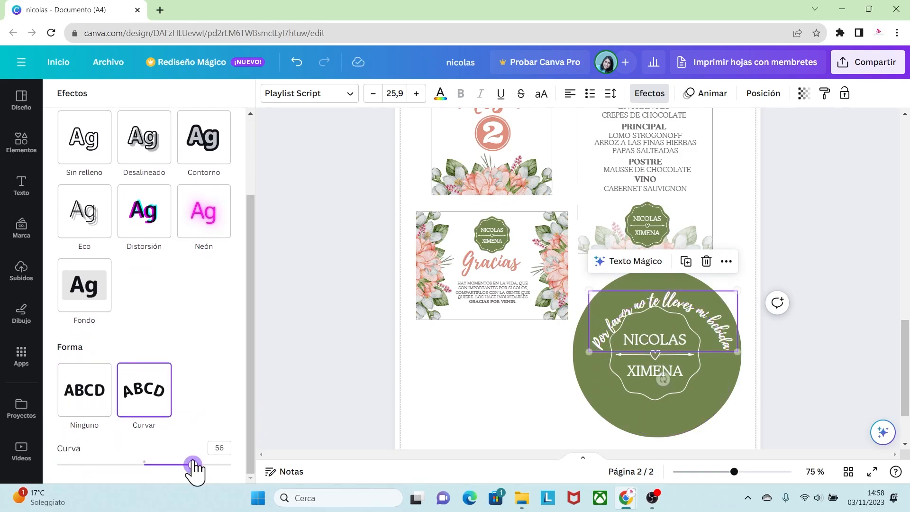
Step: Duplicate the curved phrase, reword the copy as "Estoy bailando", and place it in the green circle below the names badge
{"action": "left_click_drag", "start_coordinate": [720, 323], "coordinate": [712, 362]}
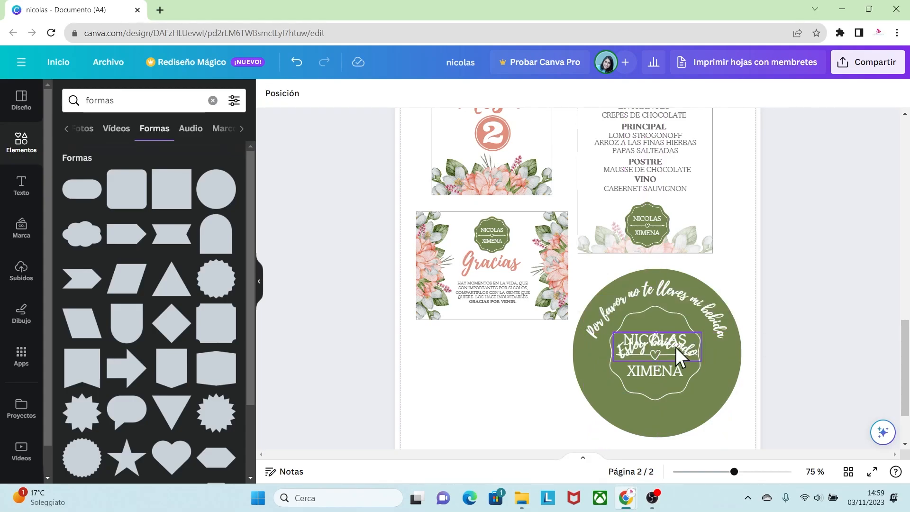
{"action": "left_click", "coordinate": [677, 349]}
{"action": "left_click_drag", "start_coordinate": [681, 354], "coordinate": [676, 403]}
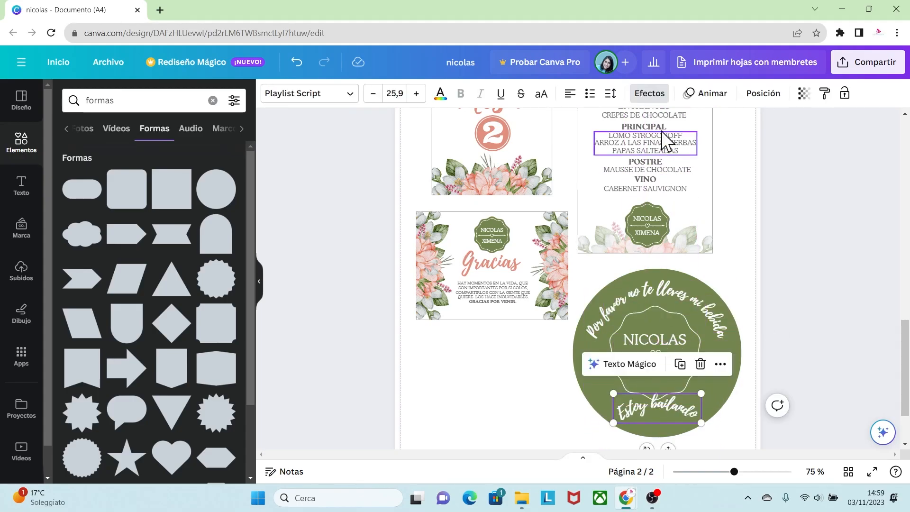
Step: Invert the curve of "Estoy bailando" to -57 and fit the text along the circle's lower edge
{"action": "left_click", "coordinate": [650, 94]}
{"action": "left_click_drag", "start_coordinate": [246, 248], "coordinate": [267, 333]}
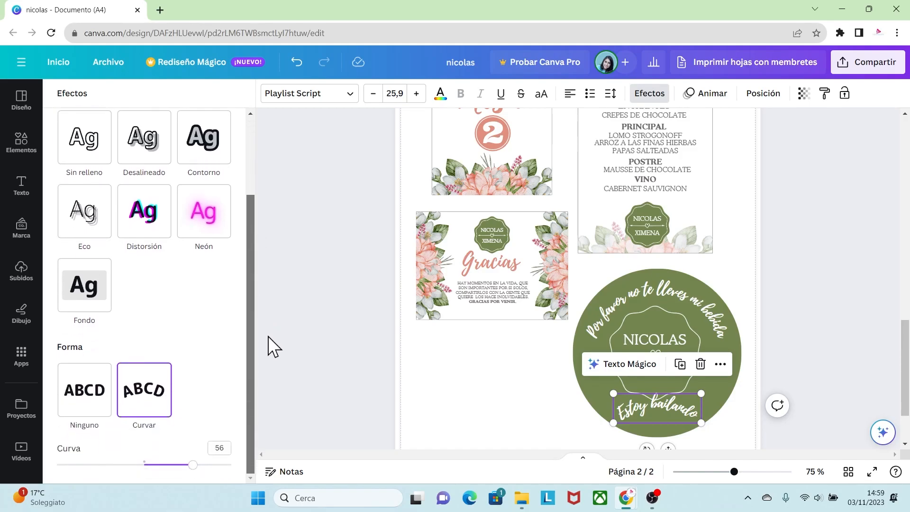
{"action": "left_click_drag", "start_coordinate": [186, 464], "coordinate": [96, 458]}
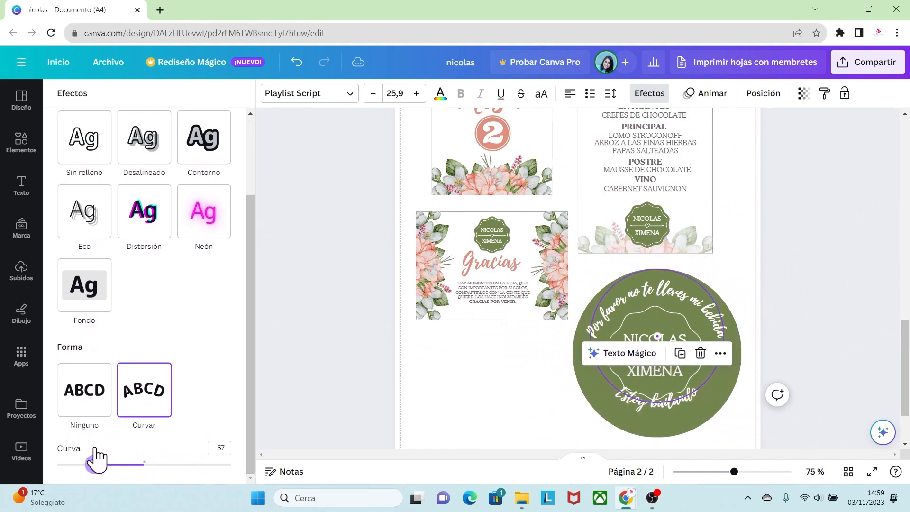
{"action": "left_click_drag", "start_coordinate": [668, 412], "coordinate": [666, 418]}
{"action": "left_click", "coordinate": [809, 376]}
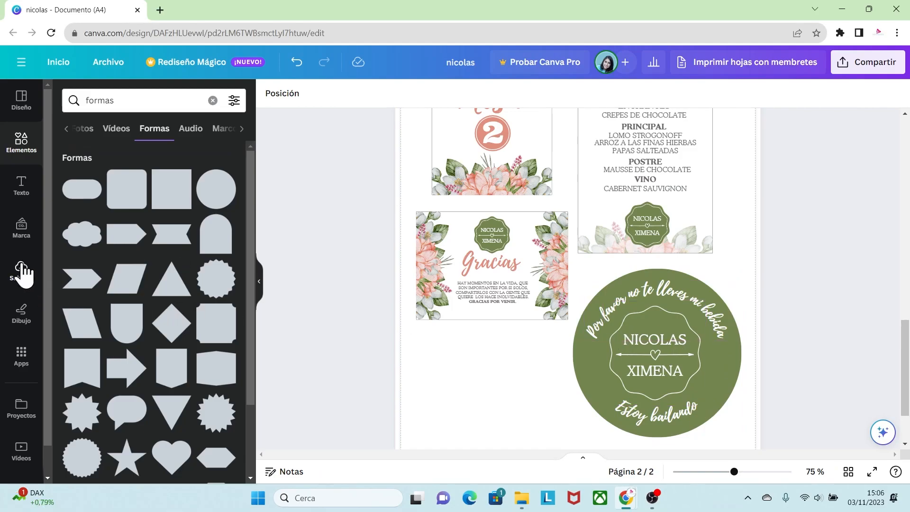
Step: Add the uploaded floral bouquet to the green circle, enlarge it across the left half, and place a copy over the right half
{"action": "left_click", "coordinate": [22, 271]}
{"action": "left_click", "coordinate": [115, 258]}
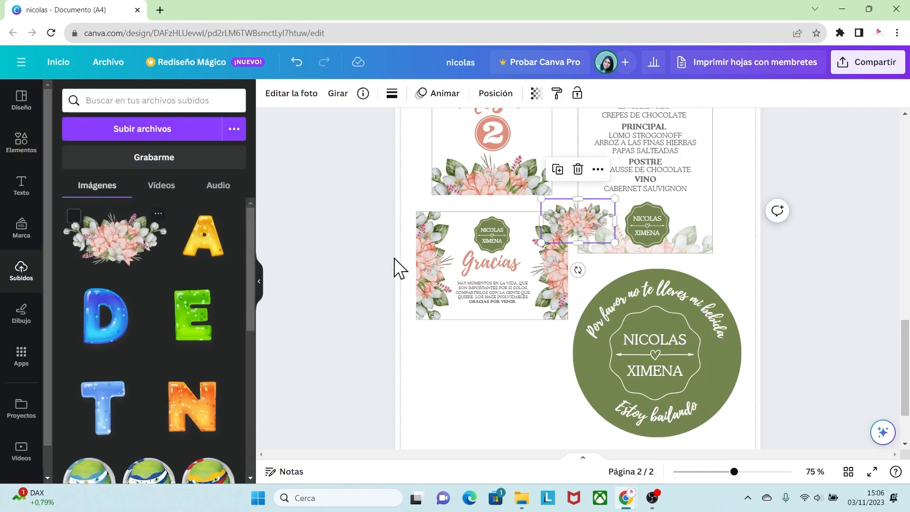
{"action": "left_click_drag", "start_coordinate": [592, 232], "coordinate": [623, 370]}
{"action": "left_click_drag", "start_coordinate": [734, 472], "coordinate": [742, 472]}
{"action": "left_click_drag", "start_coordinate": [907, 360], "coordinate": [908, 379]}
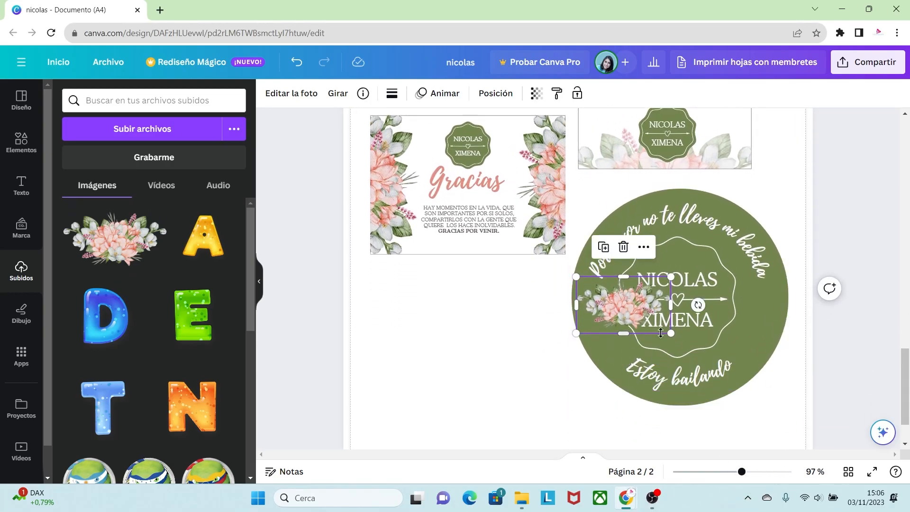
{"action": "left_click_drag", "start_coordinate": [670, 334], "coordinate": [714, 358]}
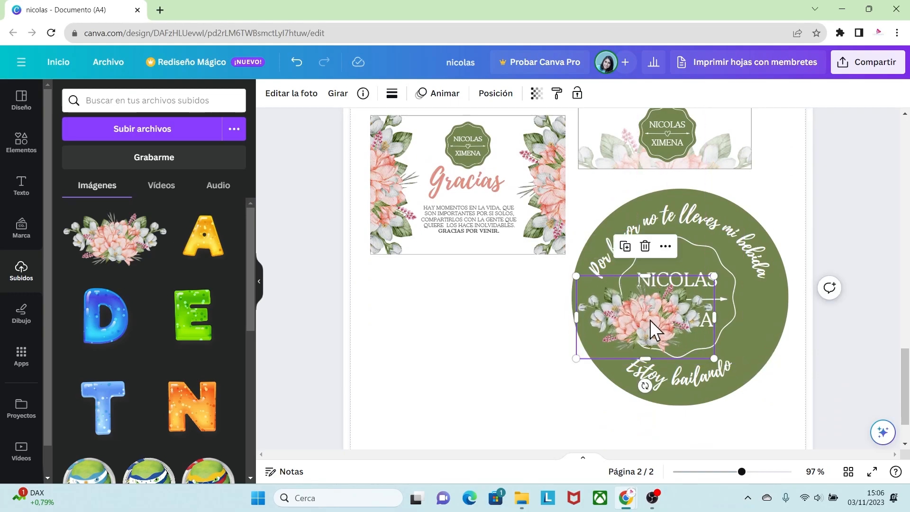
{"action": "left_click_drag", "start_coordinate": [651, 322], "coordinate": [719, 314]}
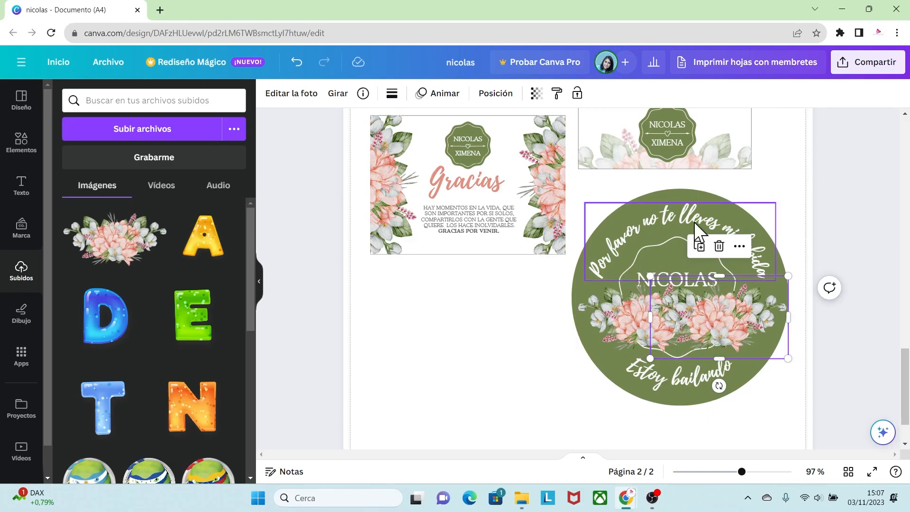
Step: Move the curved upper phrase off the circle and bring the names badge to the front of the two bouquets
{"action": "left_click", "coordinate": [741, 235]}
{"action": "left_click_drag", "start_coordinate": [742, 235], "coordinate": [550, 241]}
{"action": "left_click", "coordinate": [686, 251]}
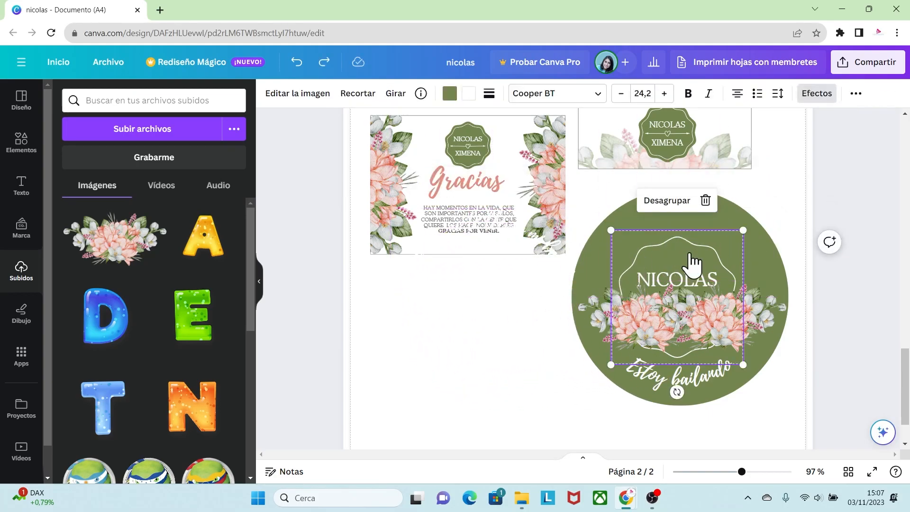
{"action": "right_click", "coordinate": [691, 263]}
{"action": "mouse_move", "coordinate": [729, 307]}
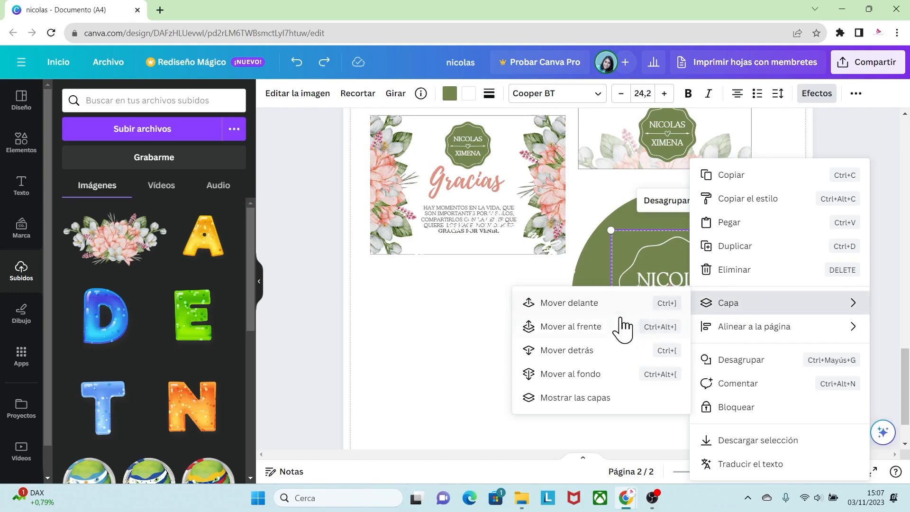
{"action": "left_click", "coordinate": [578, 327]}
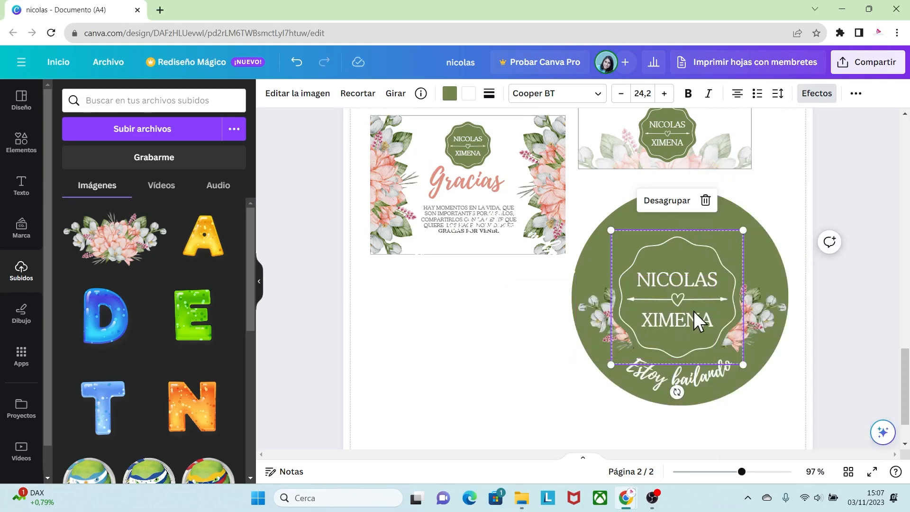
Step: Move "Por favor no te lleves mi bebida" back onto the circle, centred along its upper edge above the badge
{"action": "left_click", "coordinate": [830, 307]}
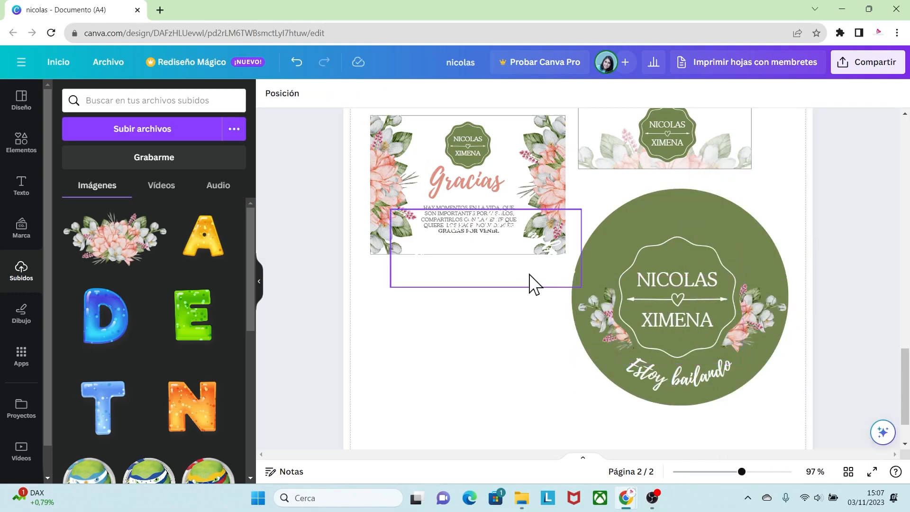
{"action": "left_click", "coordinate": [508, 274]}
{"action": "left_click_drag", "start_coordinate": [508, 275], "coordinate": [699, 258]}
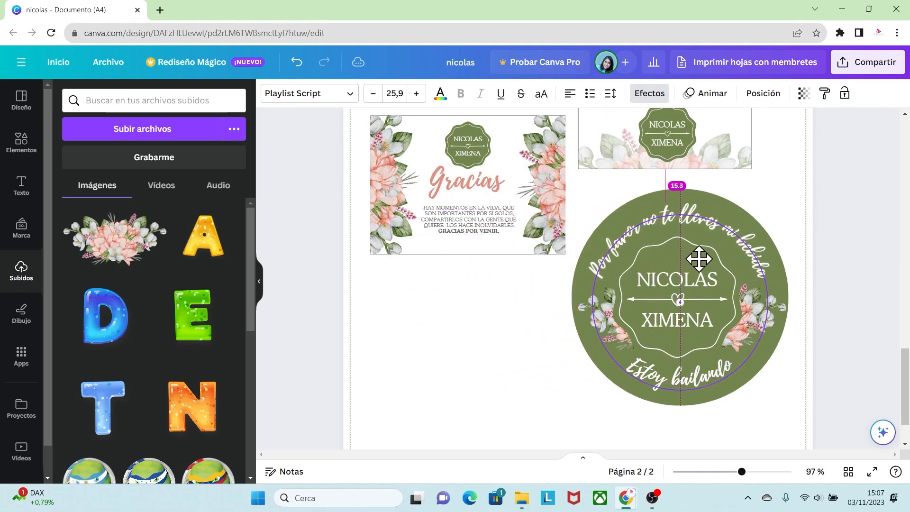
{"action": "left_click", "coordinate": [847, 353]}
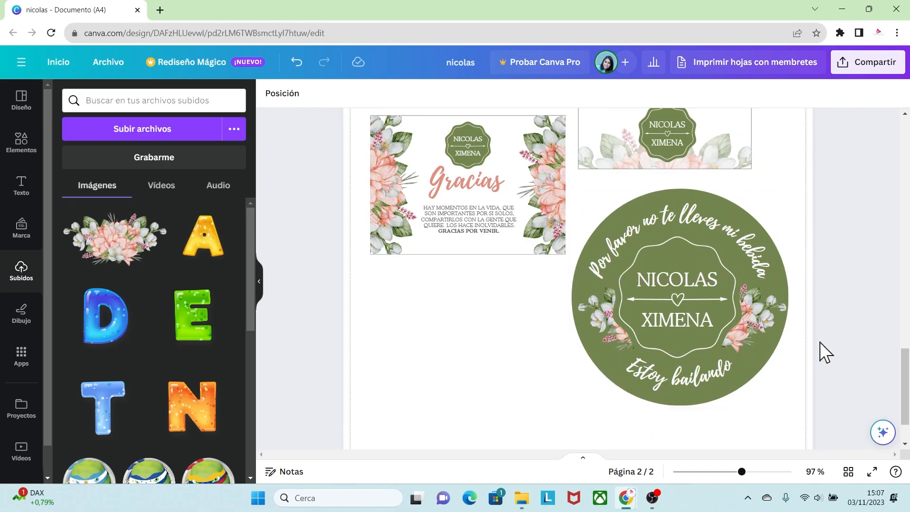
Step: Download all pages of the design as PNG files
{"action": "left_click_drag", "start_coordinate": [742, 472], "coordinate": [713, 471]}
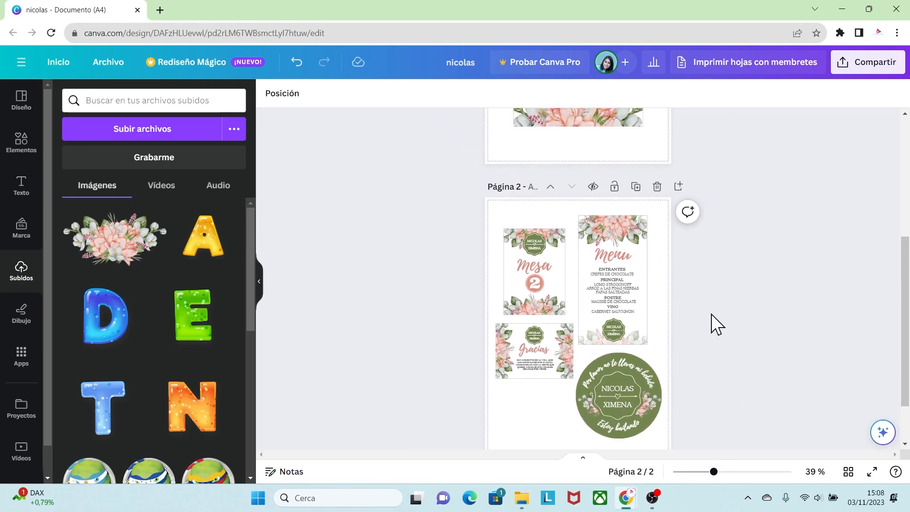
{"action": "left_click", "coordinate": [107, 63]}
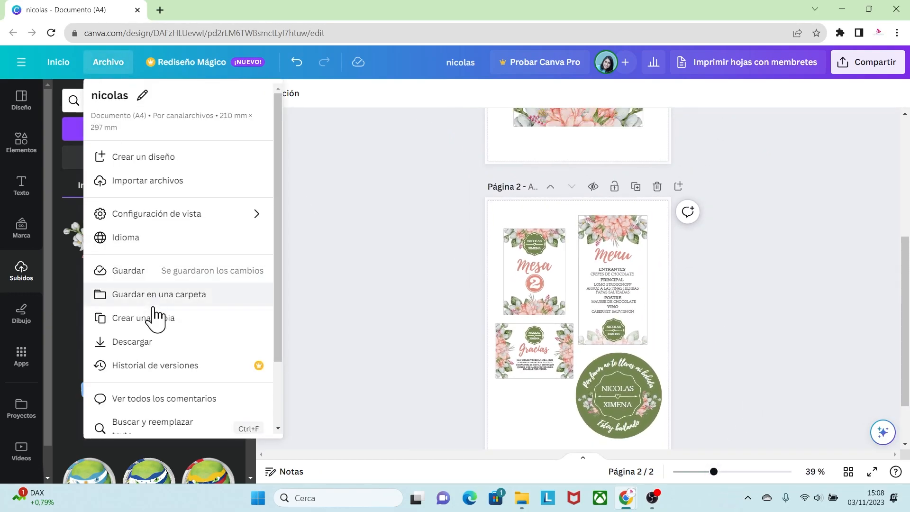
{"action": "left_click", "coordinate": [142, 342]}
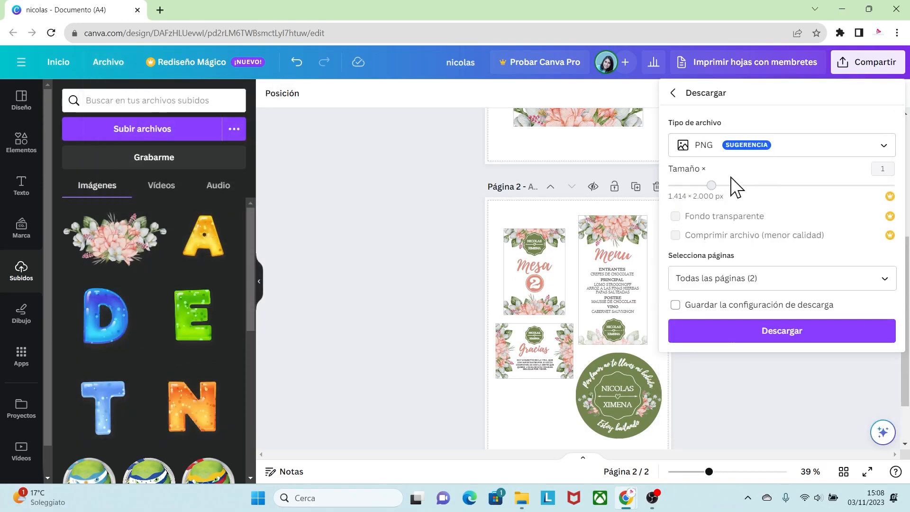
{"action": "left_click", "coordinate": [768, 333]}
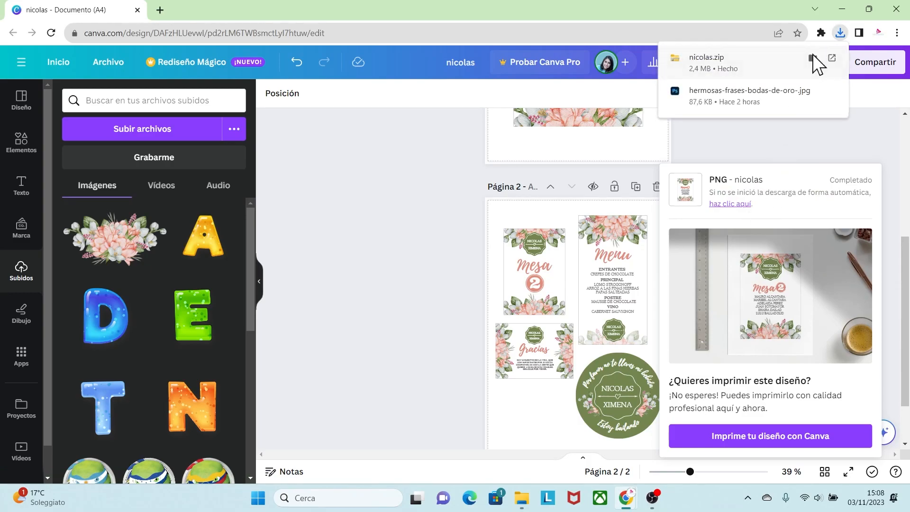
Step: Open the downloaded design files in the image viewer and check both exported pages, 1.png and 2.png
{"action": "left_click", "coordinate": [828, 59]}
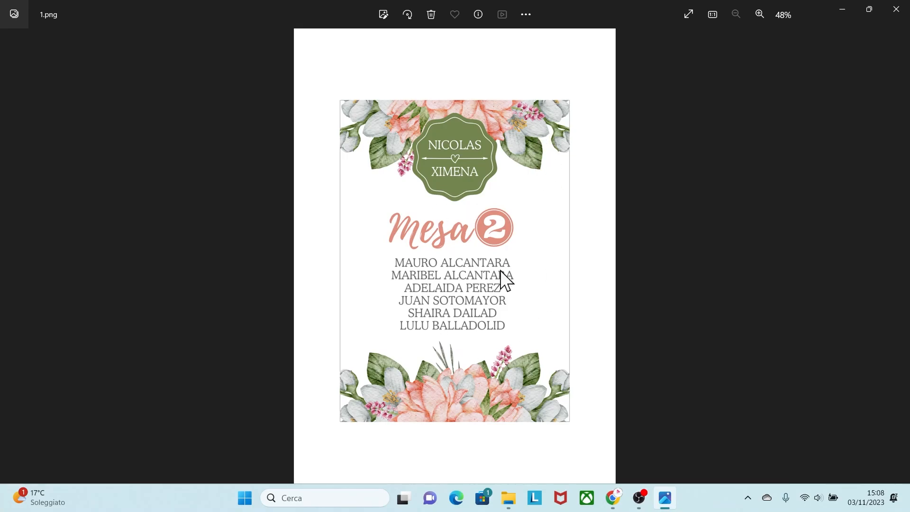
{"action": "key", "text": "Right"}
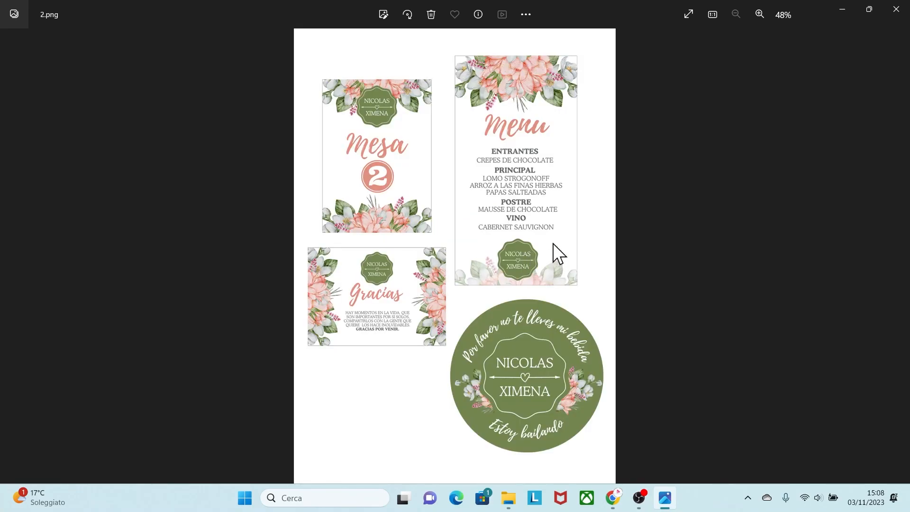